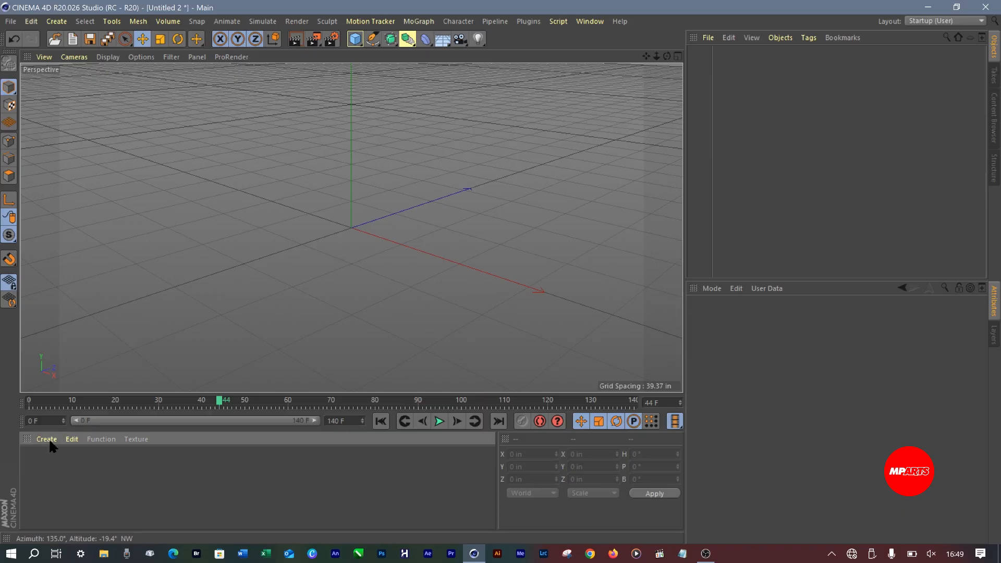
{"action": "left_click", "coordinate": [54, 437]}
{"action": "mouse_move", "coordinate": [97, 349]}
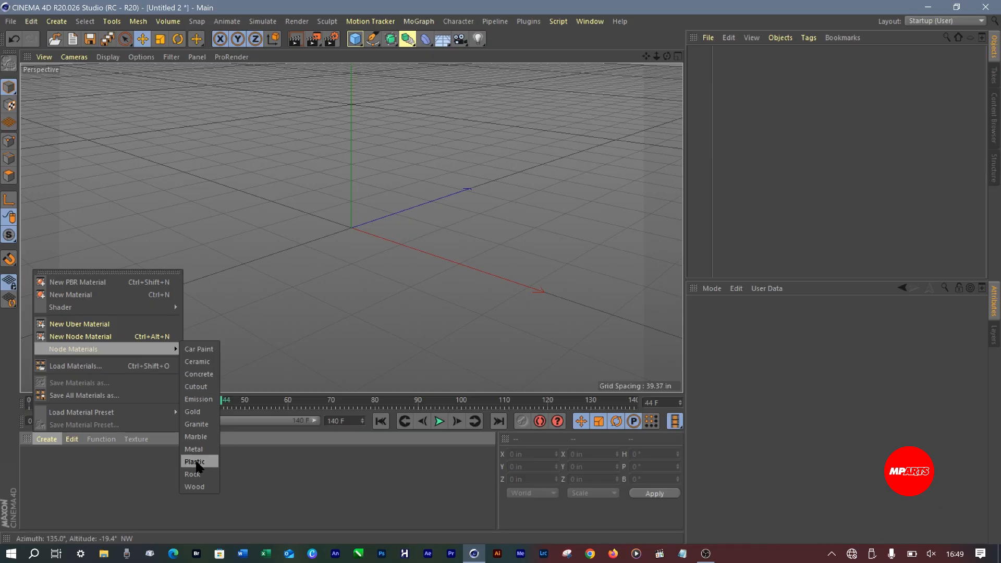
{"action": "left_click", "coordinate": [299, 504]}
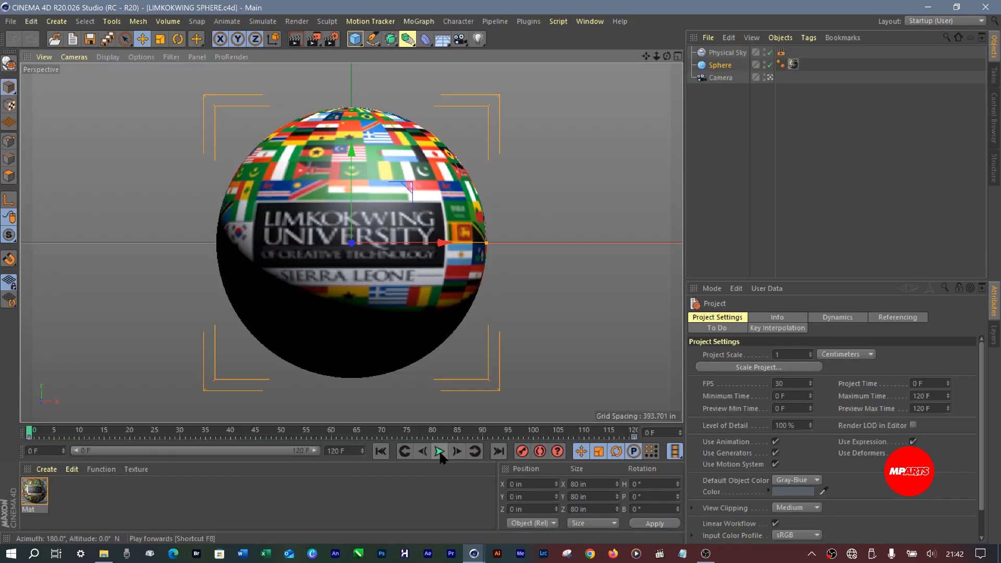
{"action": "left_click", "coordinate": [440, 451]}
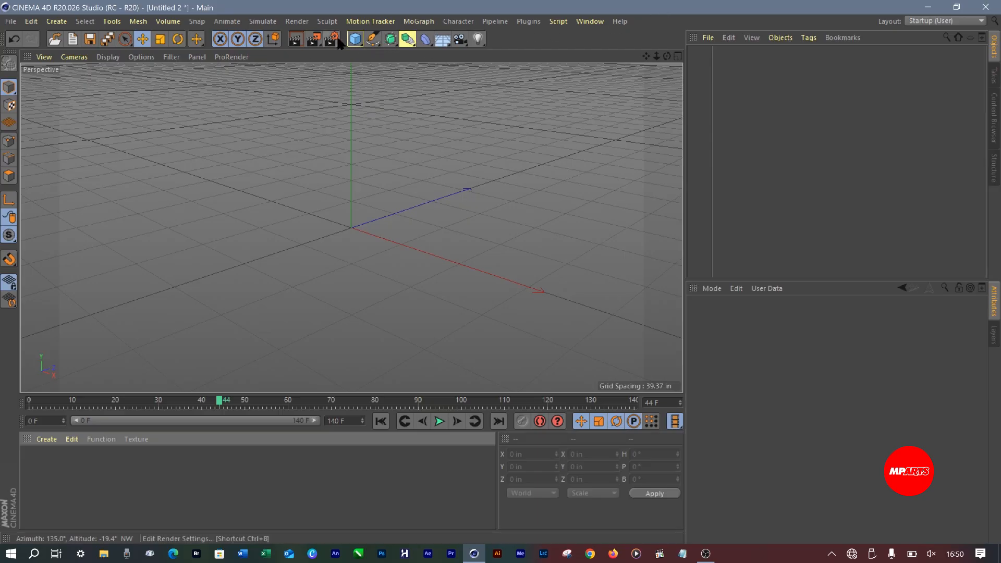
Add a Sphere primitive to the empty scene
{"action": "left_click", "coordinate": [356, 42]}
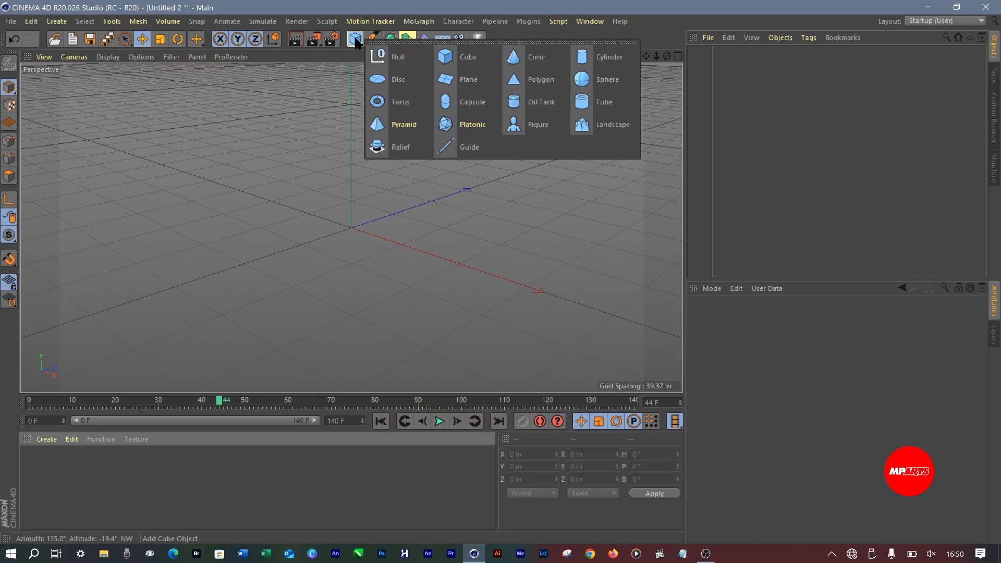
{"action": "left_click", "coordinate": [599, 80]}
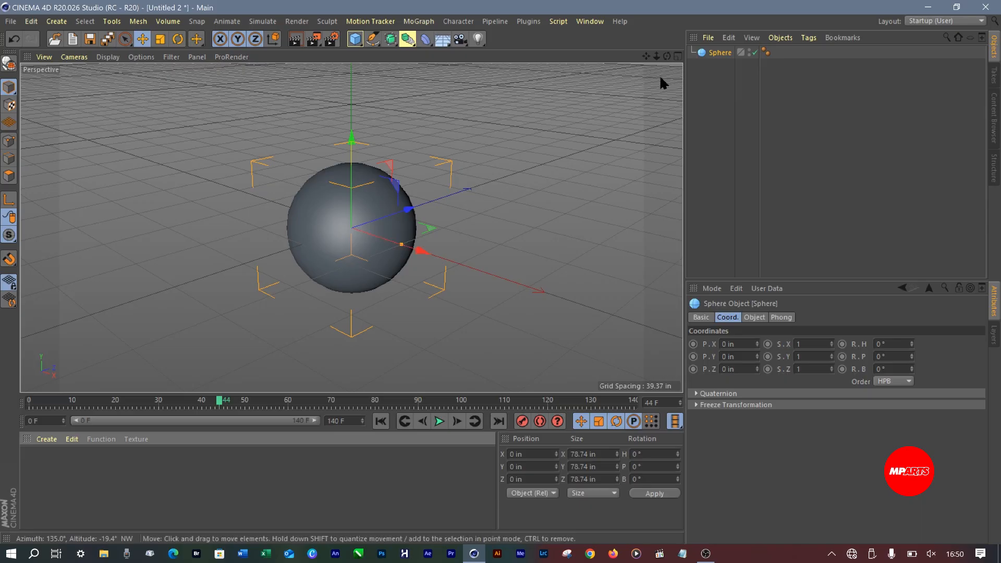
{"action": "mouse_move", "coordinate": [667, 56]}
{"action": "left_mouse_down"}
{"action": "mouse_move", "coordinate": [678, 86]}
{"action": "mouse_move", "coordinate": [678, 50]}
{"action": "mouse_move", "coordinate": [678, 73]}
{"action": "mouse_move", "coordinate": [674, 62]}
{"action": "left_mouse_up"}
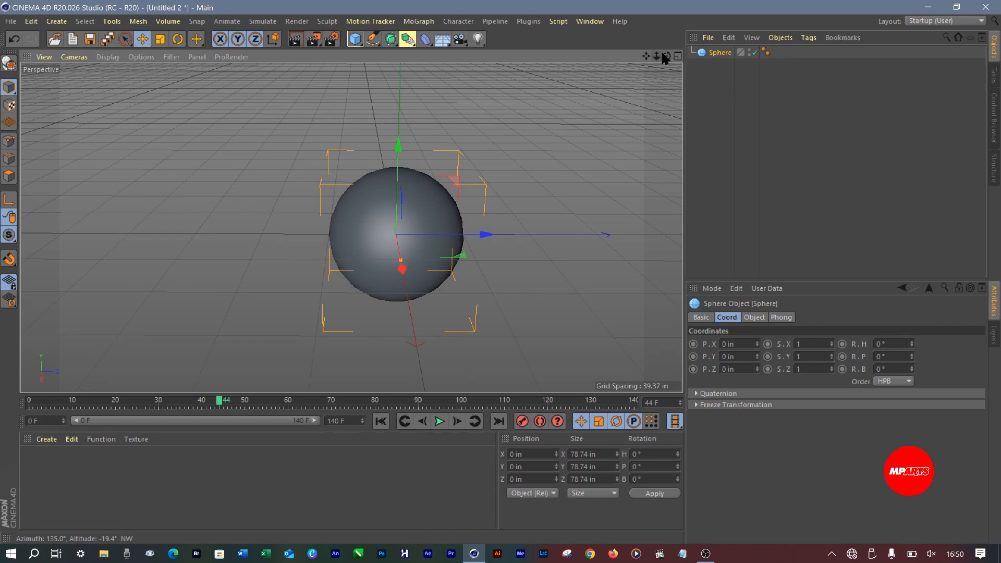
{"action": "mouse_move", "coordinate": [666, 52]}
{"action": "left_mouse_down"}
{"action": "mouse_move", "coordinate": [652, 59]}
{"action": "mouse_move", "coordinate": [688, 60]}
{"action": "mouse_move", "coordinate": [649, 58]}
{"action": "mouse_move", "coordinate": [668, 57]}
{"action": "mouse_move", "coordinate": [646, 55]}
{"action": "mouse_move", "coordinate": [658, 30]}
{"action": "mouse_move", "coordinate": [659, 55]}
{"action": "left_mouse_up"}
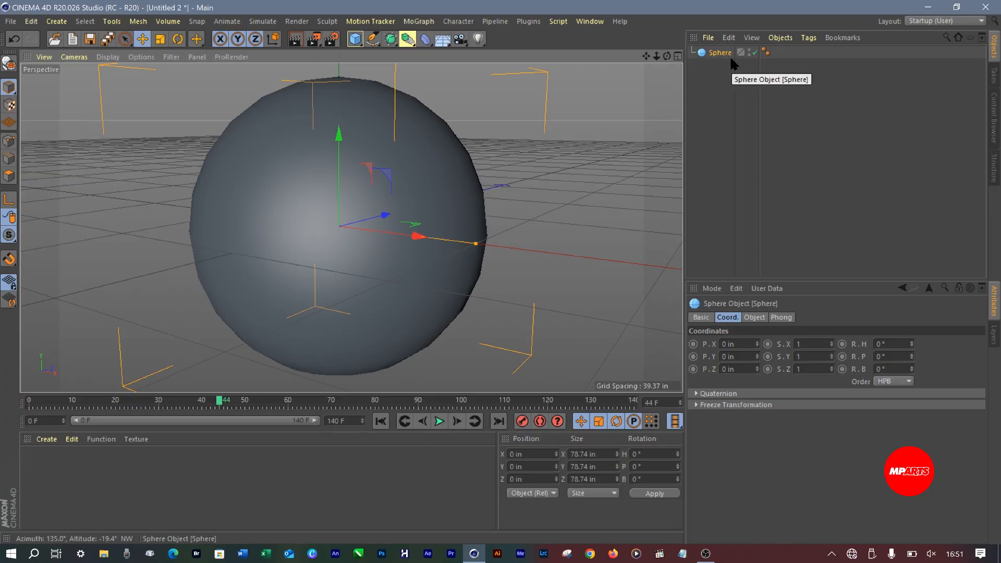
Disable the sphere and enable it again, twice, to compare the viewport with and without it
{"action": "left_click", "coordinate": [755, 51]}
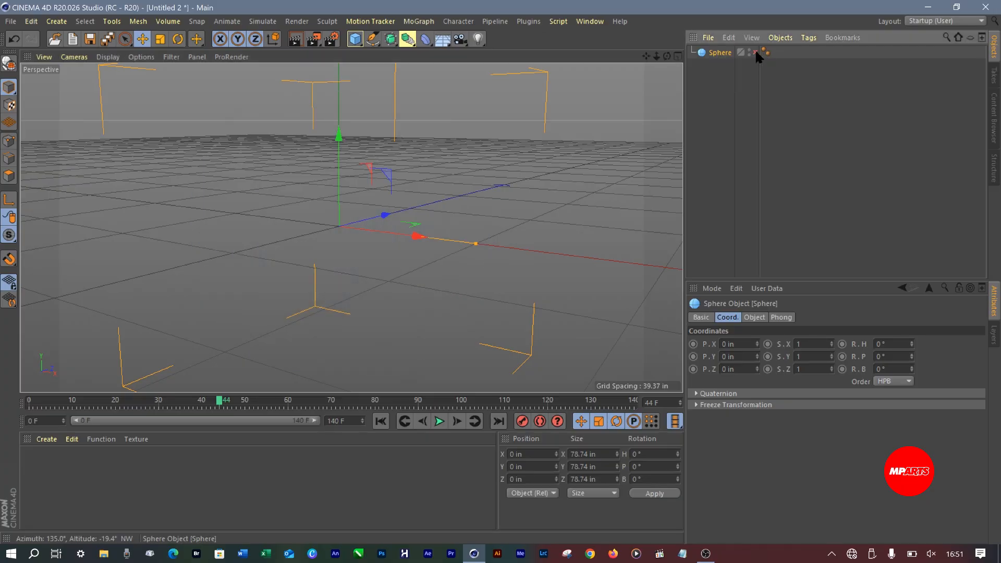
{"action": "left_click", "coordinate": [756, 51]}
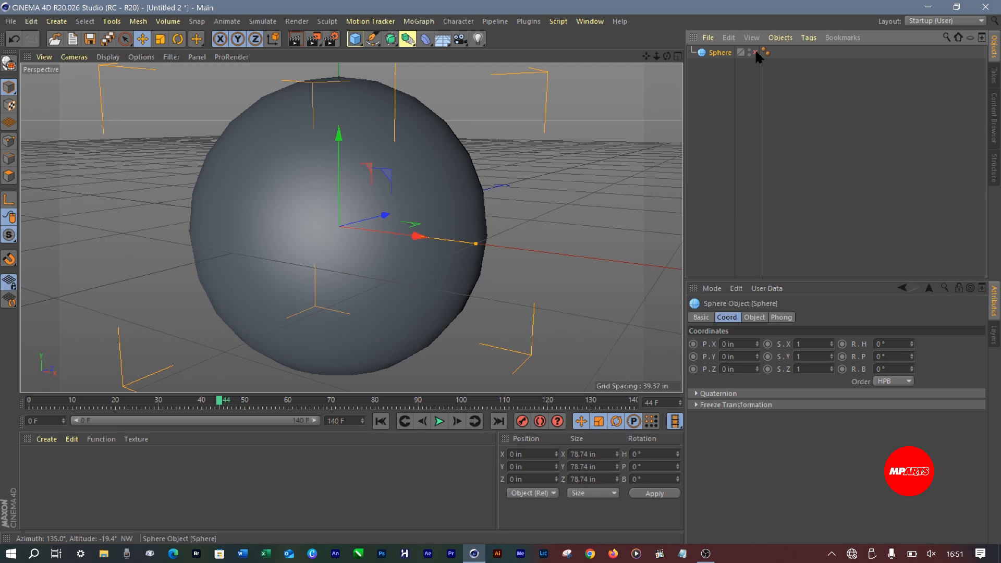
{"action": "left_click", "coordinate": [755, 52]}
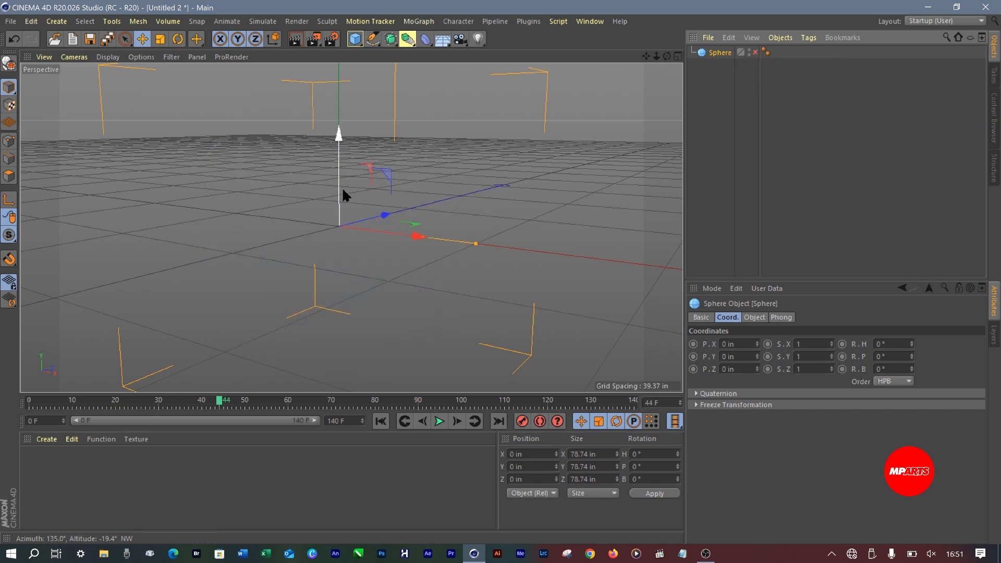
{"action": "left_click", "coordinate": [754, 52]}
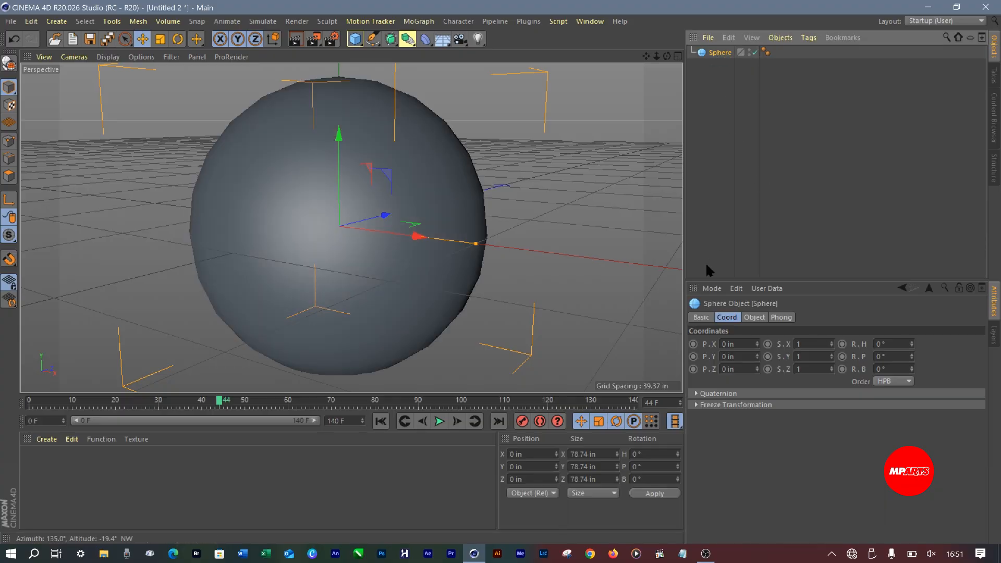
Set the sphere's radius to 40 in in its object properties
{"action": "left_click", "coordinate": [755, 317]}
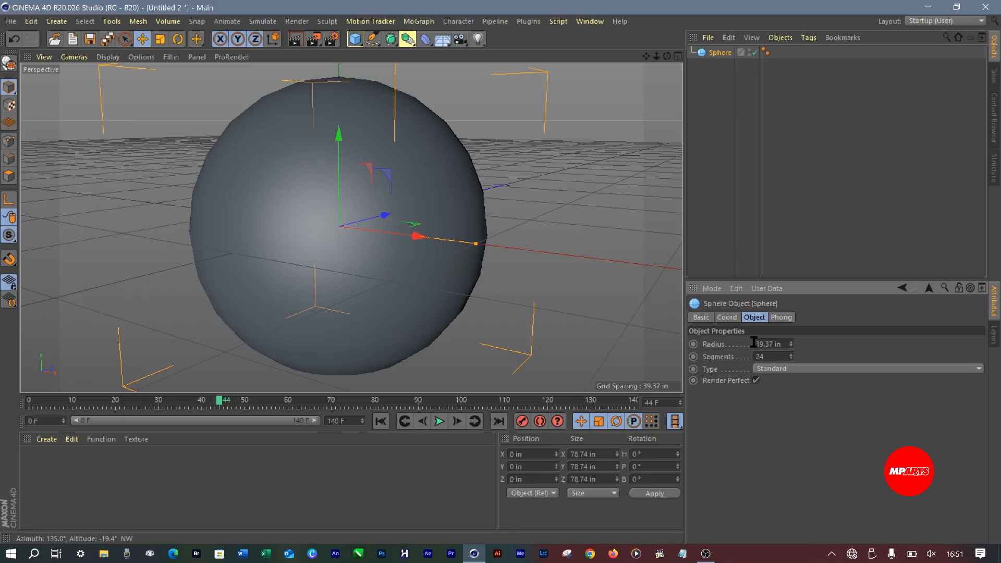
{"action": "left_click_drag", "start_coordinate": [756, 344], "coordinate": [804, 342]}
{"action": "type", "text": "40"}
{"action": "key", "text": "Return"}
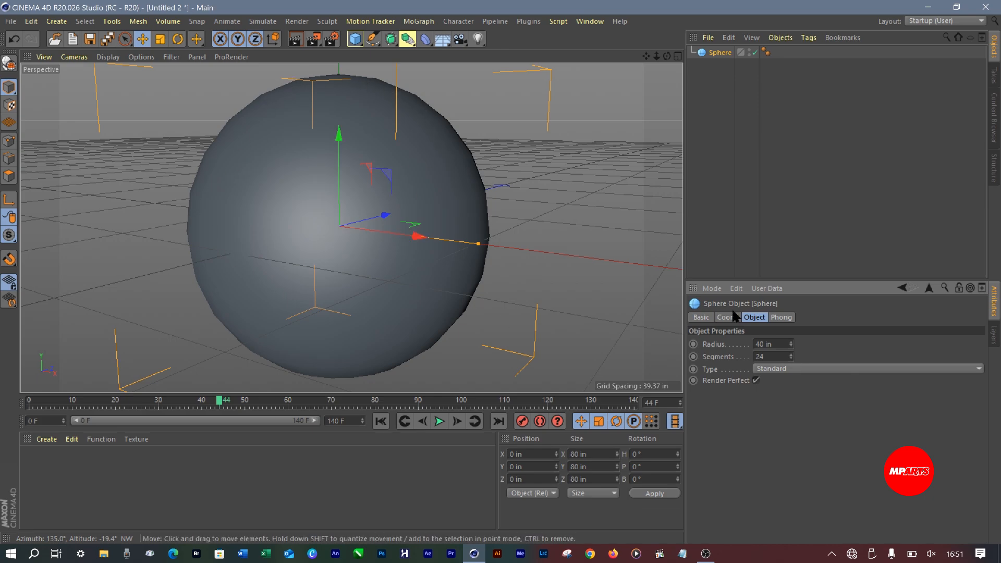
Set the sphere's segment count to 60
{"action": "left_click", "coordinate": [773, 359]}
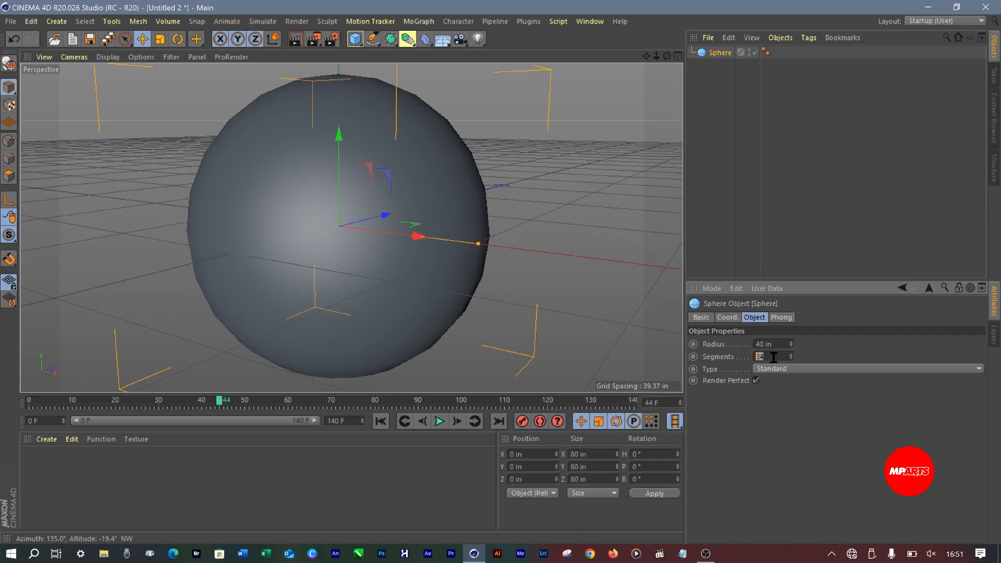
{"action": "type", "text": "50"}
{"action": "type", "text": "6"}
{"action": "type", "text": "0"}
{"action": "key", "text": "Return"}
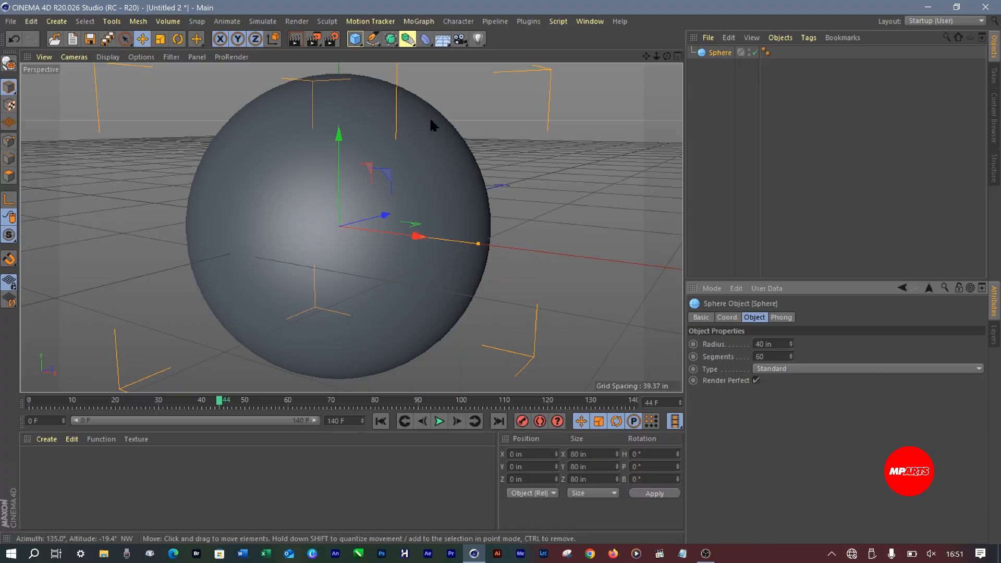
Set the sphere's segment count to 100
{"action": "left_click", "coordinate": [774, 357]}
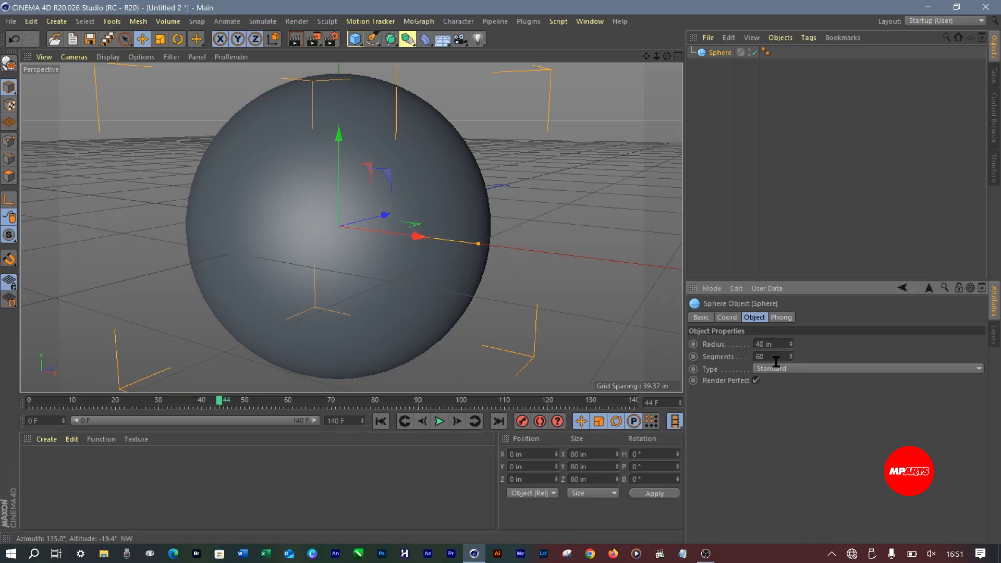
{"action": "type", "text": "100"}
Try the Tetrahedron, Hexahedron, Icosahedron and Hemisphere types on the sphere and return it to Standard
{"action": "left_click", "coordinate": [792, 369]}
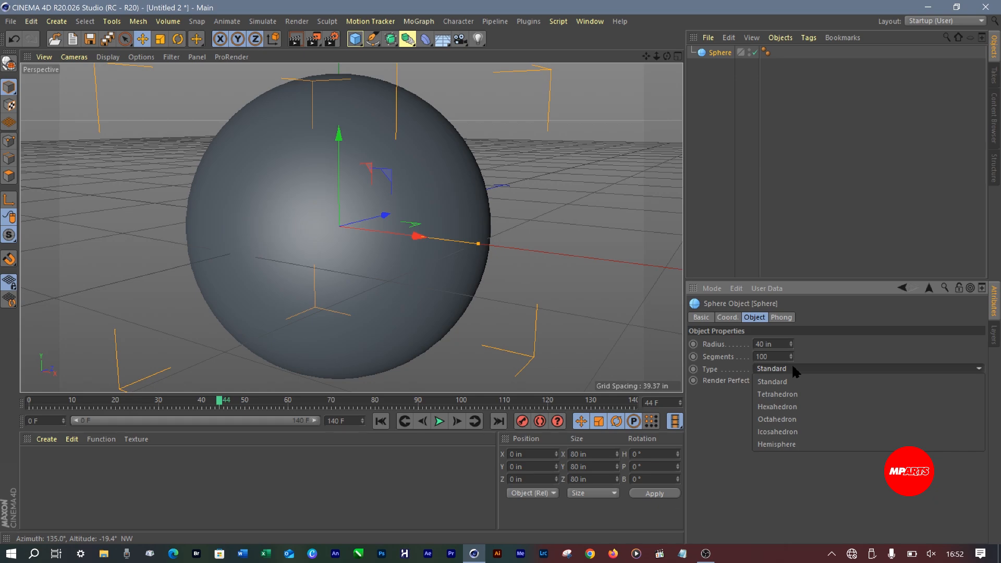
{"action": "left_click", "coordinate": [788, 394]}
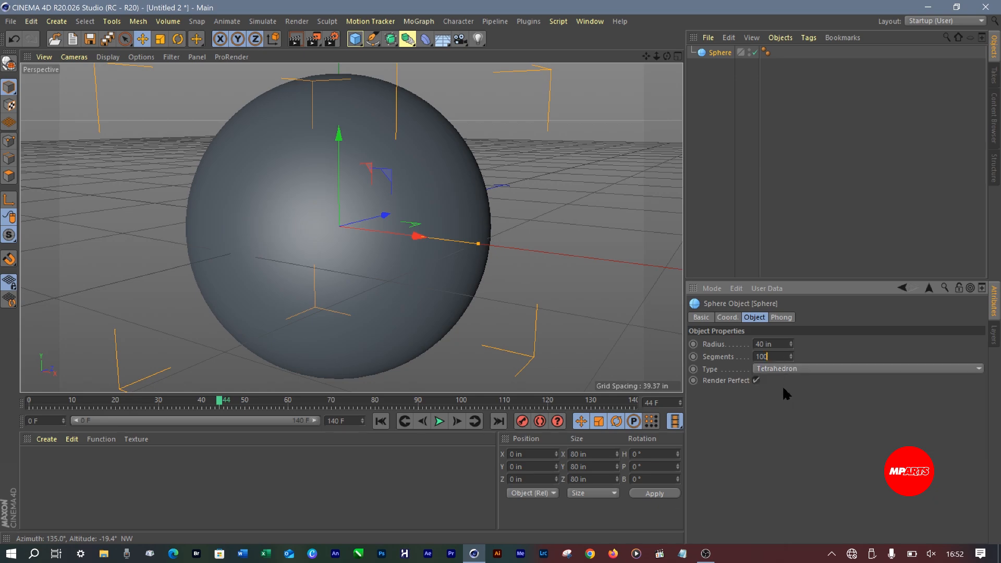
{"action": "left_click", "coordinate": [786, 370]}
{"action": "left_click", "coordinate": [788, 408]}
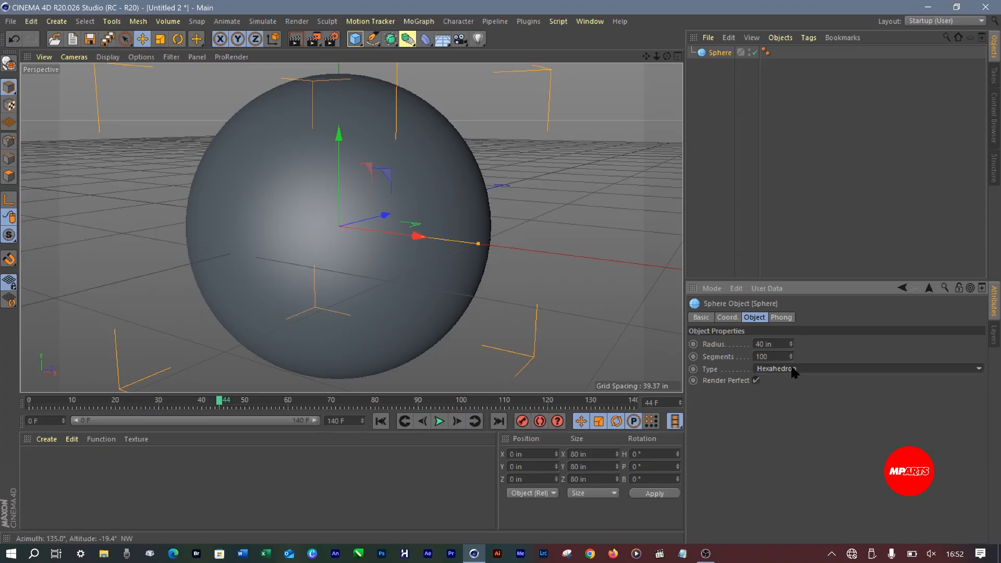
{"action": "left_click", "coordinate": [795, 369]}
{"action": "left_click", "coordinate": [790, 431]}
{"action": "left_click", "coordinate": [794, 367]}
{"action": "left_click", "coordinate": [785, 444]}
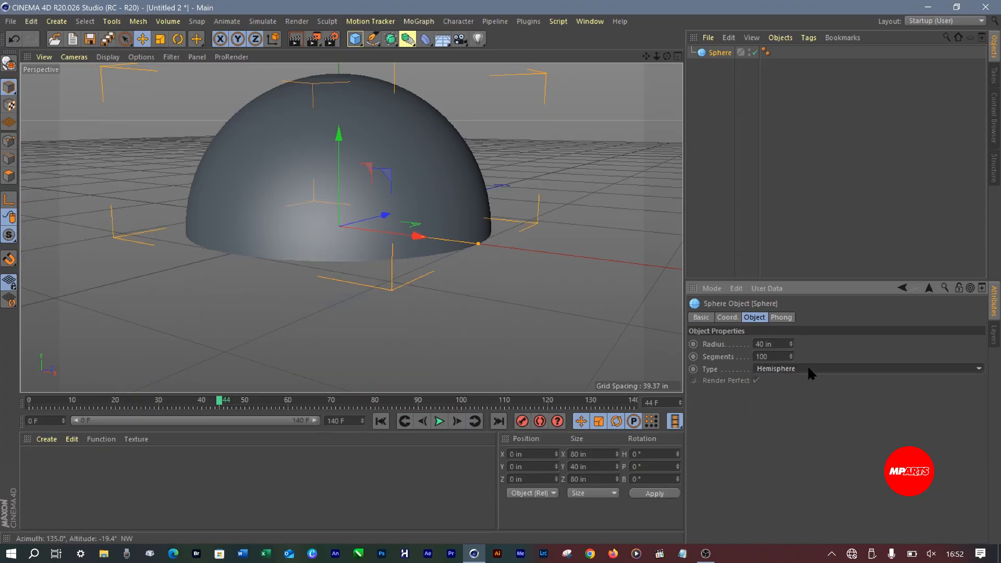
{"action": "left_click", "coordinate": [810, 369]}
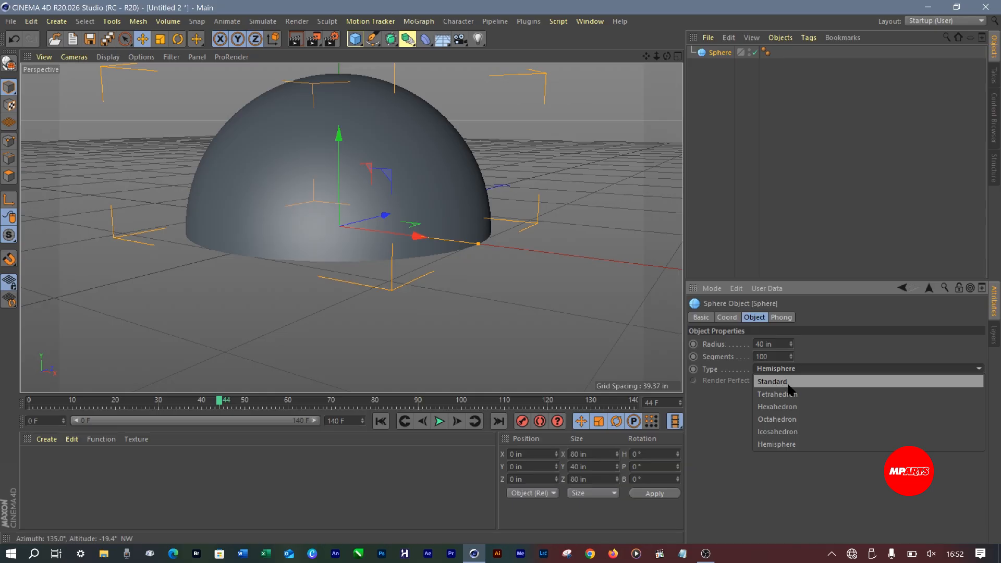
{"action": "left_click", "coordinate": [774, 382]}
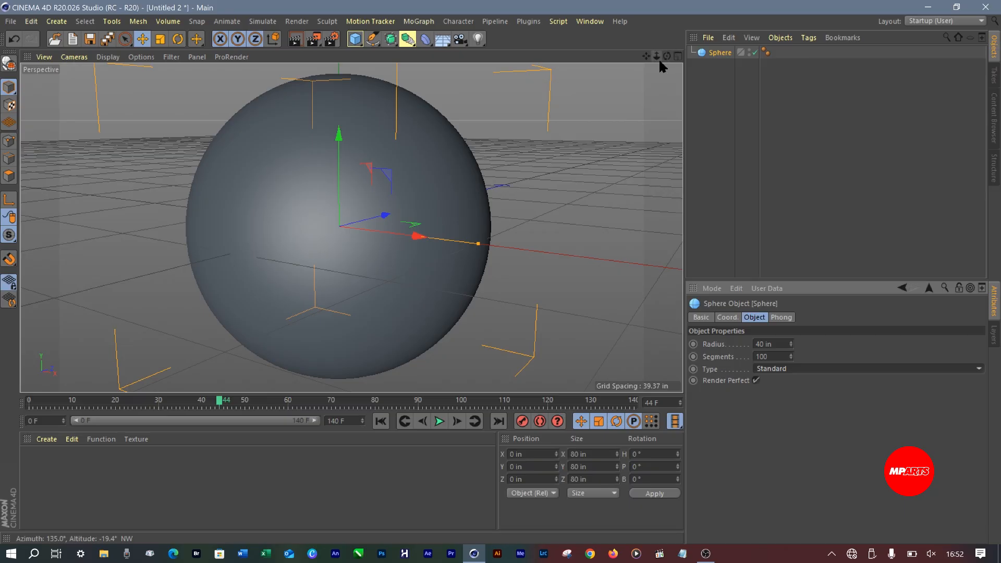
Save the project in the CINEMA4D folder inside LECTURE as LIMKOKWING SPHERE.c4d
{"action": "mouse_move", "coordinate": [656, 55]}
{"action": "left_mouse_down"}
{"action": "mouse_move", "coordinate": [626, 60]}
{"action": "mouse_move", "coordinate": [654, 56]}
{"action": "left_mouse_up"}
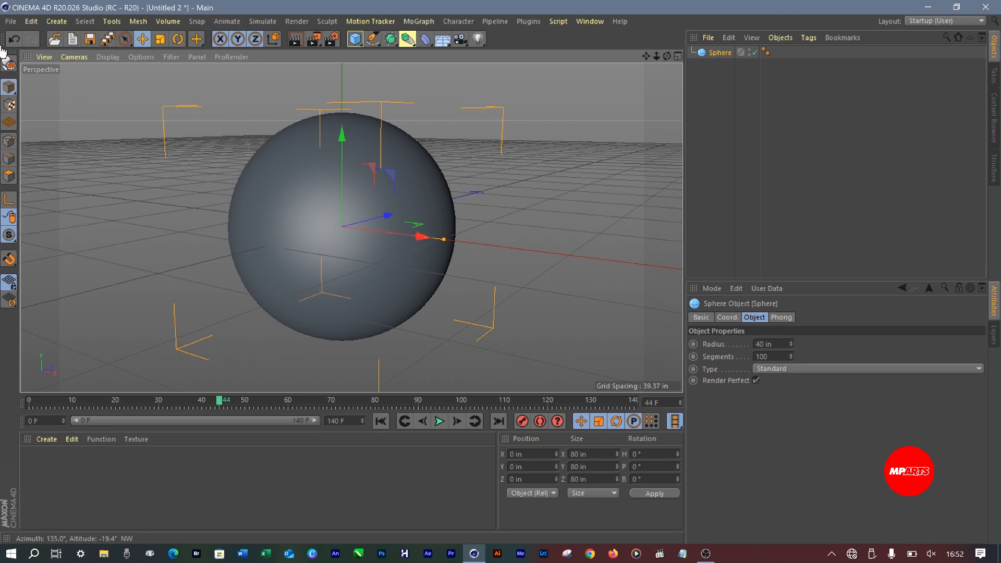
{"action": "left_click", "coordinate": [10, 22]}
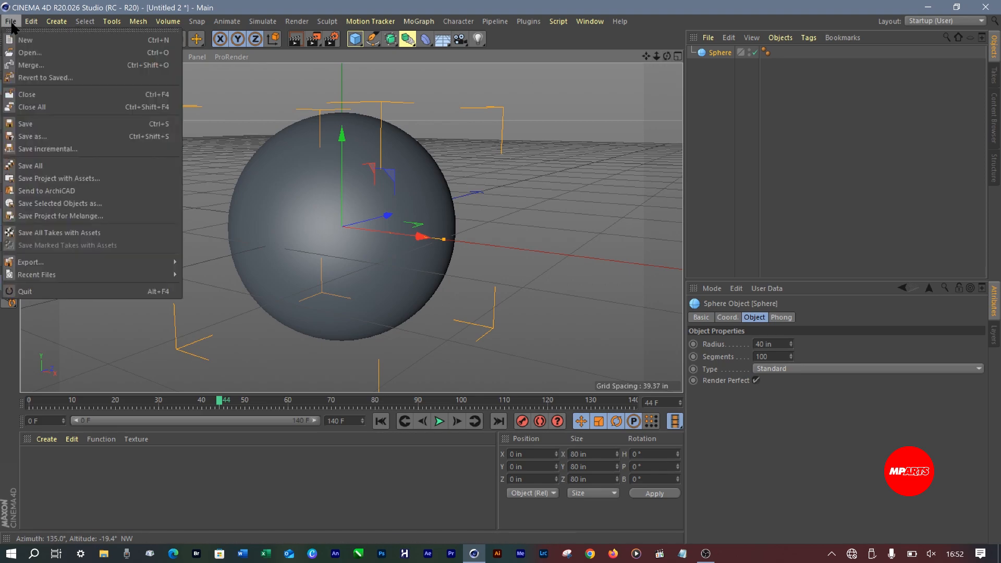
{"action": "left_click", "coordinate": [41, 125]}
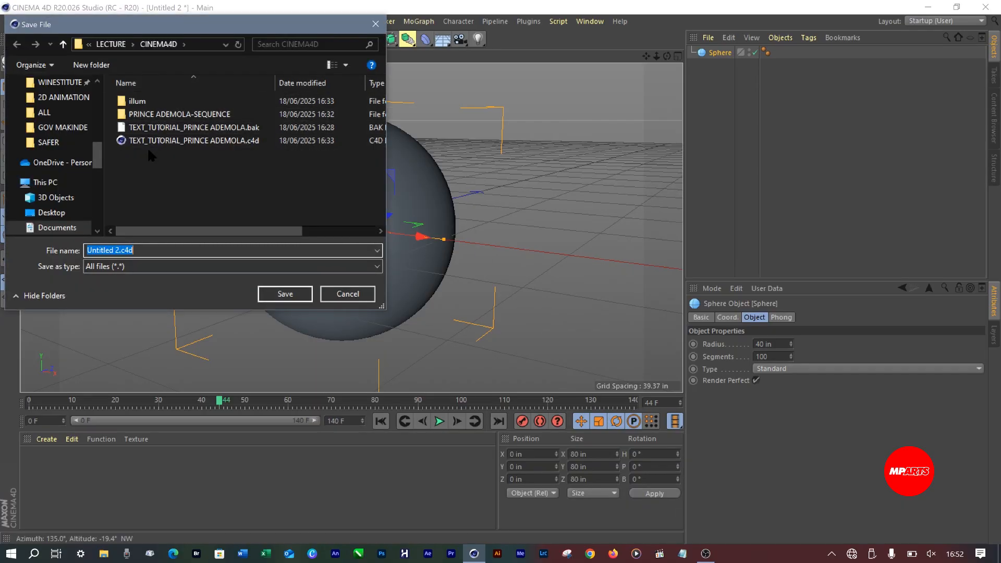
{"action": "left_click", "coordinate": [166, 173]}
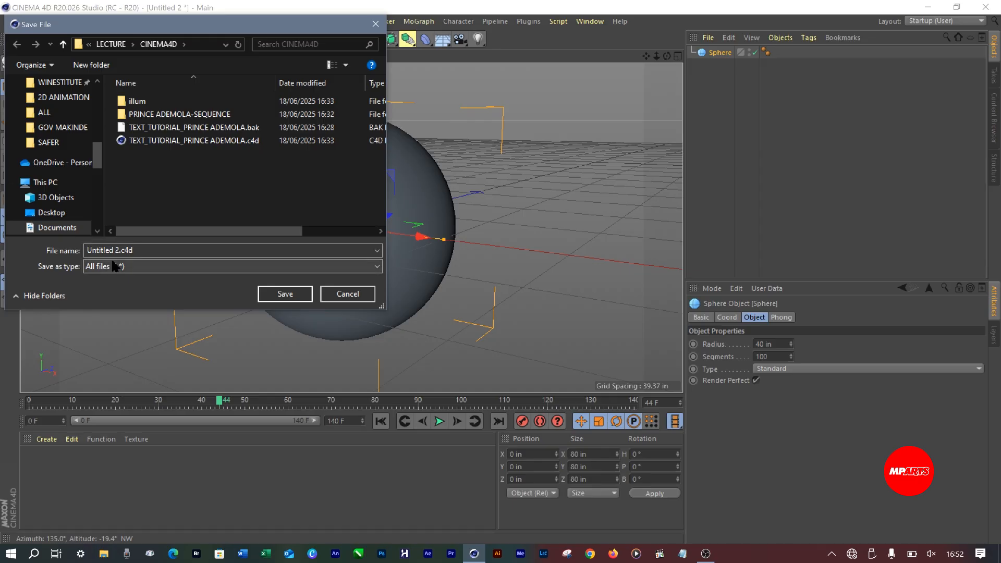
{"action": "left_click", "coordinate": [180, 251]}
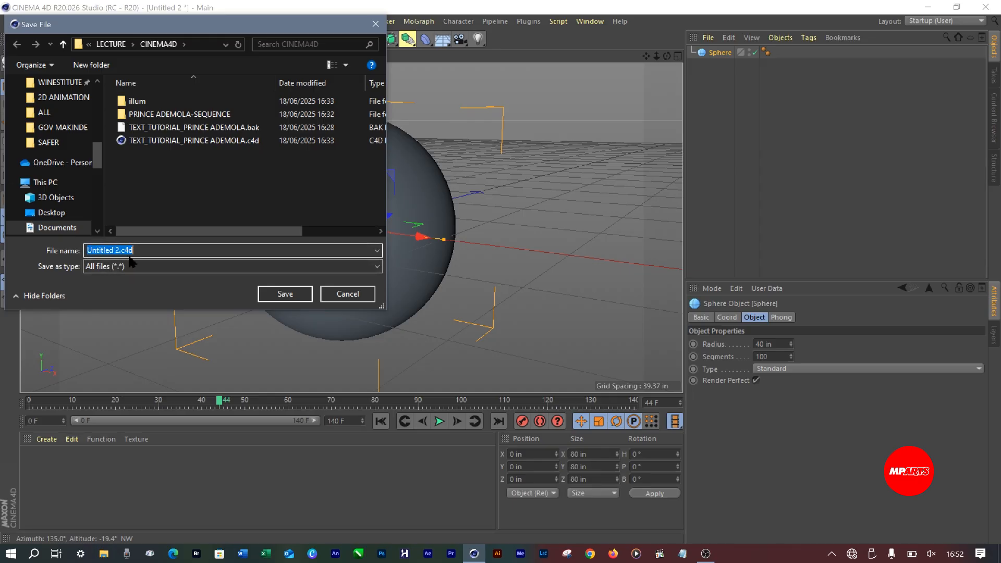
{"action": "type", "text": "LIMKOK"}
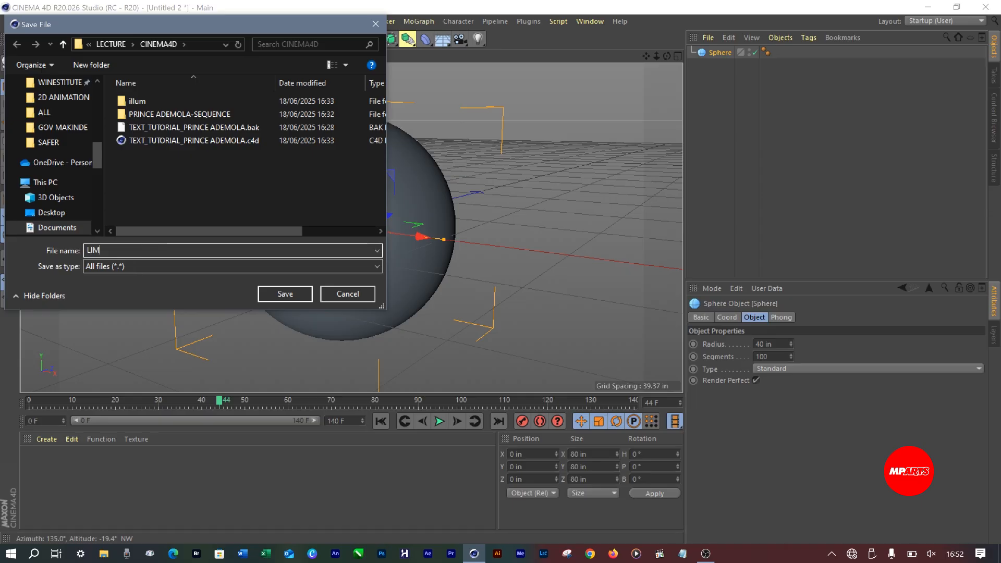
{"action": "type", "text": "WING"}
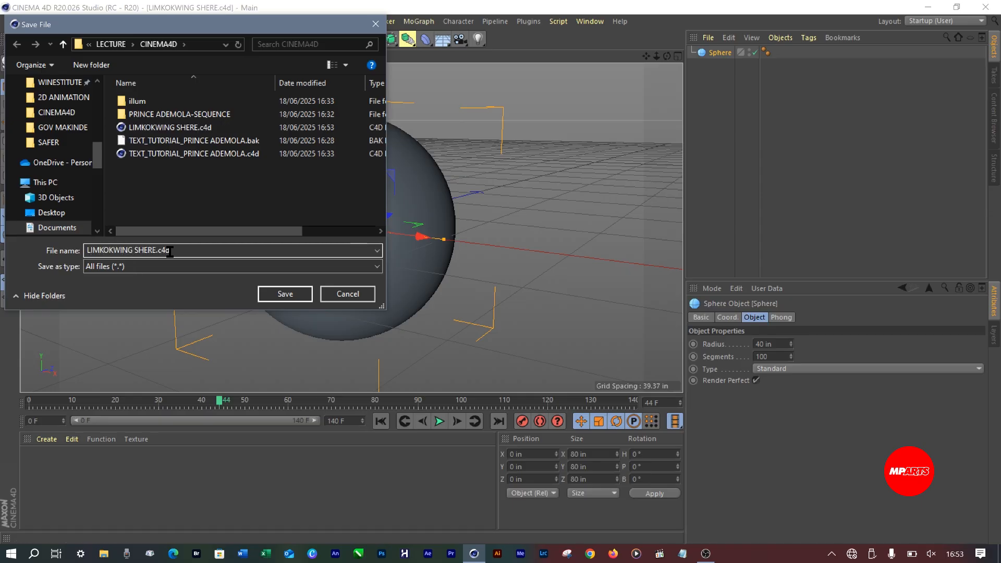
{"action": "type", "text": "PHERE.c4d"}
{"action": "key", "text": "Return"}
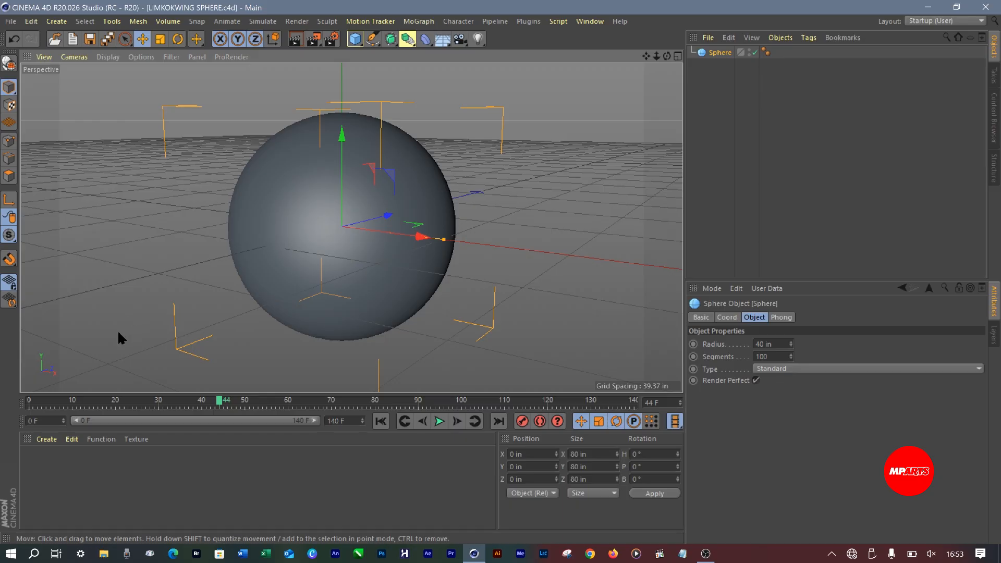
Switch to File Explorer and open the LIMKOKWING folder from the quick access folders
{"action": "left_click", "coordinate": [104, 555]}
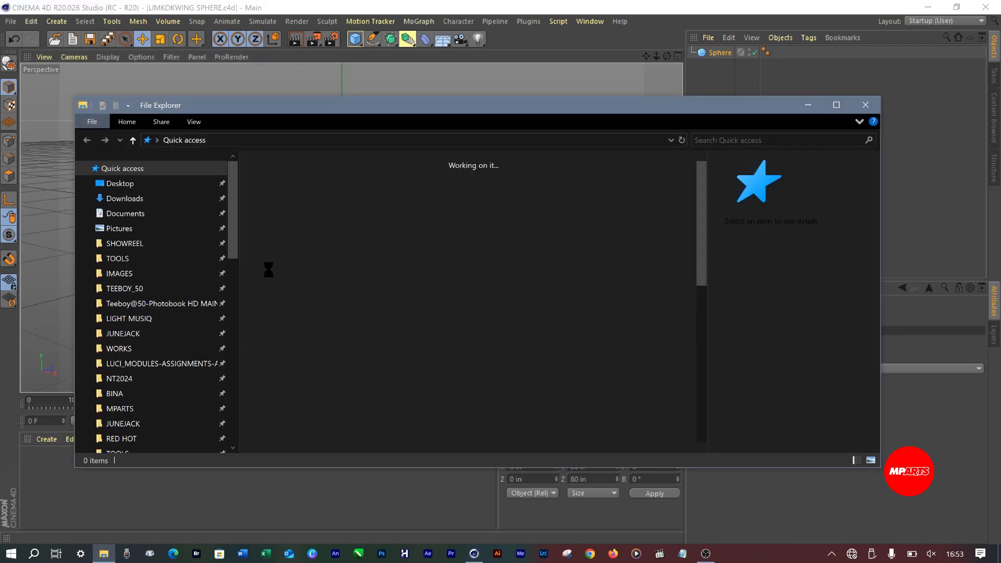
{"action": "scroll", "coordinate": [232, 237], "scroll_direction": "down", "scroll_amount": 1}
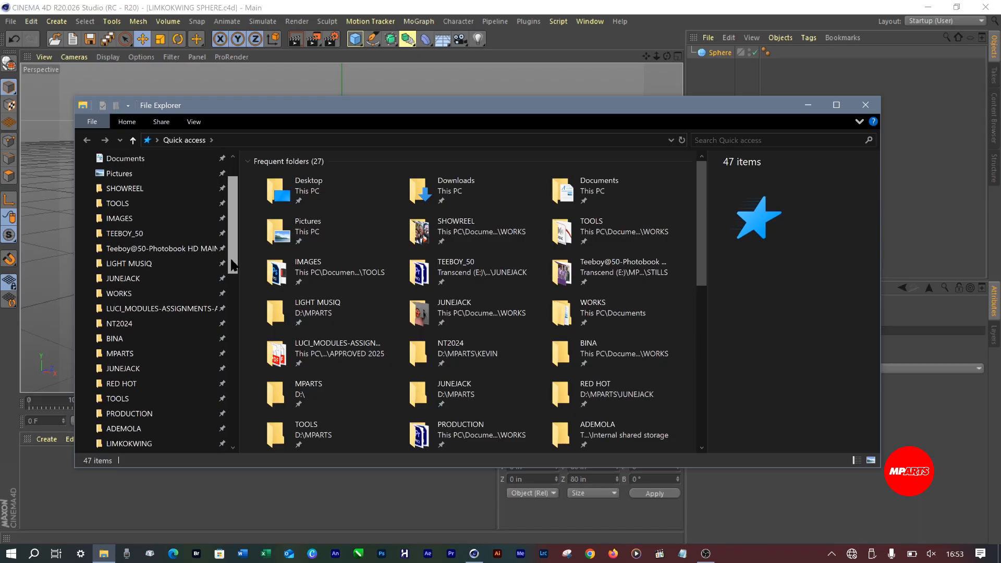
{"action": "scroll", "coordinate": [232, 236], "scroll_direction": "up", "scroll_amount": 1}
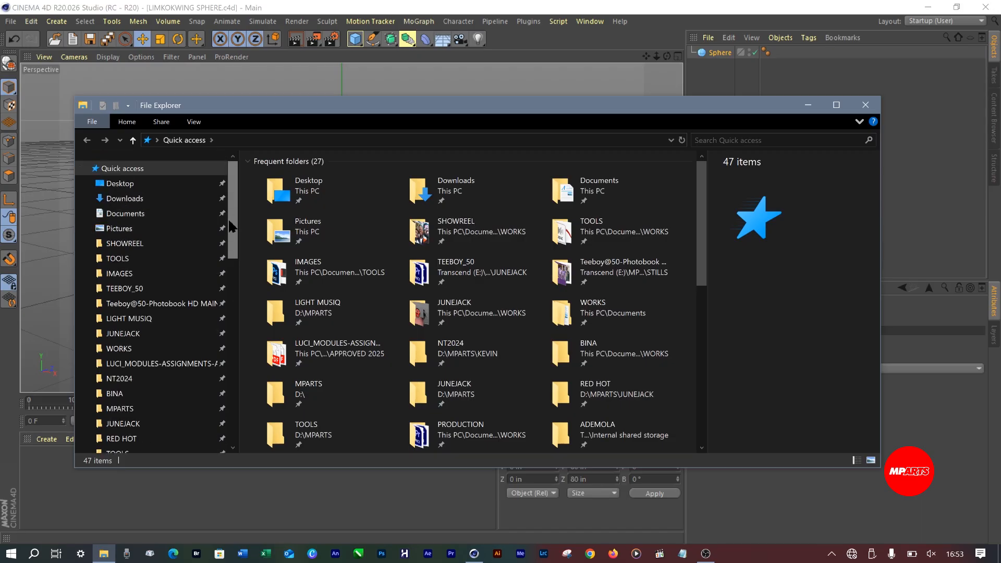
{"action": "left_click_drag", "start_coordinate": [233, 226], "coordinate": [230, 283]}
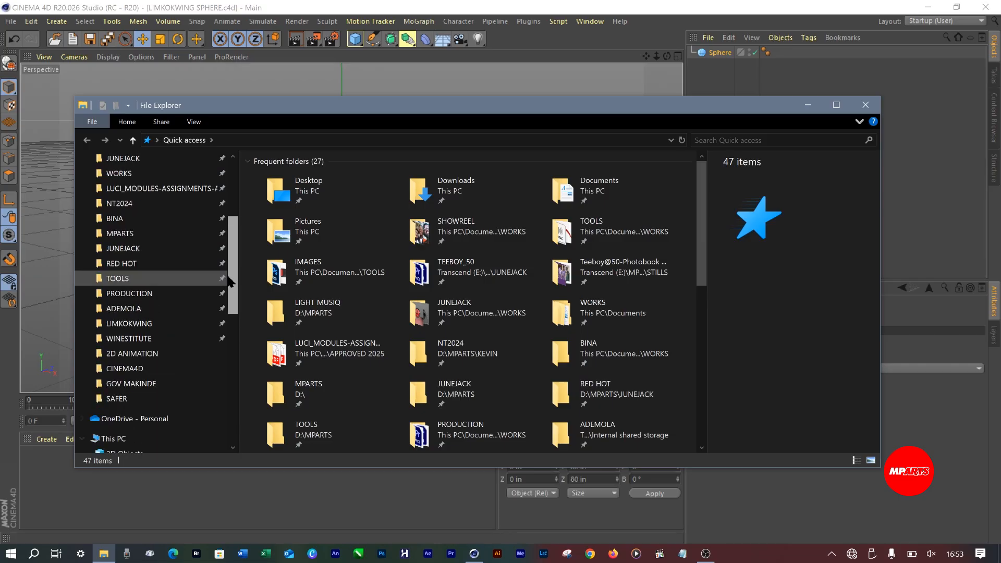
{"action": "left_click", "coordinate": [130, 326]}
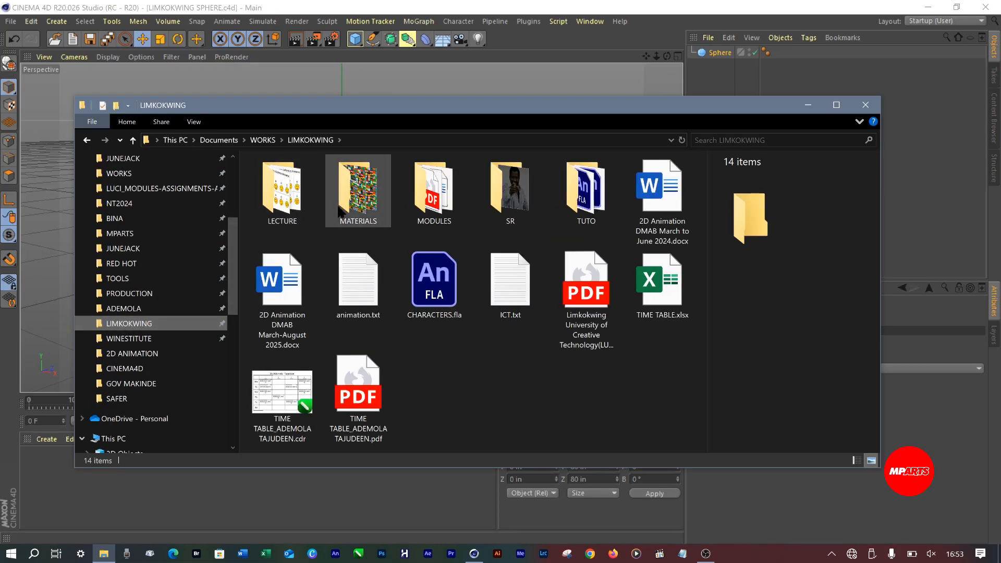
Open the STILLS folder inside MATERIALS in the LIMKOKWING folder
{"action": "double_click", "coordinate": [367, 195]}
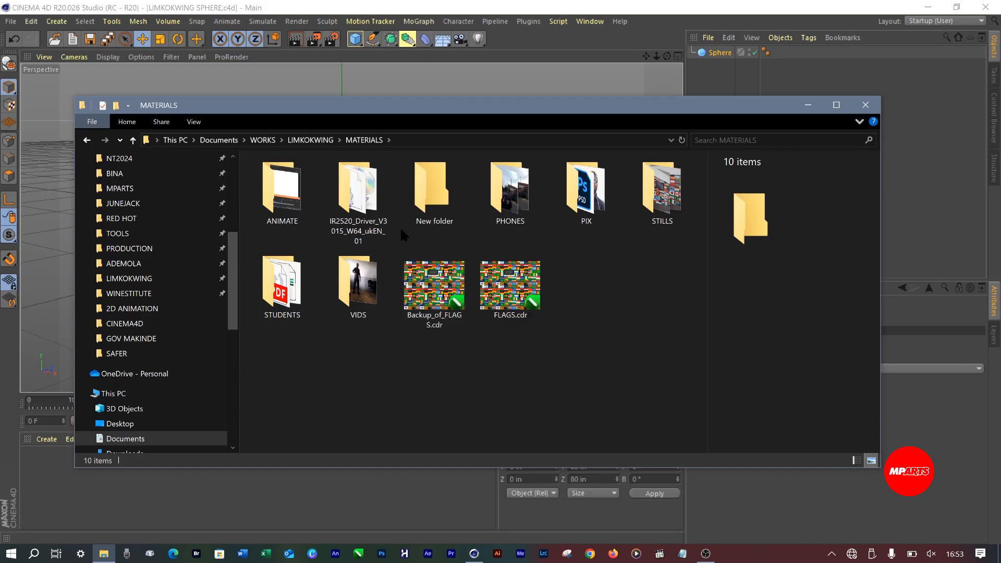
{"action": "double_click", "coordinate": [662, 190]}
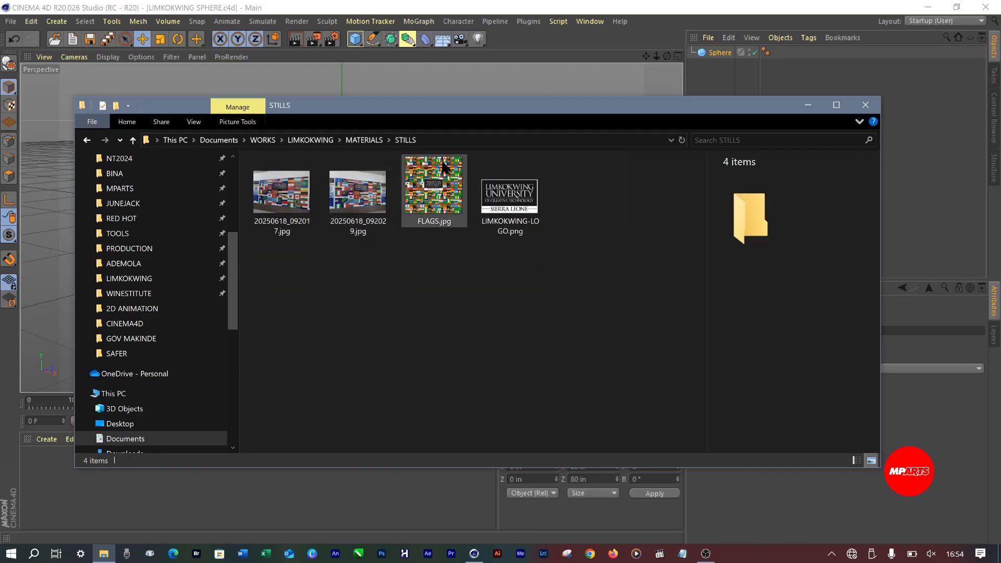
{"action": "left_click", "coordinate": [310, 140]}
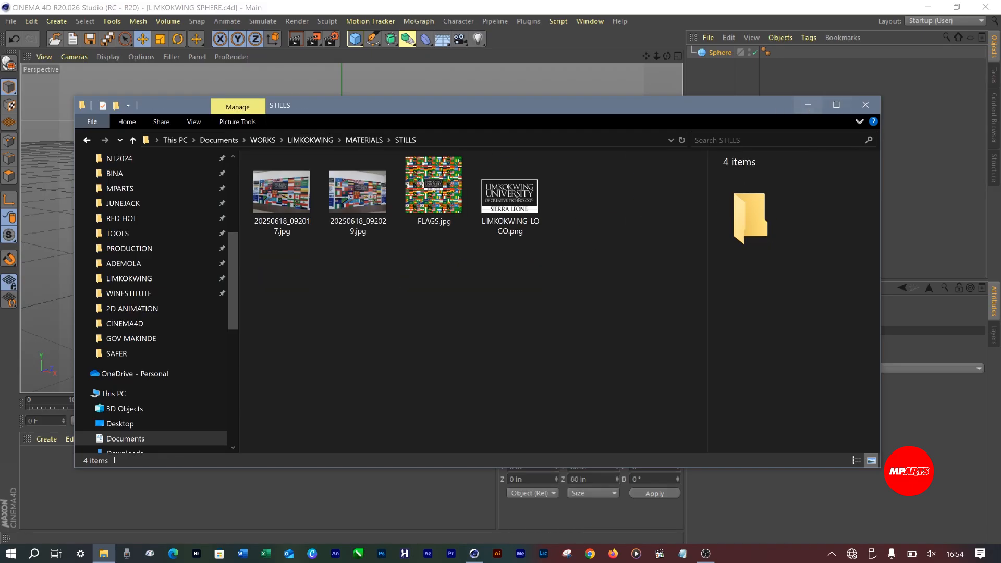
{"action": "left_click", "coordinate": [310, 140]}
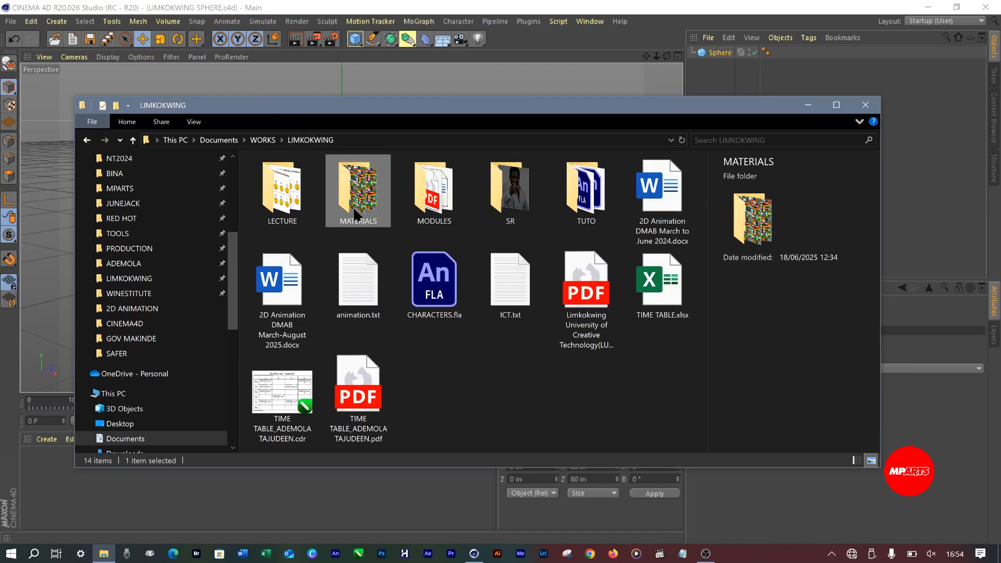
{"action": "double_click", "coordinate": [343, 200]}
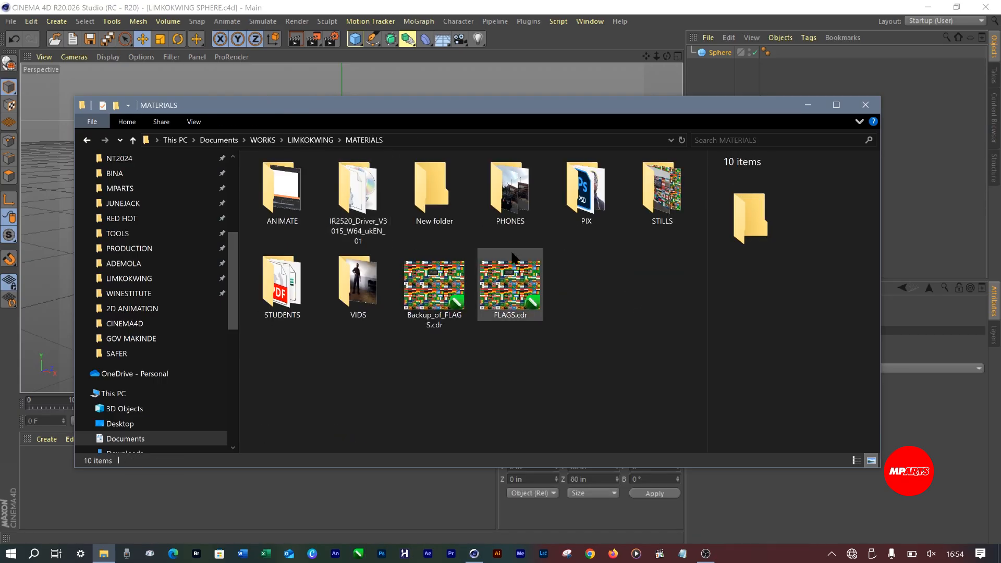
{"action": "double_click", "coordinate": [661, 191]}
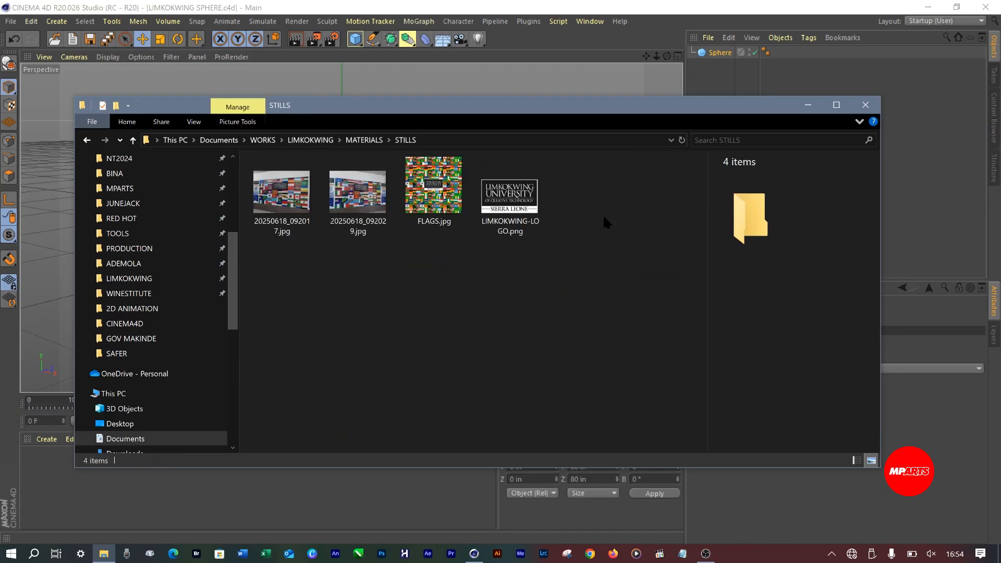
Create a material from FLAGS.jpg in Cinema 4D, copying the image to the project location, and apply it to the sphere
{"action": "left_click", "coordinate": [444, 187]}
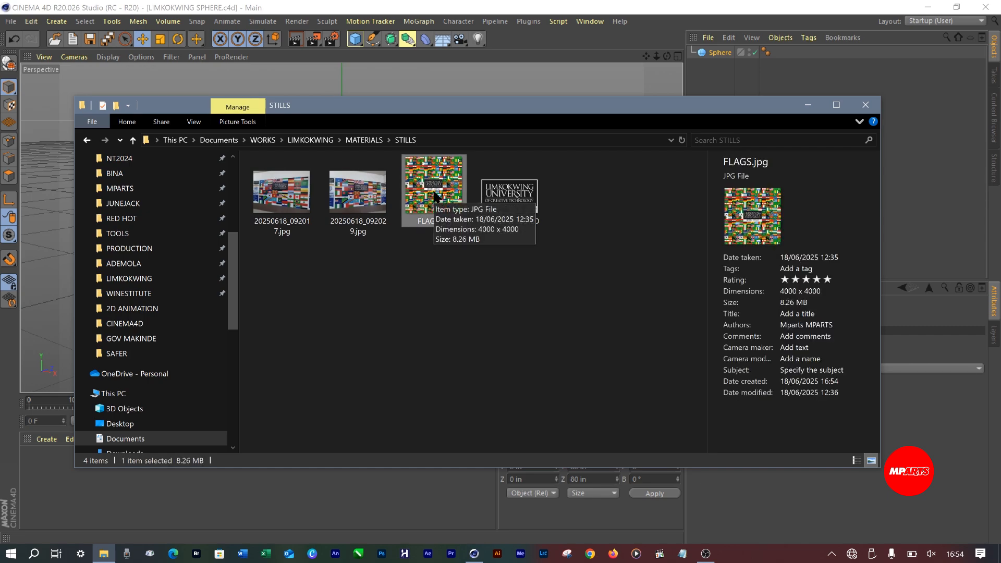
{"action": "left_click_drag", "start_coordinate": [434, 197], "coordinate": [87, 494]}
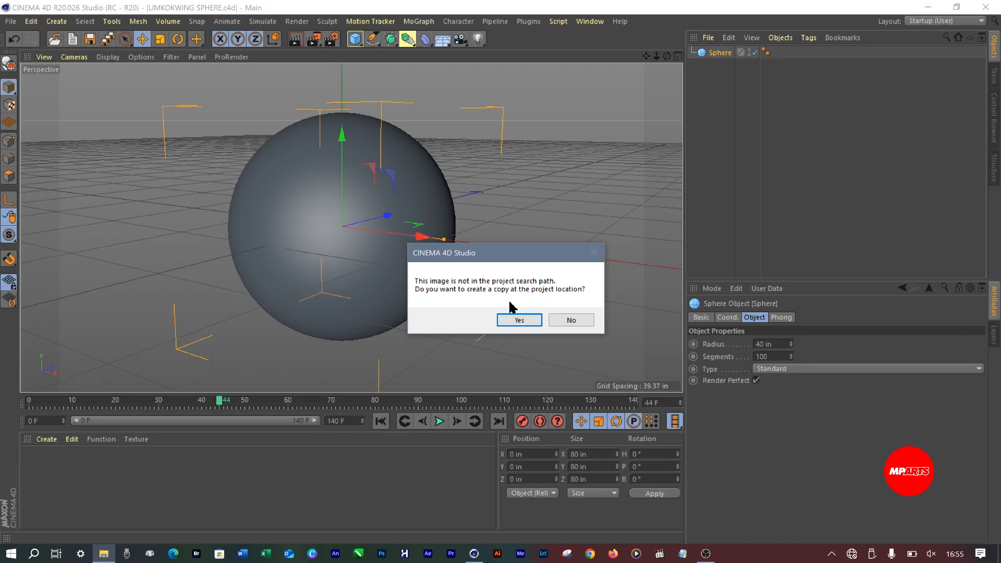
{"action": "left_click", "coordinate": [517, 320]}
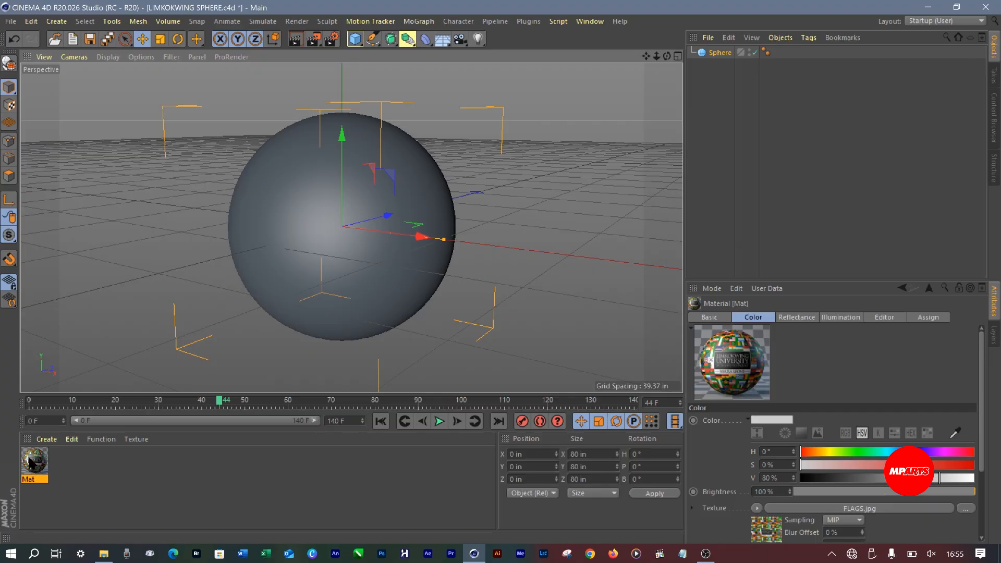
{"action": "left_click_drag", "start_coordinate": [29, 464], "coordinate": [277, 264]}
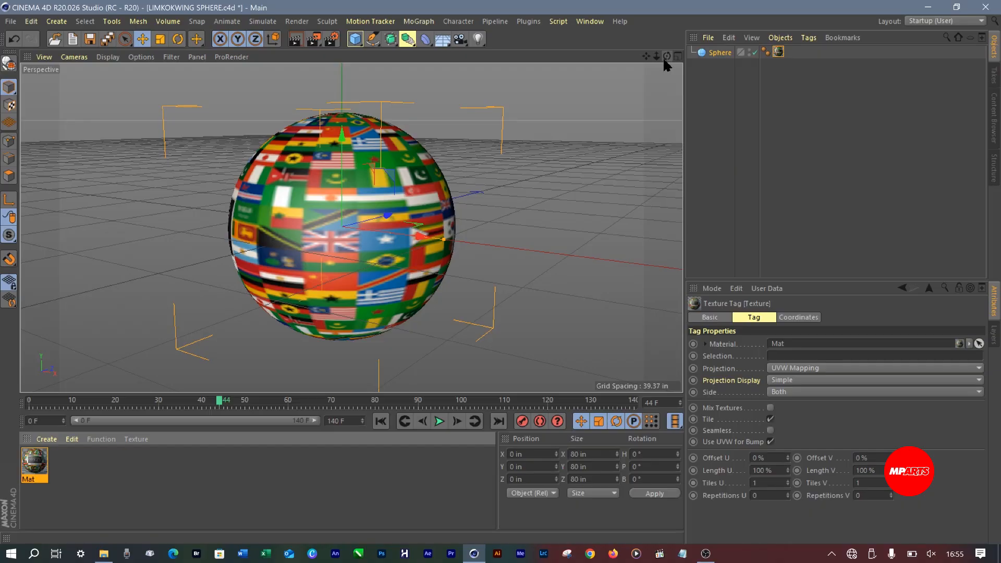
Examine the flag texture on the sphere from other angles and in the four-view layout, especially the front view
{"action": "mouse_move", "coordinate": [667, 56]}
{"action": "left_mouse_down"}
{"action": "mouse_move", "coordinate": [613, 60]}
{"action": "mouse_move", "coordinate": [652, 58]}
{"action": "left_mouse_up"}
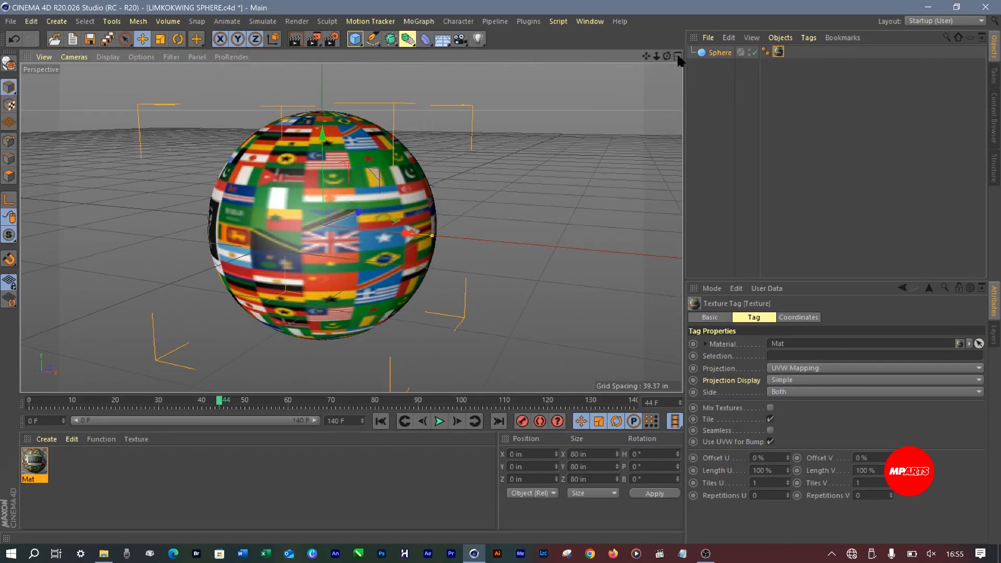
{"action": "left_click", "coordinate": [719, 52]}
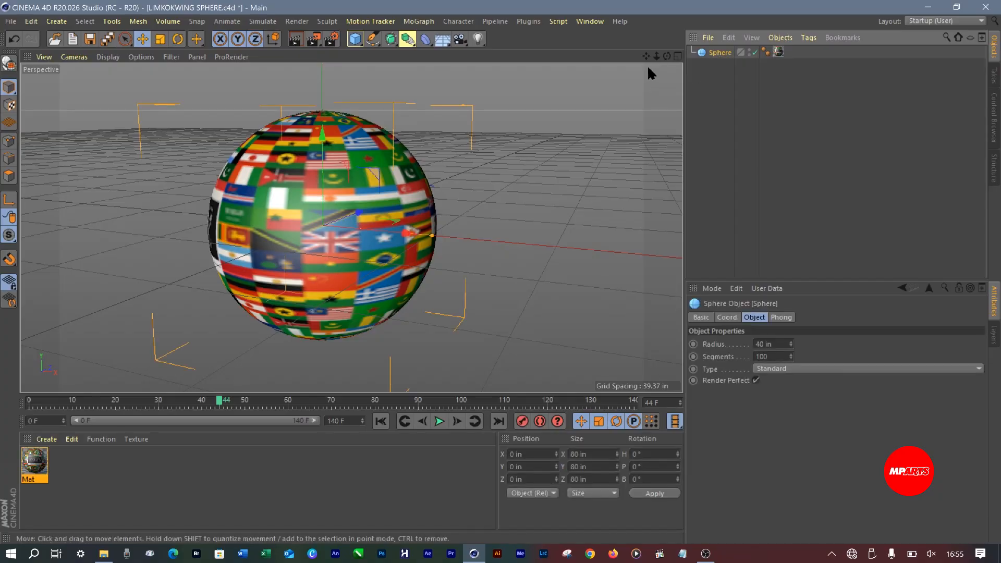
{"action": "mouse_move", "coordinate": [667, 55]}
{"action": "left_mouse_down"}
{"action": "mouse_move", "coordinate": [649, 56]}
{"action": "mouse_move", "coordinate": [670, 56]}
{"action": "left_mouse_up"}
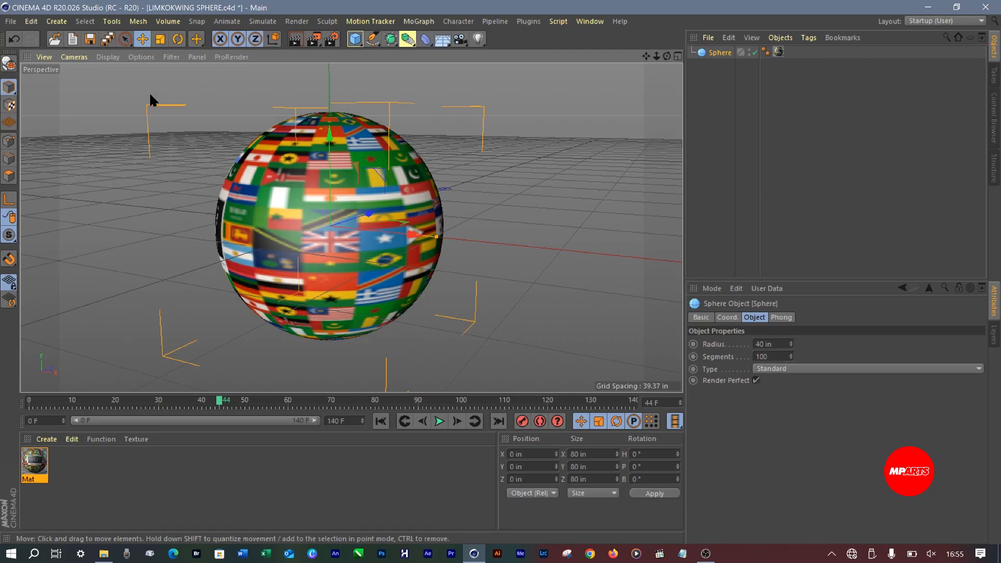
{"action": "left_click", "coordinate": [678, 57]}
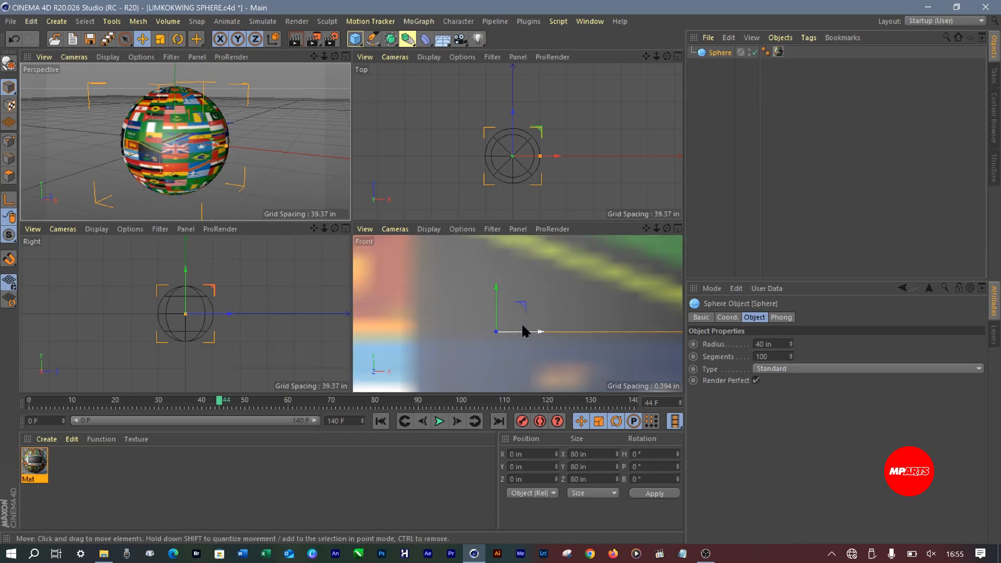
{"action": "left_click_drag", "start_coordinate": [656, 229], "coordinate": [516, 229]}
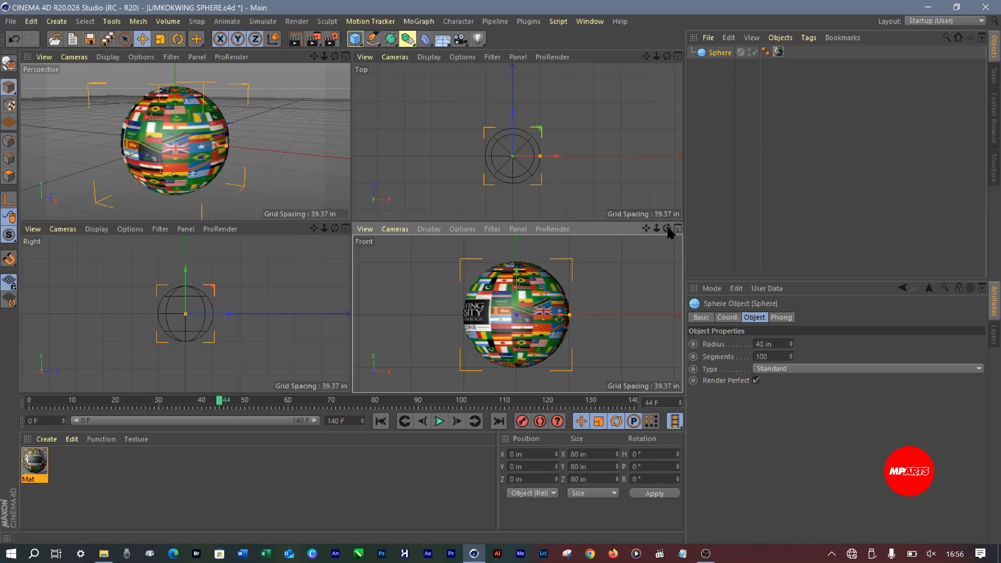
{"action": "left_click_drag", "start_coordinate": [667, 228], "coordinate": [666, 228]}
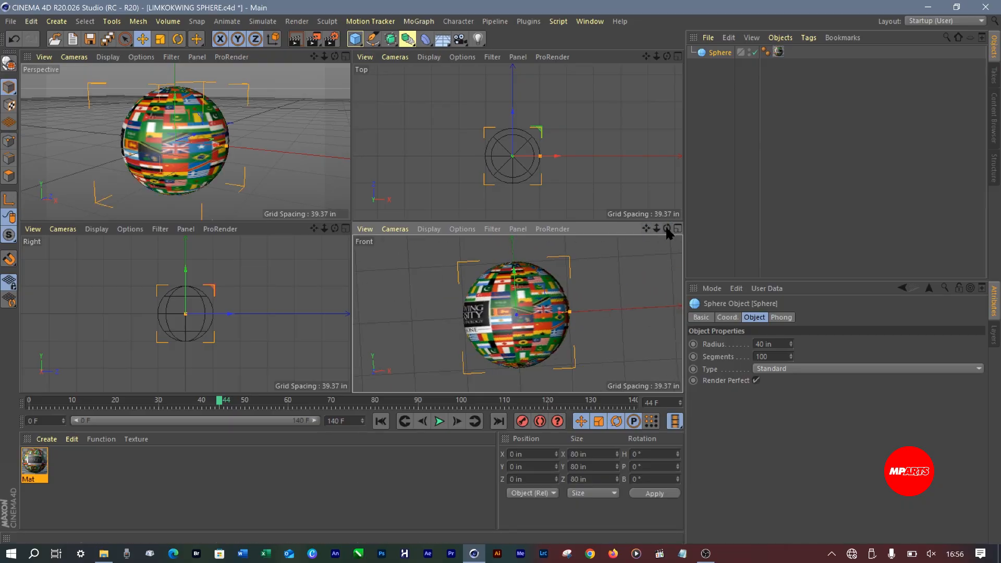
{"action": "double_click", "coordinate": [668, 228]}
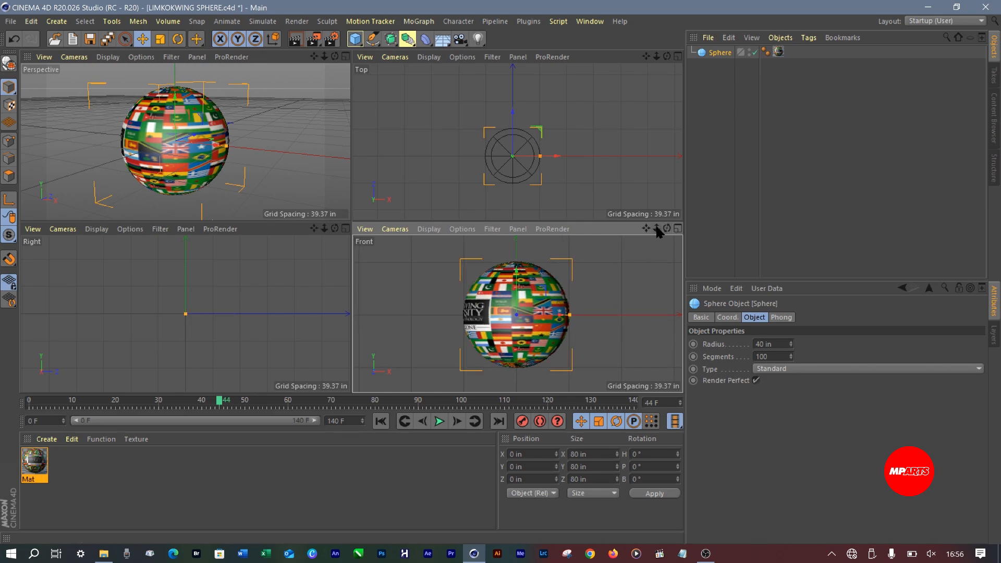
{"action": "mouse_move", "coordinate": [656, 226]}
{"action": "left_mouse_down"}
{"action": "mouse_move", "coordinate": [678, 226]}
{"action": "mouse_move", "coordinate": [670, 226]}
{"action": "left_mouse_up"}
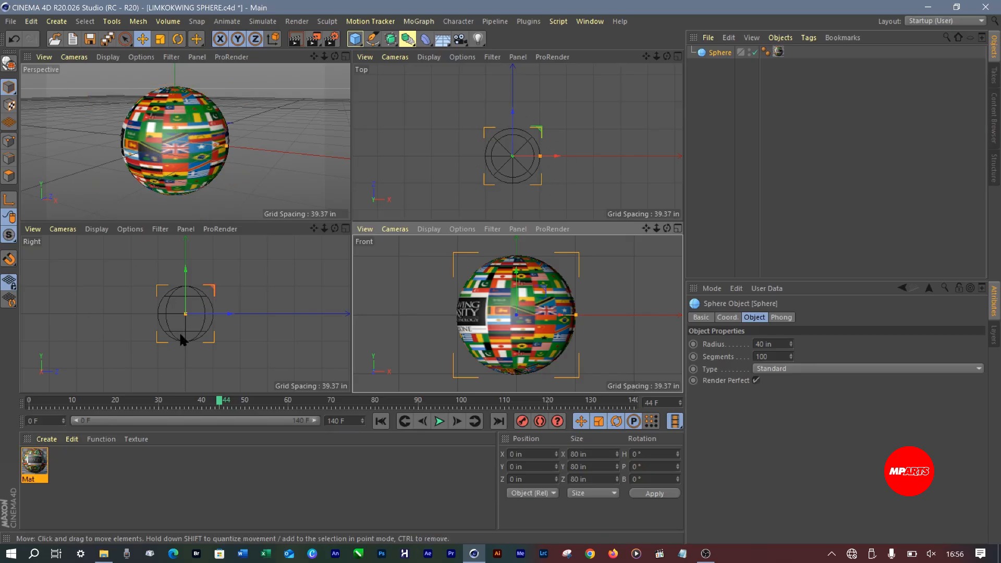
{"action": "key", "text": "n"}
{"action": "key", "text": "g"}
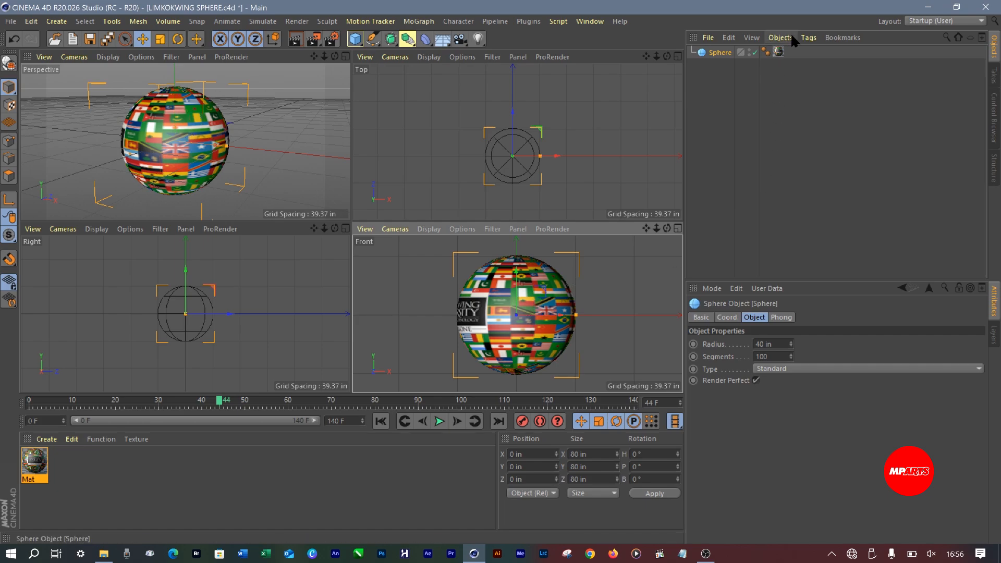
{"action": "left_click", "coordinate": [778, 52]}
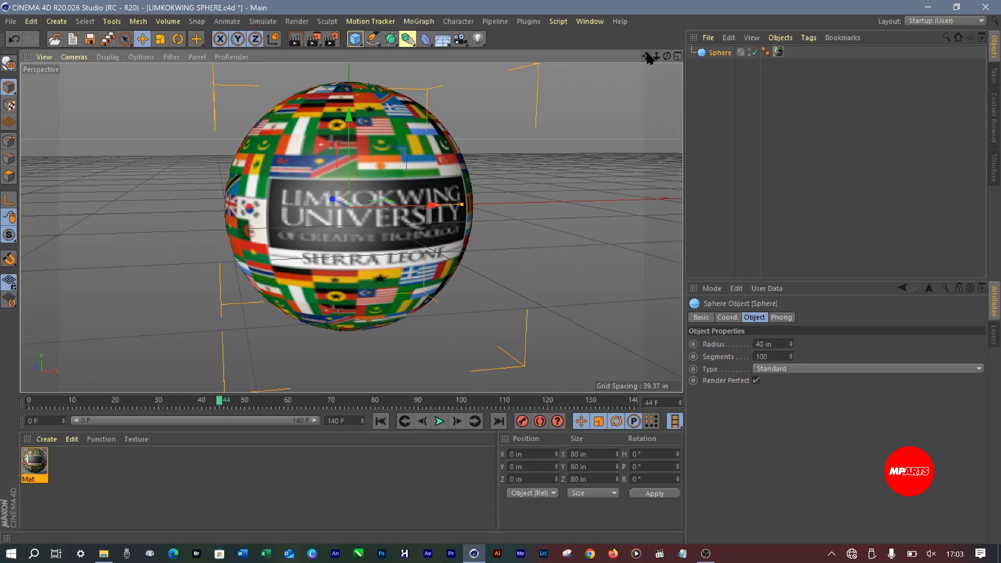
Add a camera to look through and set its X position to 0 in
{"action": "left_click", "coordinate": [460, 40]}
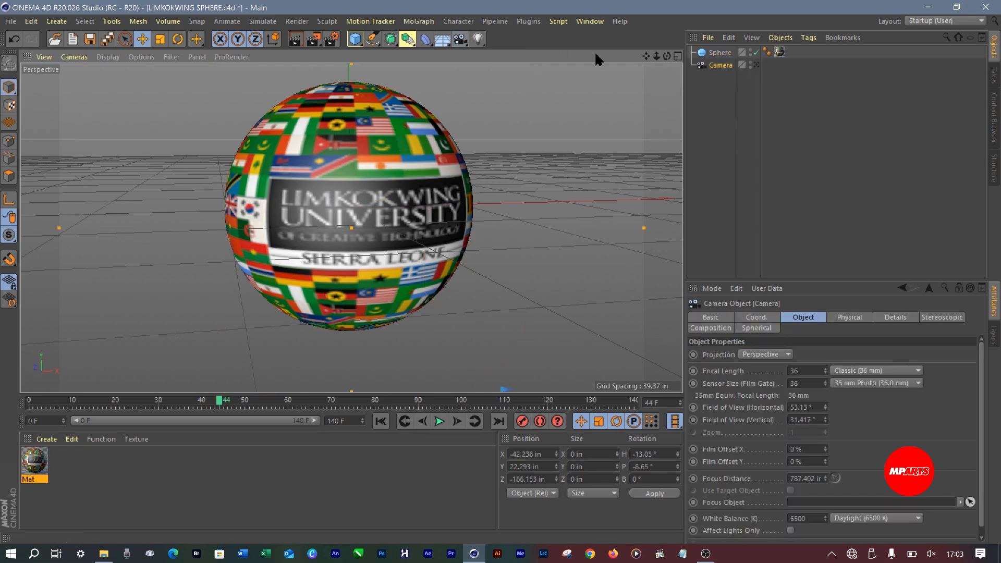
{"action": "left_click", "coordinate": [756, 64]}
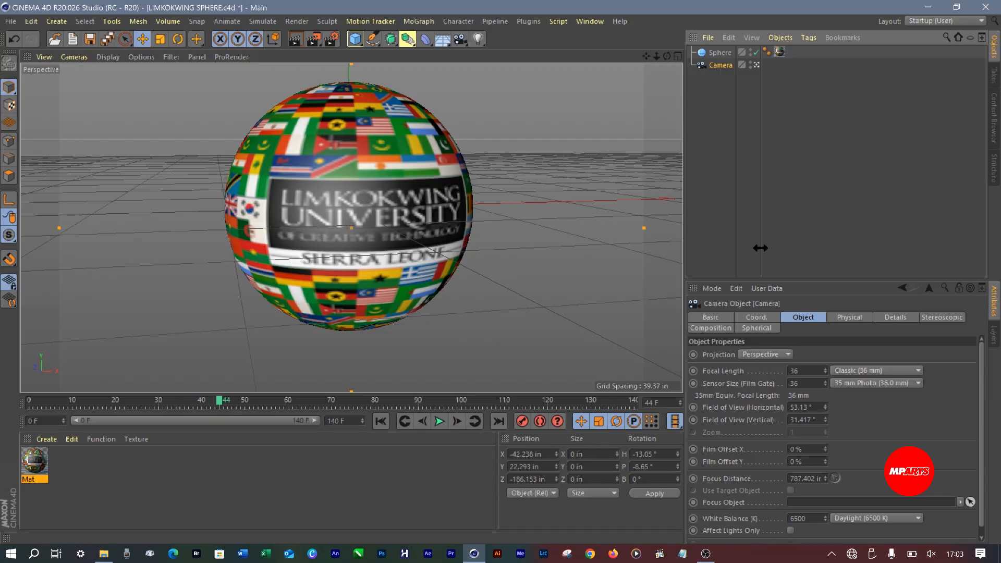
{"action": "double_click", "coordinate": [548, 451]}
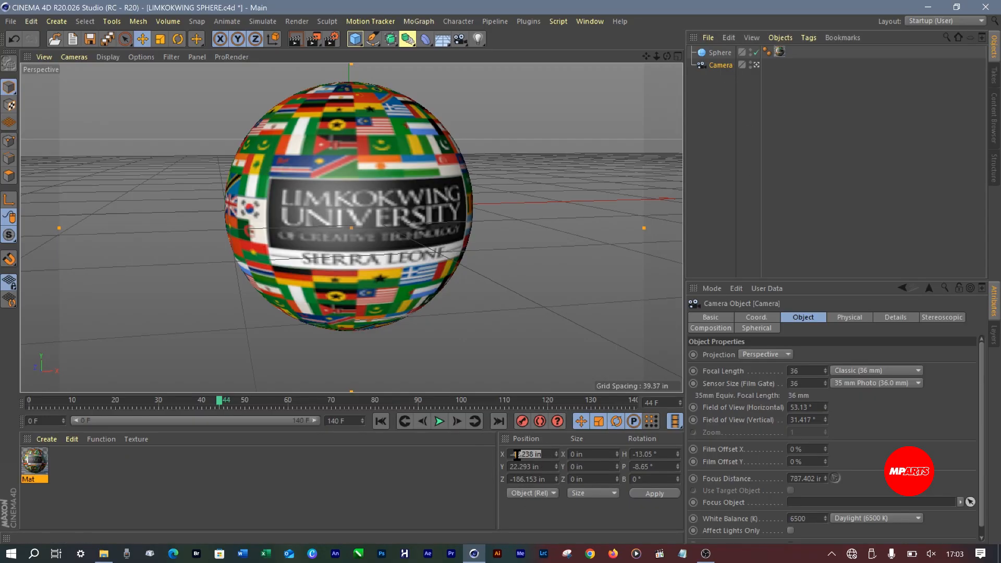
{"action": "type", "text": "0"}
{"action": "key", "text": "Return"}
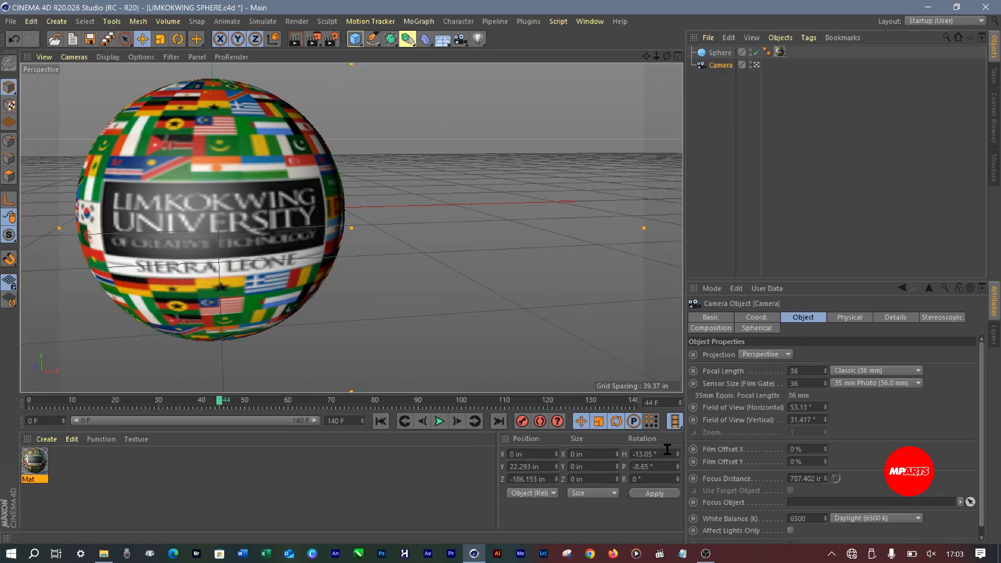
Set the camera's heading (H) and pitch (P) rotation to 0°
{"action": "double_click", "coordinate": [650, 454]}
{"action": "type", "text": "0"}
{"action": "key", "text": "Tab"}
{"action": "type", "text": "0"}
{"action": "left_click", "coordinate": [653, 494]}
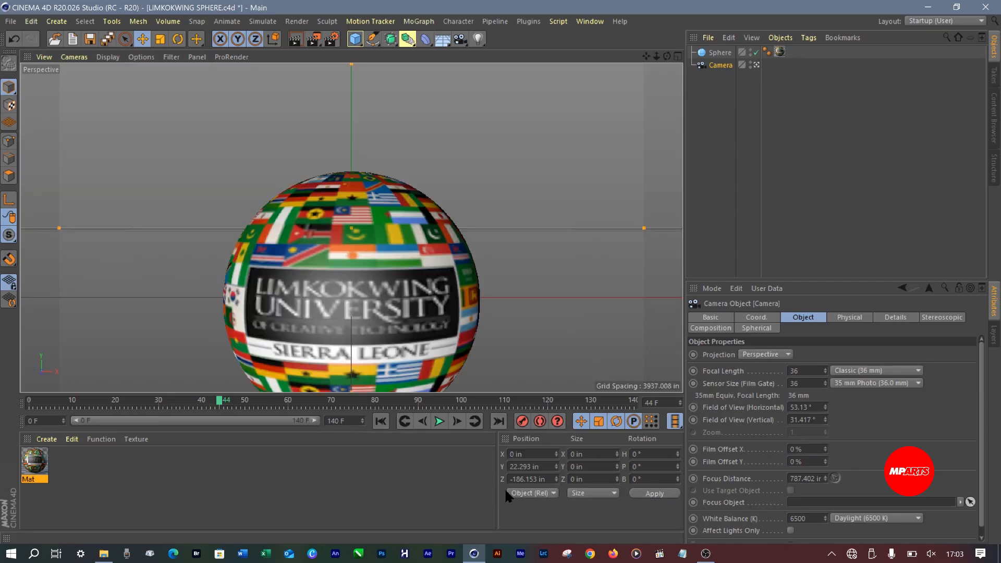
Set the camera's Y position to 0 in so the sphere is centred vertically in the view
{"action": "left_click", "coordinate": [532, 467]}
{"action": "type", "text": "0"}
{"action": "key", "text": "Return"}
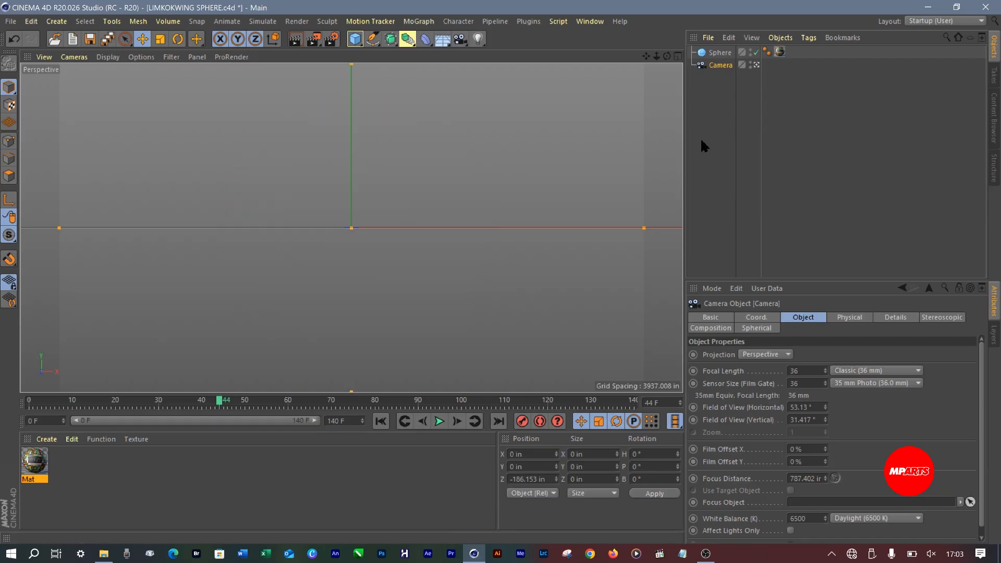
{"action": "left_click", "coordinate": [701, 141]}
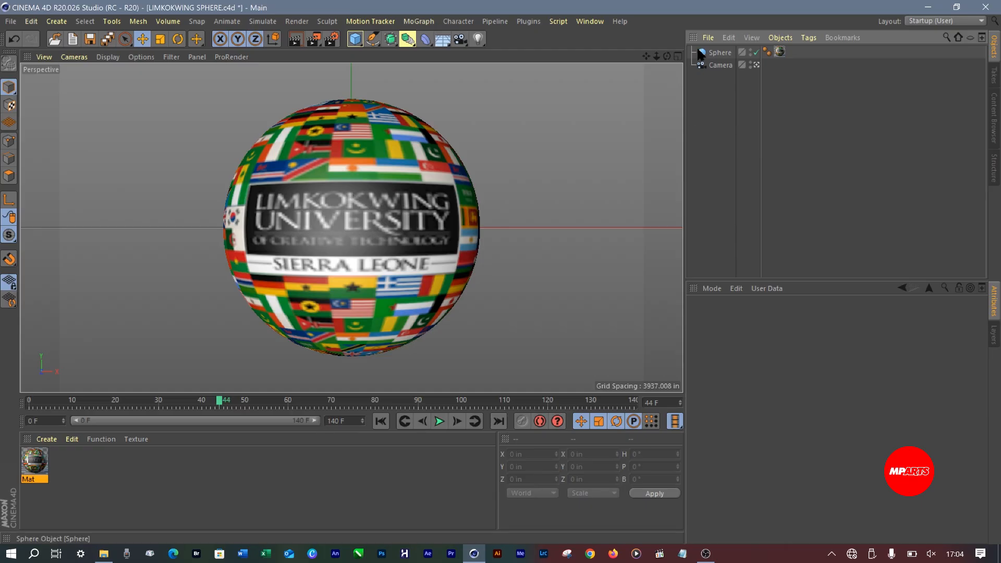
Pull the camera back from the sphere to a Z position of about -258 in
{"action": "left_click", "coordinate": [721, 65]}
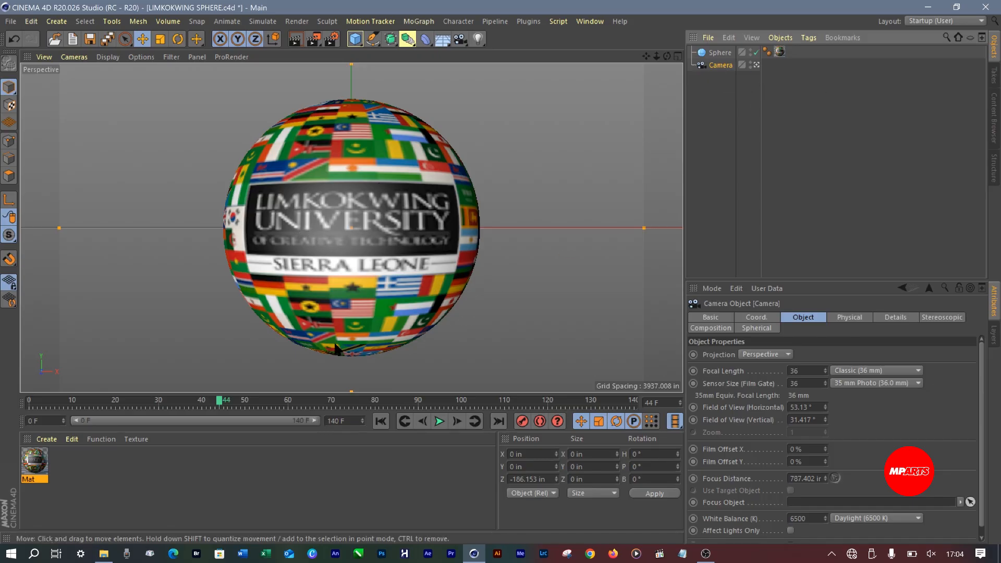
{"action": "left_click", "coordinate": [441, 232]}
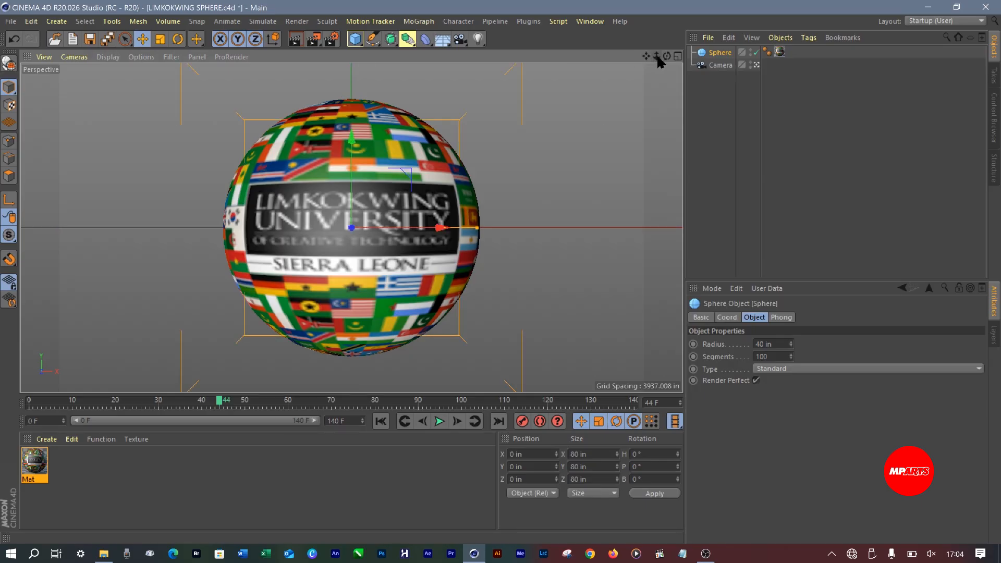
{"action": "left_click_drag", "start_coordinate": [657, 55], "coordinate": [654, 56]}
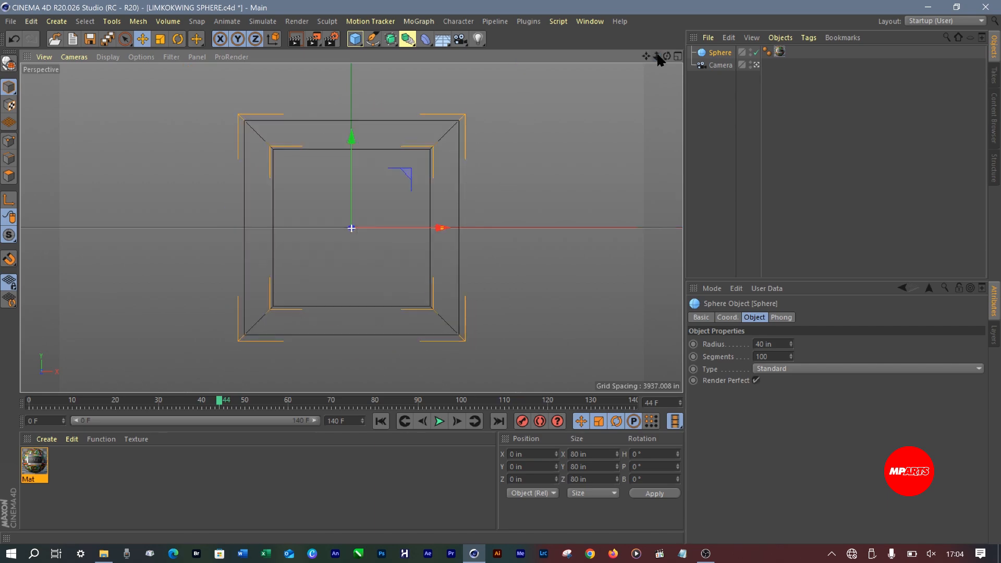
Copy the camera's Z position of -258.08 in into an untitled Notepad document and return to Cinema 4D
{"action": "left_click", "coordinate": [717, 64]}
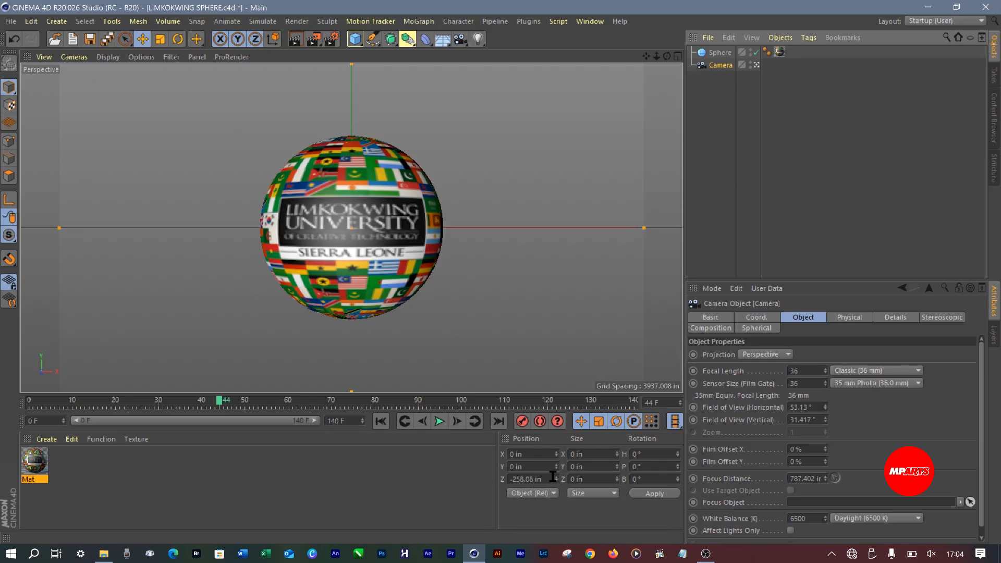
{"action": "left_click_drag", "start_coordinate": [554, 479], "coordinate": [480, 477]}
{"action": "key", "text": "ctrl+c"}
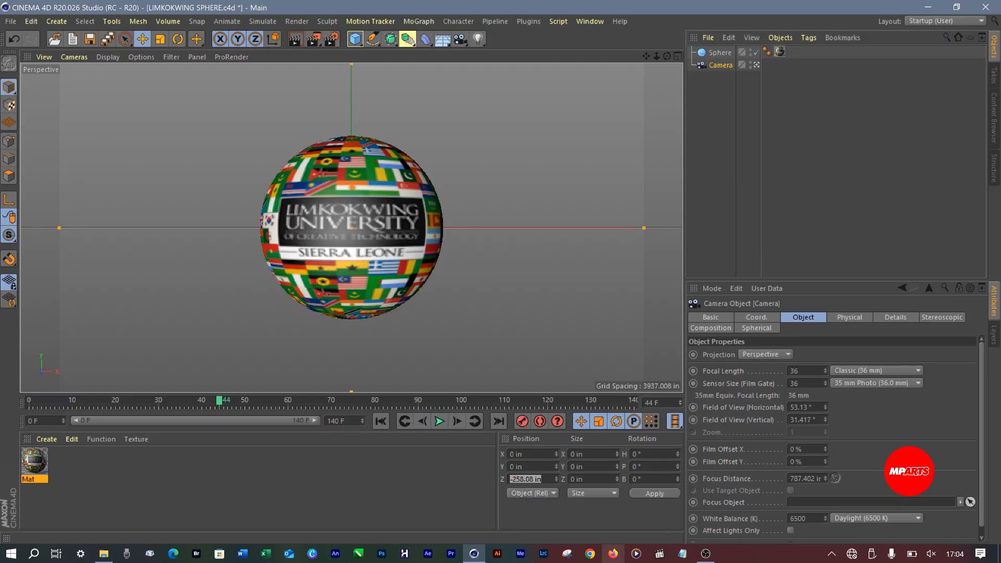
{"action": "left_click", "coordinate": [678, 556]}
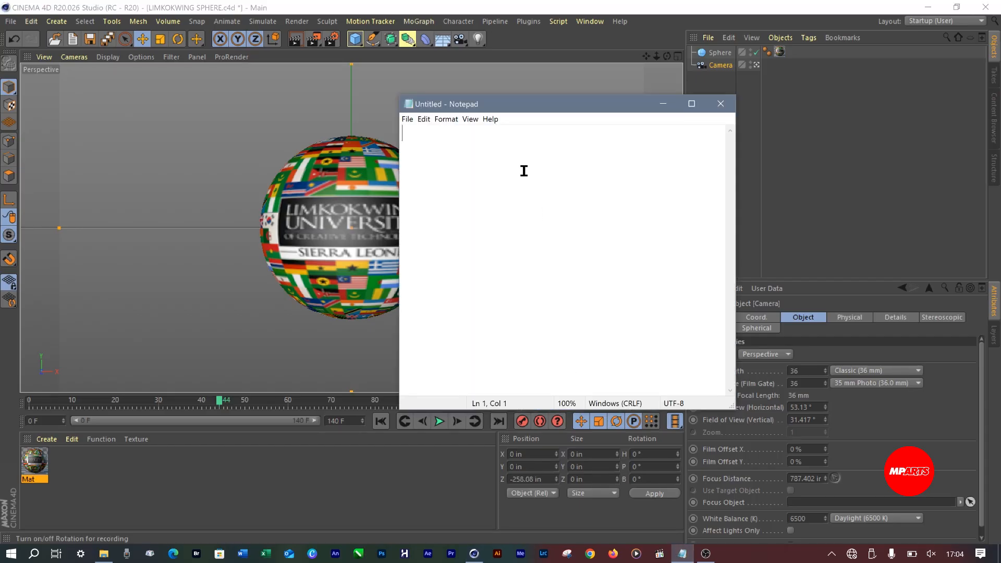
{"action": "key", "text": "ctrl+v"}
{"action": "key", "text": "Return"}
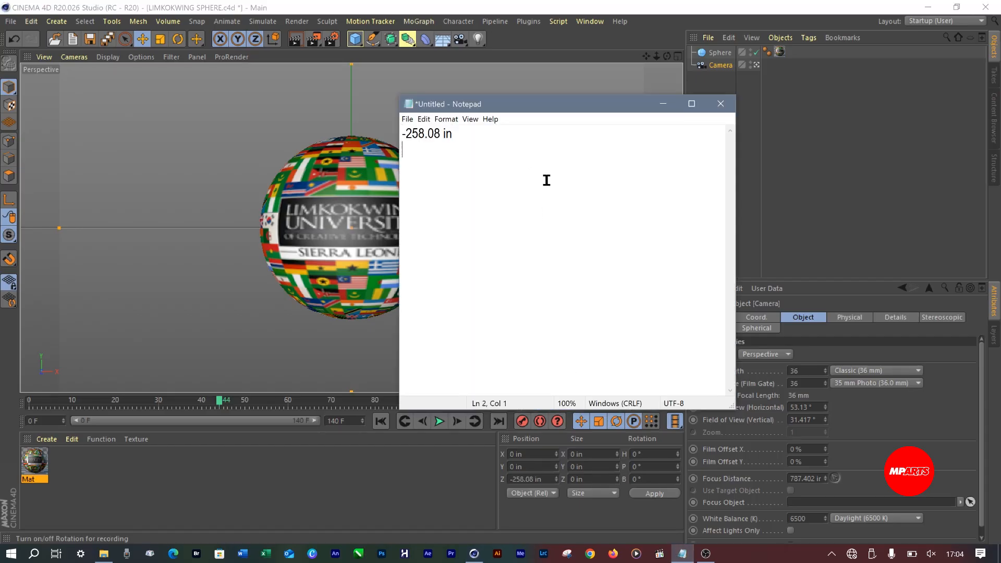
{"action": "left_click", "coordinate": [788, 96]}
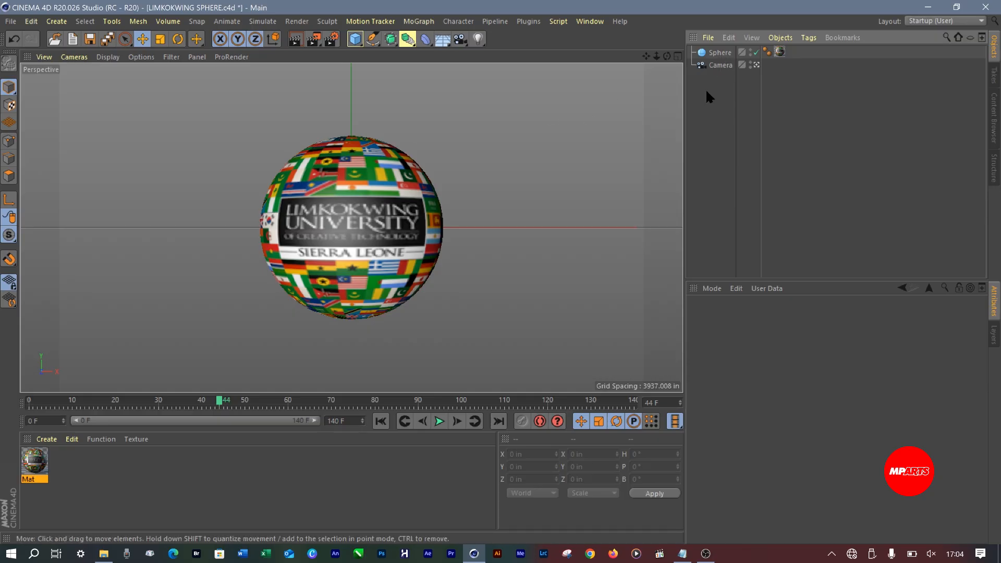
Move the camera closer to the sphere, to a Z position of about -164 in
{"action": "left_click", "coordinate": [719, 53]}
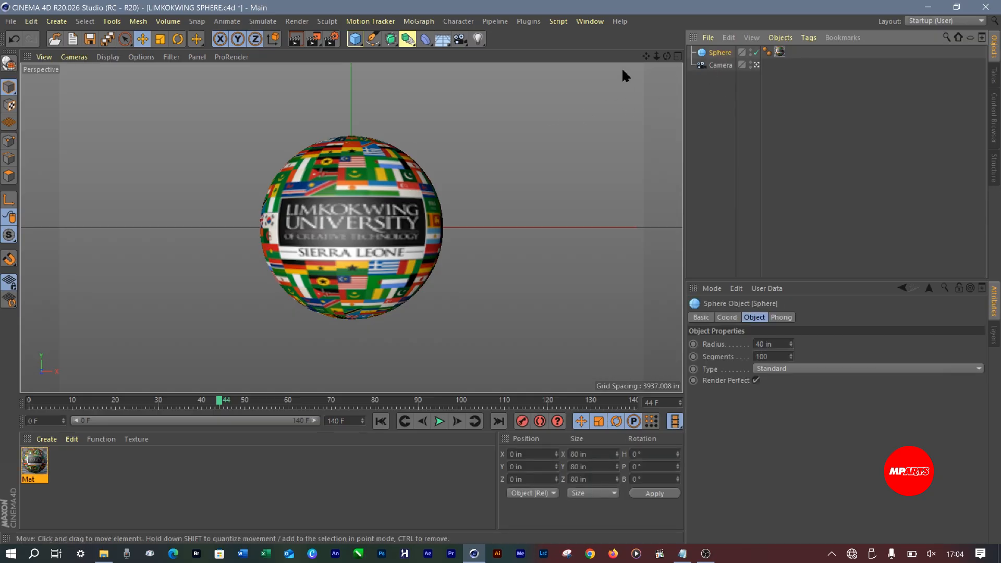
{"action": "left_click", "coordinate": [658, 56]}
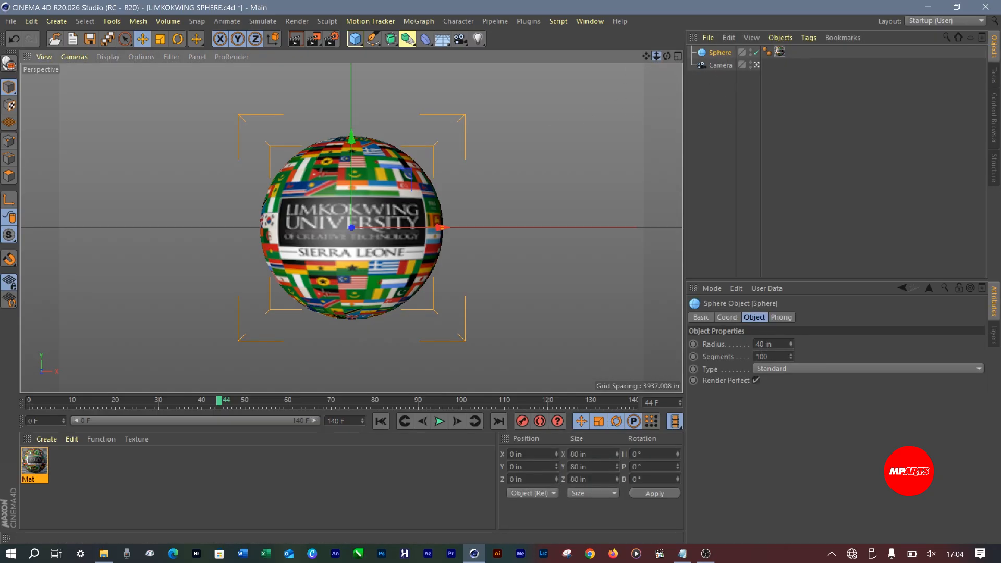
{"action": "left_click_drag", "start_coordinate": [657, 56], "coordinate": [689, 57]}
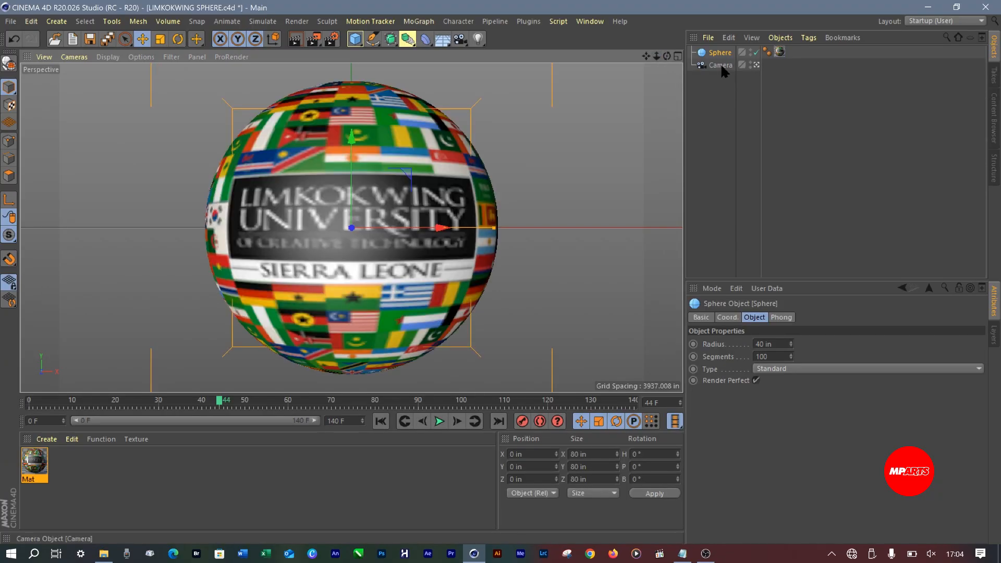
{"action": "left_click", "coordinate": [721, 63]}
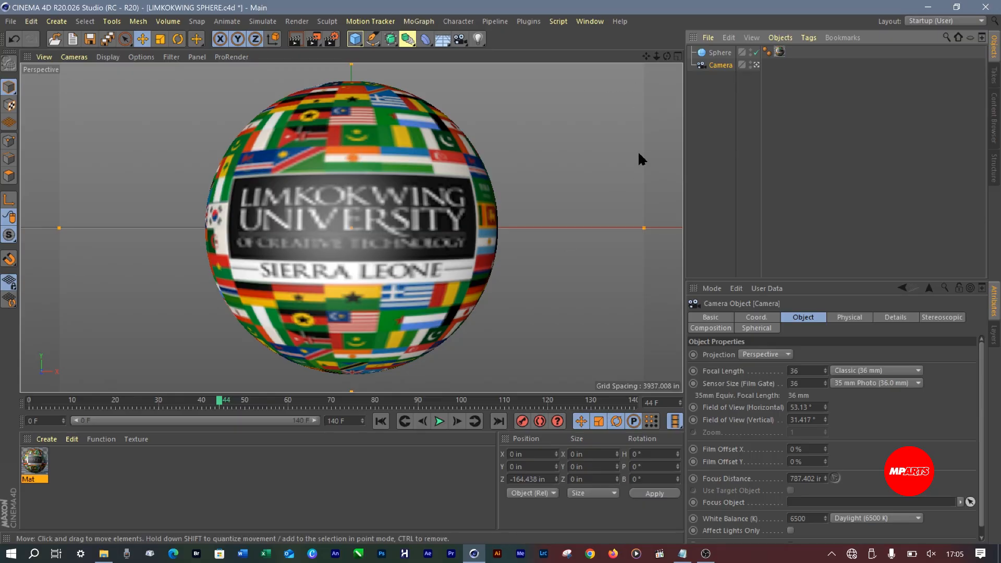
Pull the camera back from the sphere and set its Z position to exactly -200 in
{"action": "left_click", "coordinate": [719, 54]}
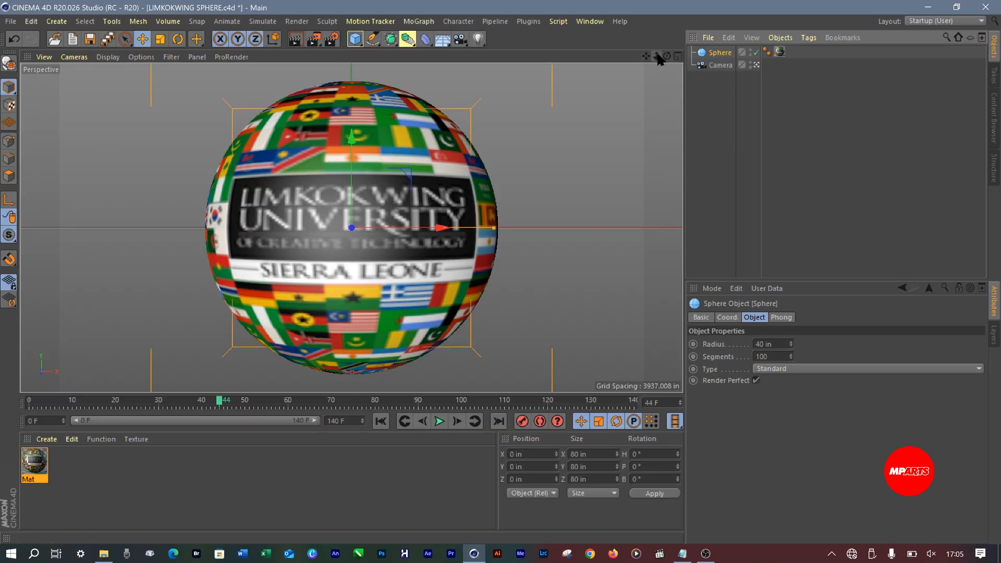
{"action": "left_click_drag", "start_coordinate": [656, 56], "coordinate": [659, 51]}
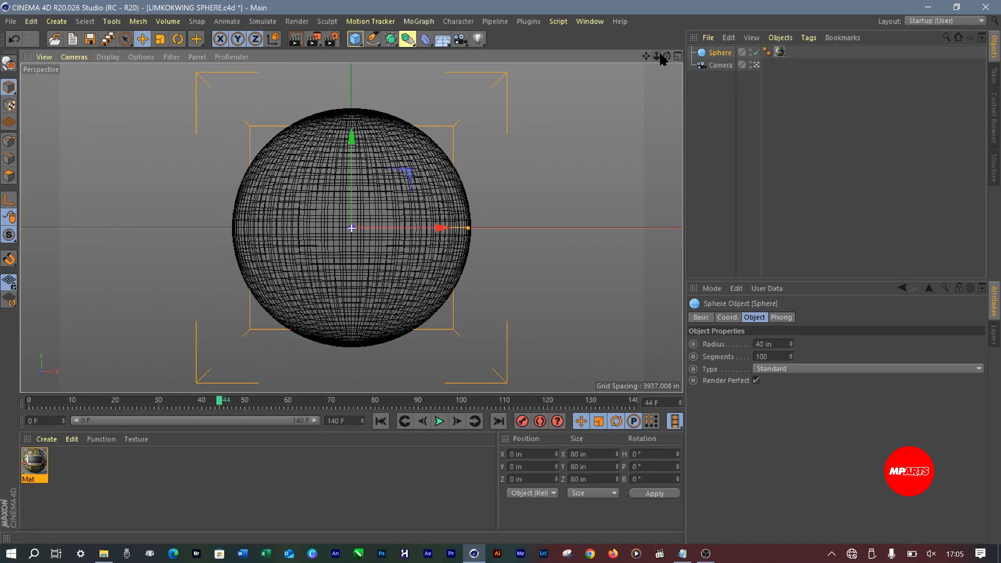
{"action": "left_click", "coordinate": [726, 65]}
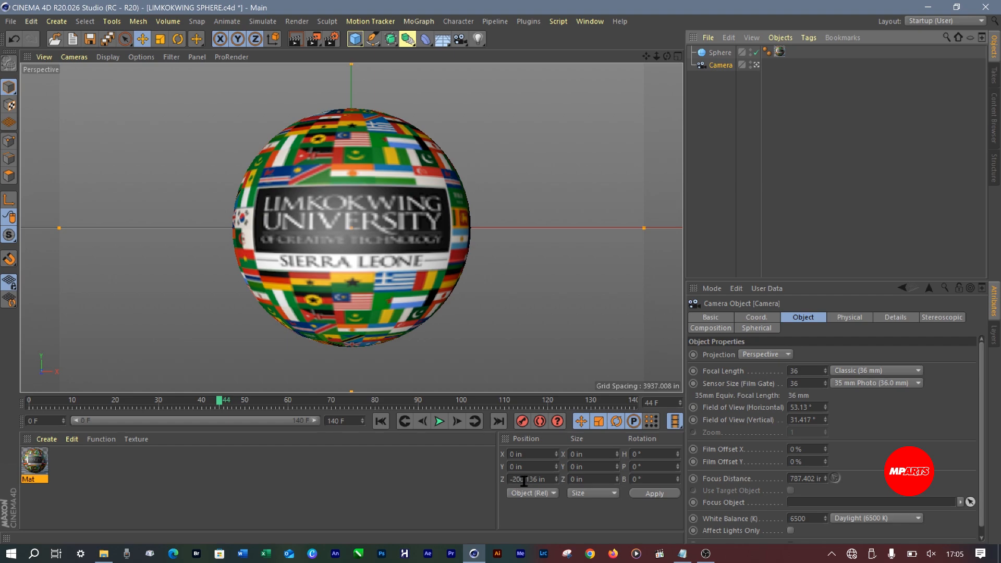
{"action": "left_click_drag", "start_coordinate": [525, 479], "coordinate": [587, 479]}
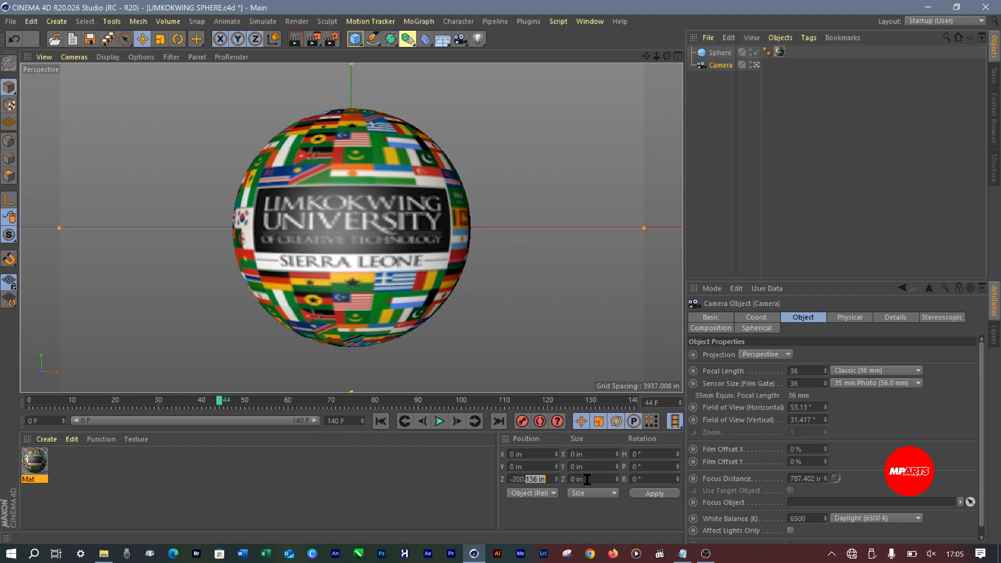
{"action": "key", "text": "BackSpace"}
{"action": "key", "text": "BackSpace"}
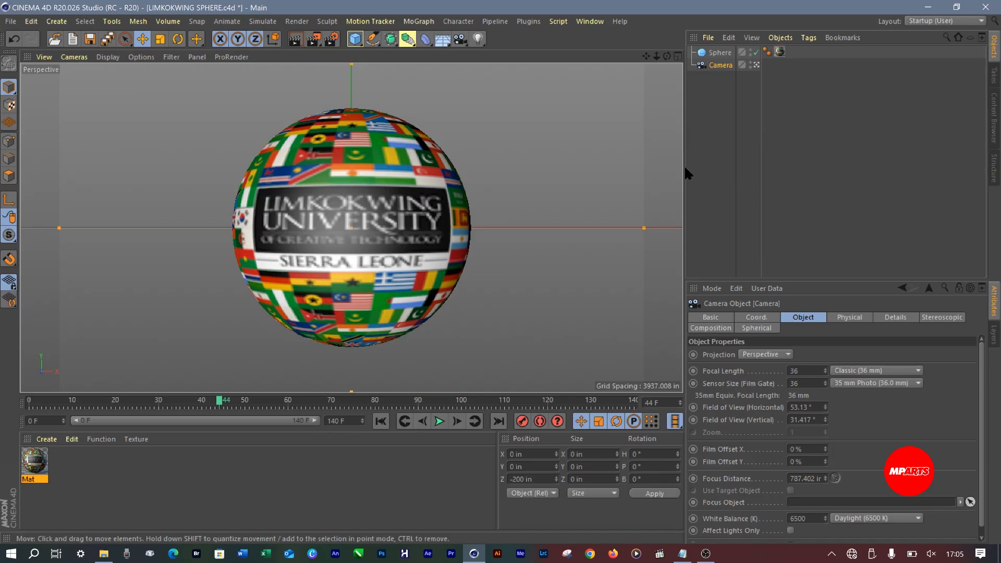
Save the LIMKOKWING SPHERE.c4d project and render the active view
{"action": "left_click", "coordinate": [722, 141]}
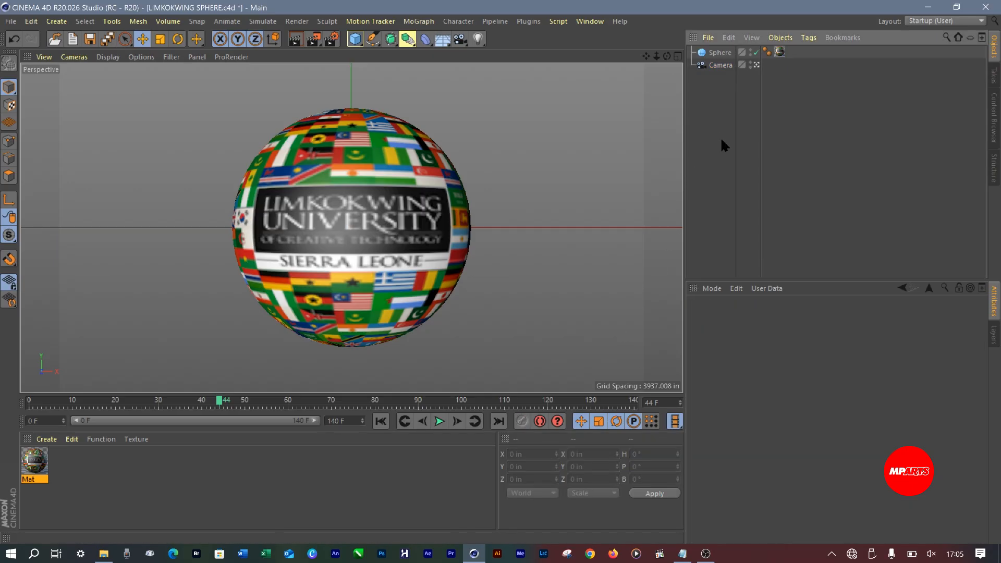
{"action": "key", "text": "ctrl+s"}
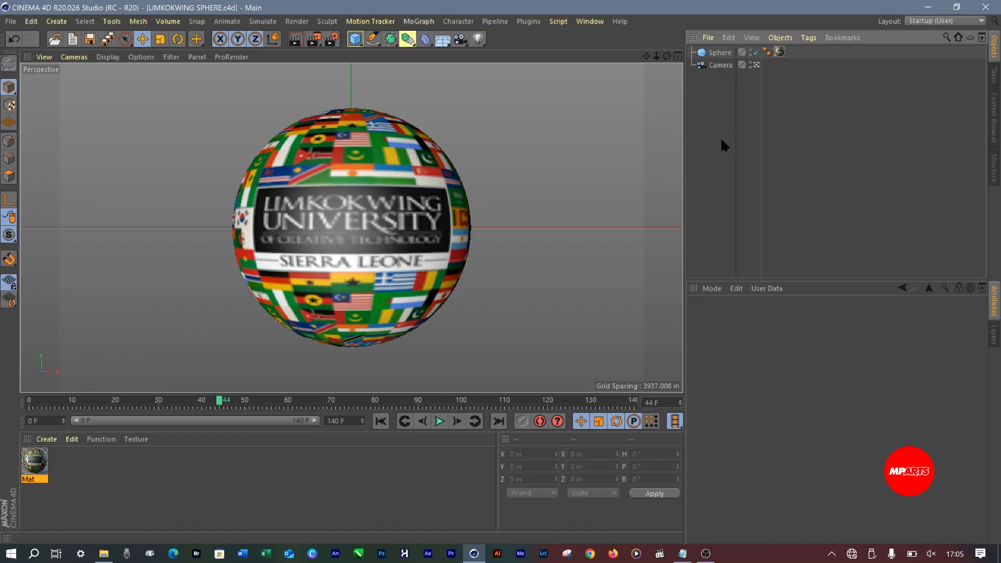
{"action": "left_click", "coordinate": [297, 39]}
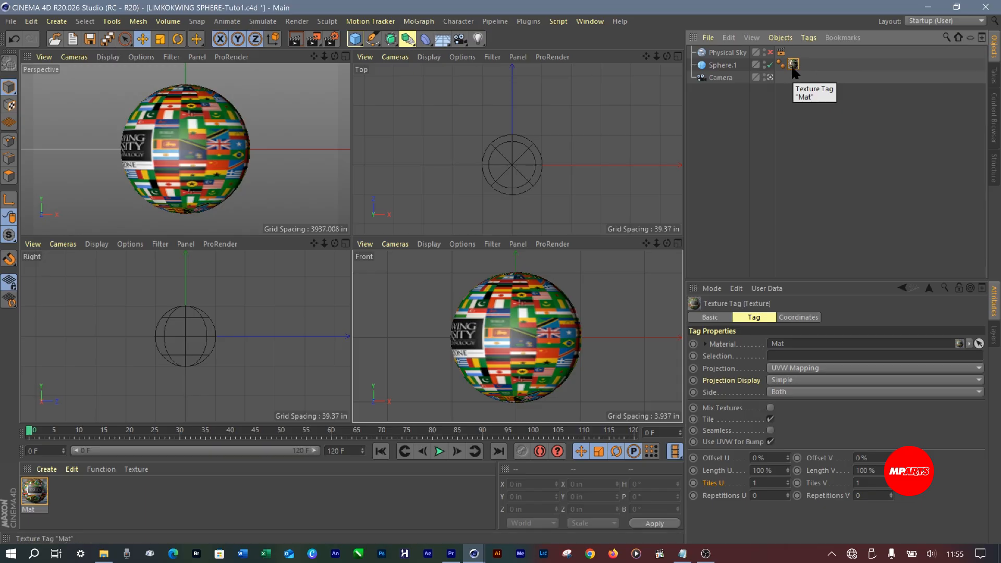
Examine Sphere.1's Mat texture tag, coordinates and Phong tag in LIMKOKWING SPHERE-Tuto1.c4d
{"action": "left_click", "coordinate": [794, 64]}
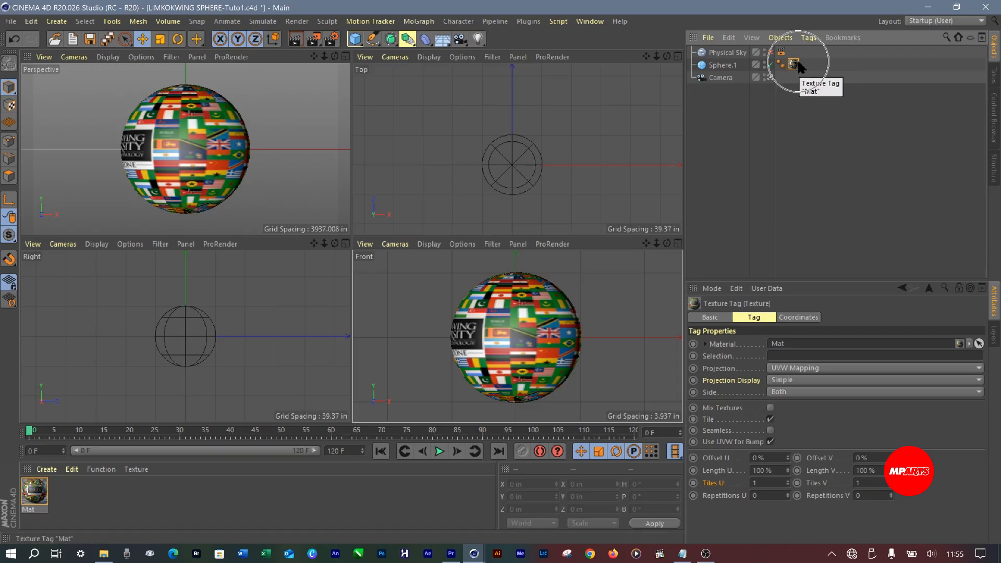
{"action": "left_click", "coordinate": [794, 65]}
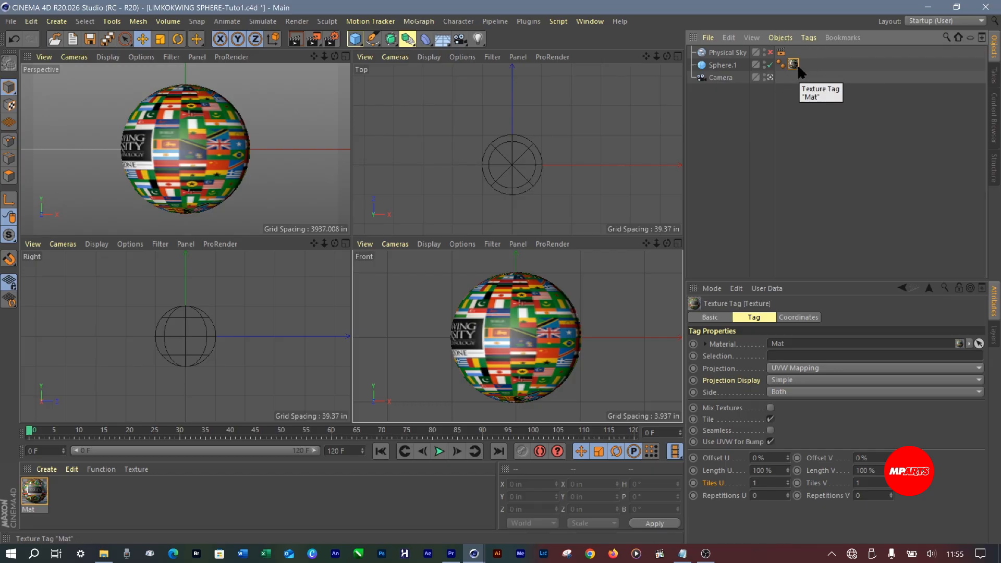
{"action": "left_click", "coordinate": [724, 66]}
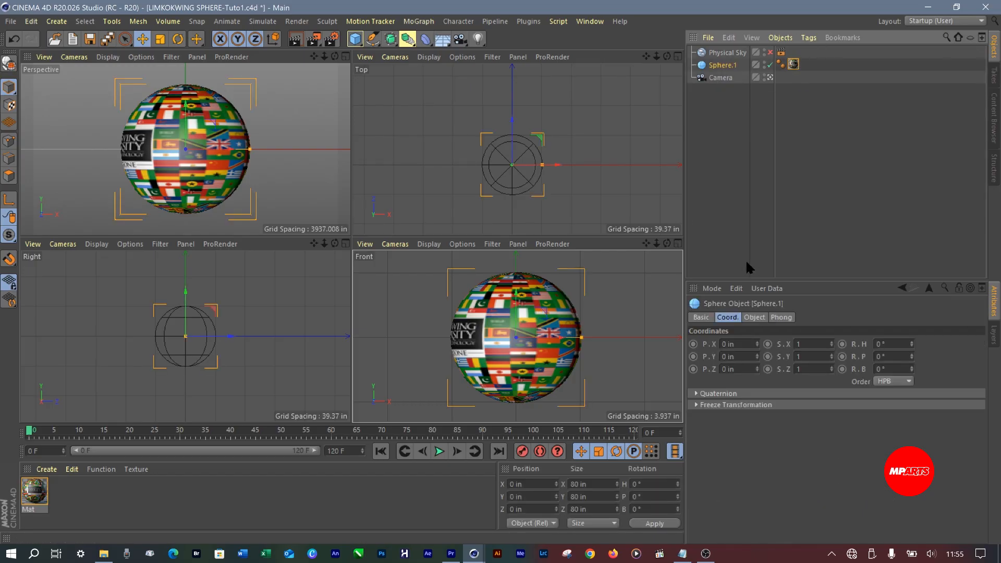
{"action": "left_click", "coordinate": [781, 63]}
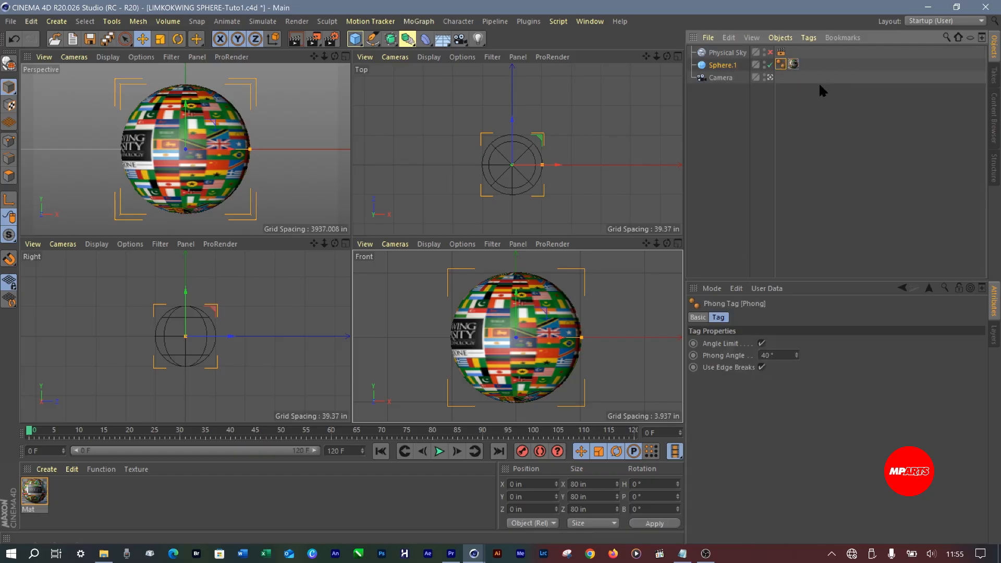
Set Offset U of Sphere.1's Mat texture tag to 24 % so the LIMKOKWING logo faces the front
{"action": "left_click", "coordinate": [794, 64]}
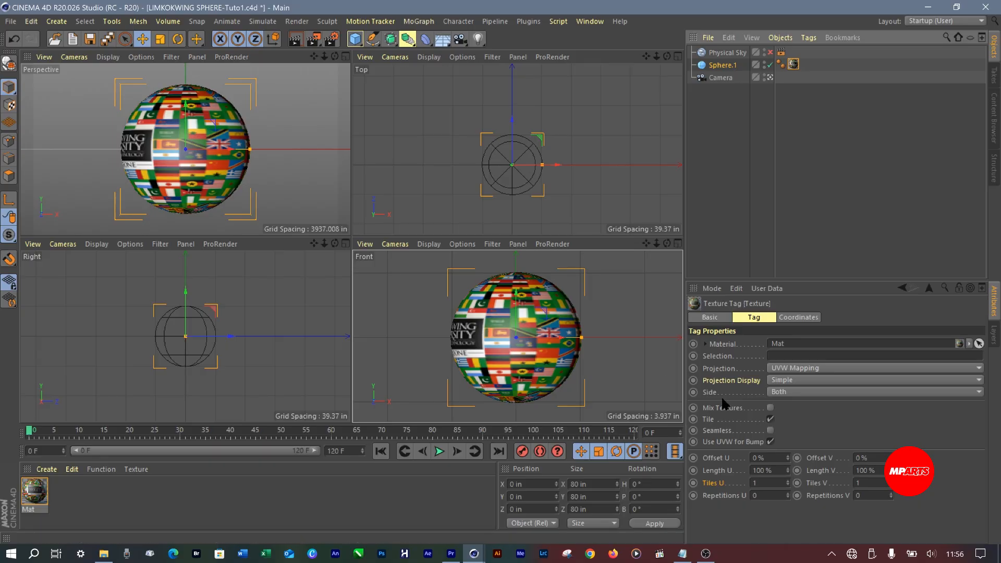
{"action": "left_click", "coordinate": [788, 455]}
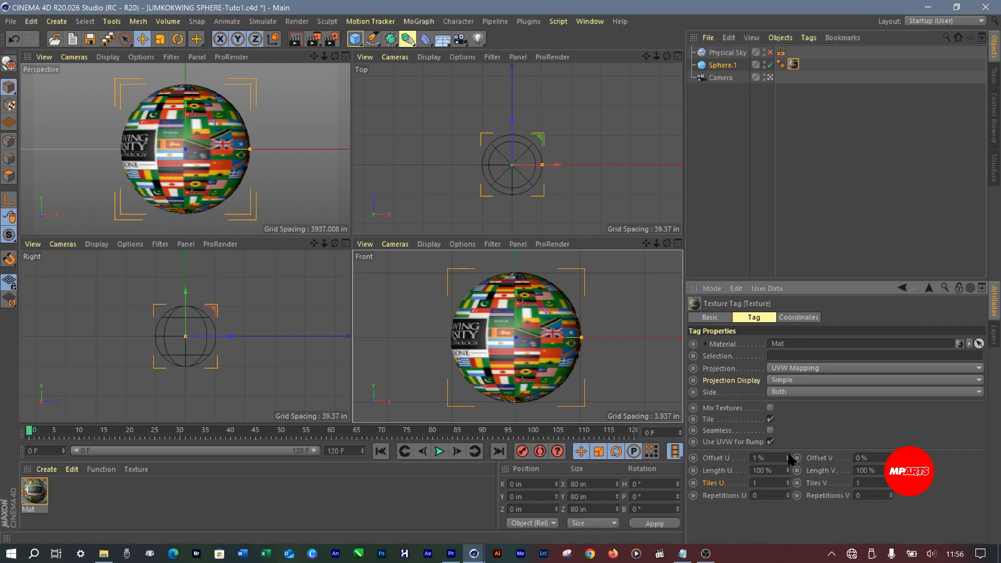
{"action": "left_click", "coordinate": [789, 455]}
{"action": "left_click", "coordinate": [789, 456]}
{"action": "left_click", "coordinate": [788, 456]}
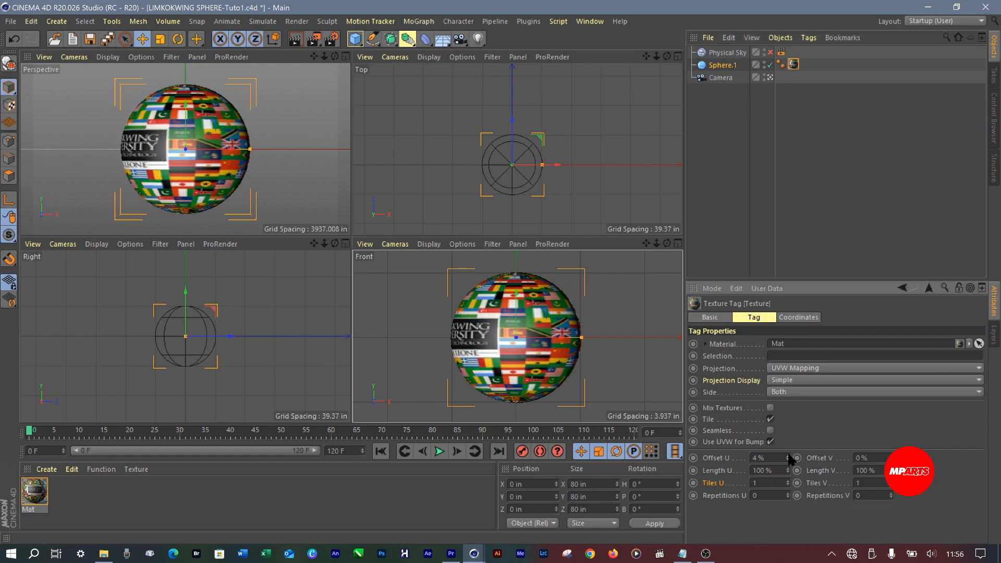
{"action": "left_click", "coordinate": [788, 455]}
{"action": "left_click", "coordinate": [789, 456]}
{"action": "left_click", "coordinate": [789, 455]}
{"action": "left_click", "coordinate": [789, 455]}
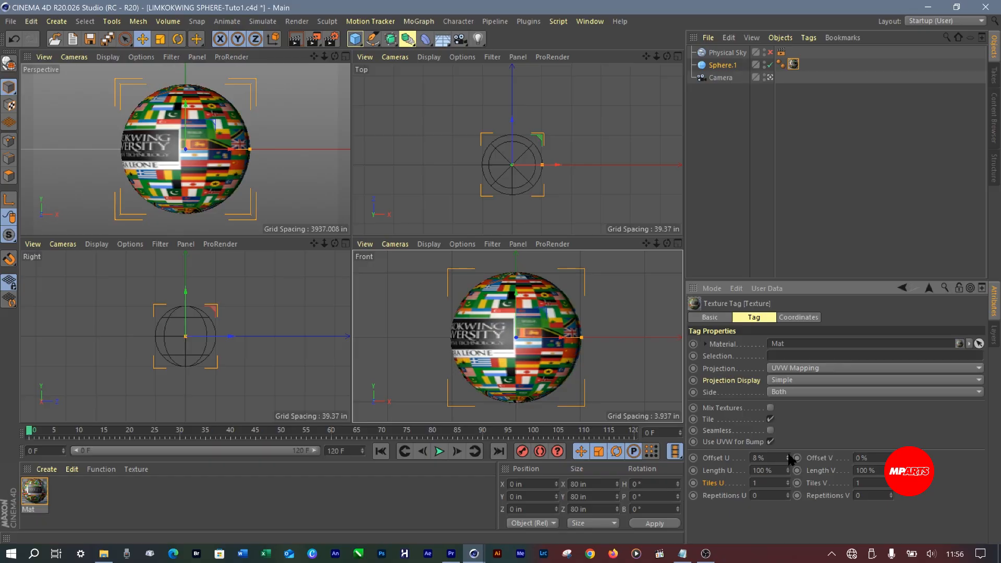
{"action": "left_click", "coordinate": [789, 456]}
{"action": "left_click", "coordinate": [788, 455]}
{"action": "left_click", "coordinate": [788, 455]}
{"action": "left_click", "coordinate": [788, 456]}
{"action": "left_click", "coordinate": [789, 455]}
{"action": "left_click", "coordinate": [788, 456]}
{"action": "left_click", "coordinate": [788, 456]}
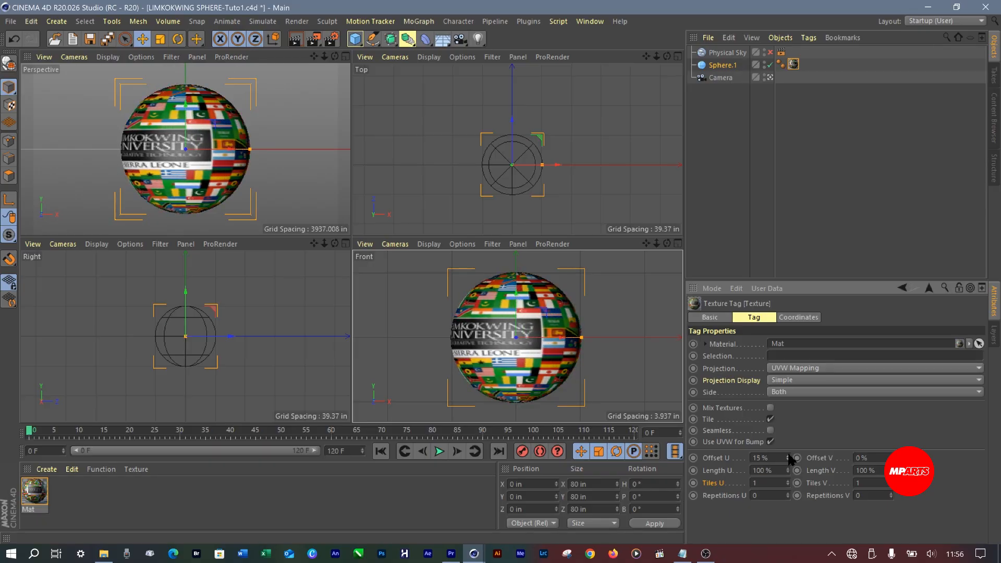
{"action": "left_click", "coordinate": [788, 455]}
{"action": "left_click", "coordinate": [788, 456]}
{"action": "left_click", "coordinate": [788, 456]}
{"action": "left_click", "coordinate": [788, 456]}
{"action": "left_click", "coordinate": [789, 456]}
{"action": "left_click", "coordinate": [788, 456]}
{"action": "left_click", "coordinate": [789, 456]}
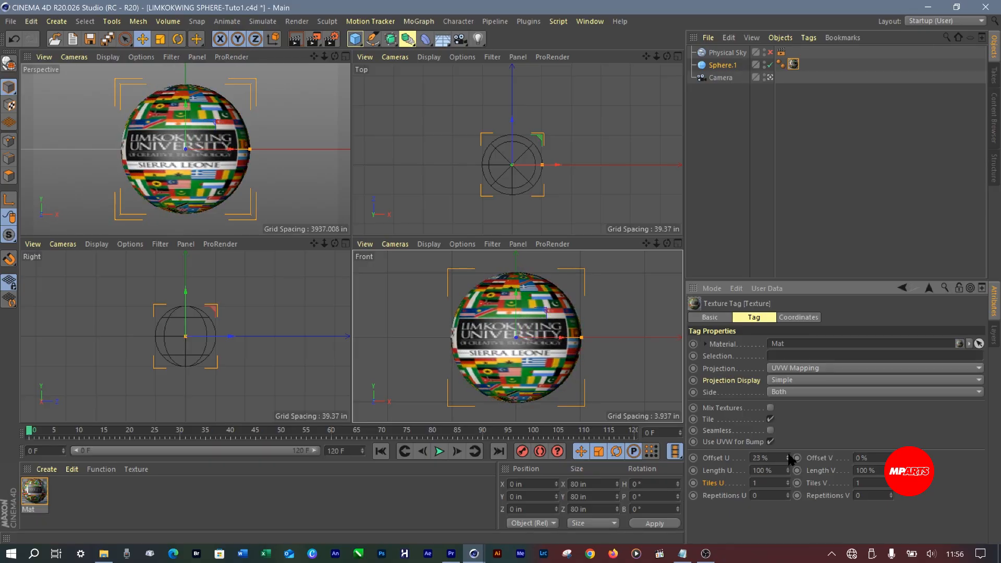
{"action": "left_click", "coordinate": [789, 456]}
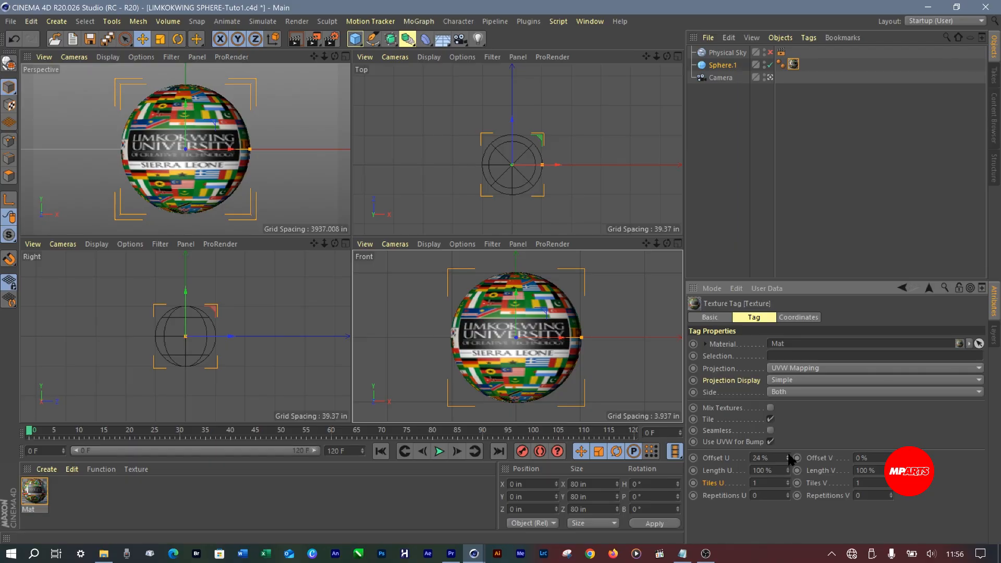
{"action": "left_click", "coordinate": [788, 455]}
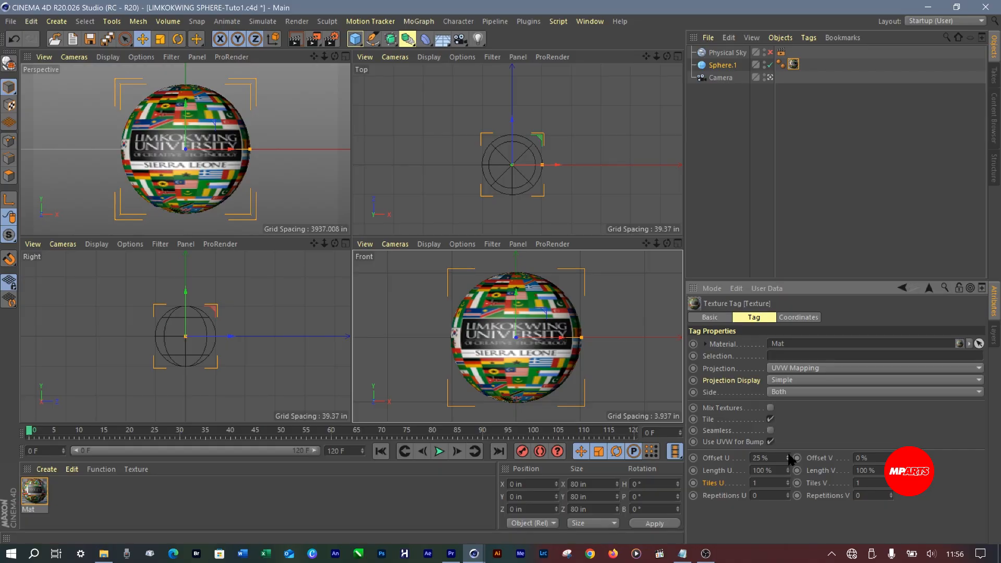
{"action": "left_click", "coordinate": [788, 461]}
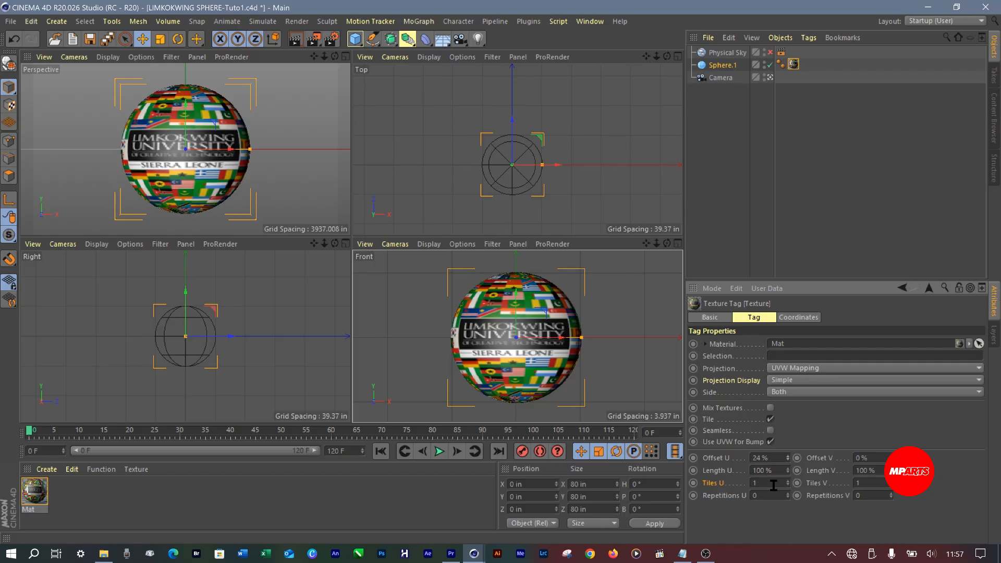
Set the texture tag's Tiles U to 1.42 and re-centre the logo with an Offset U of 39 %
{"action": "left_click_drag", "start_coordinate": [792, 485], "coordinate": [791, 484]}
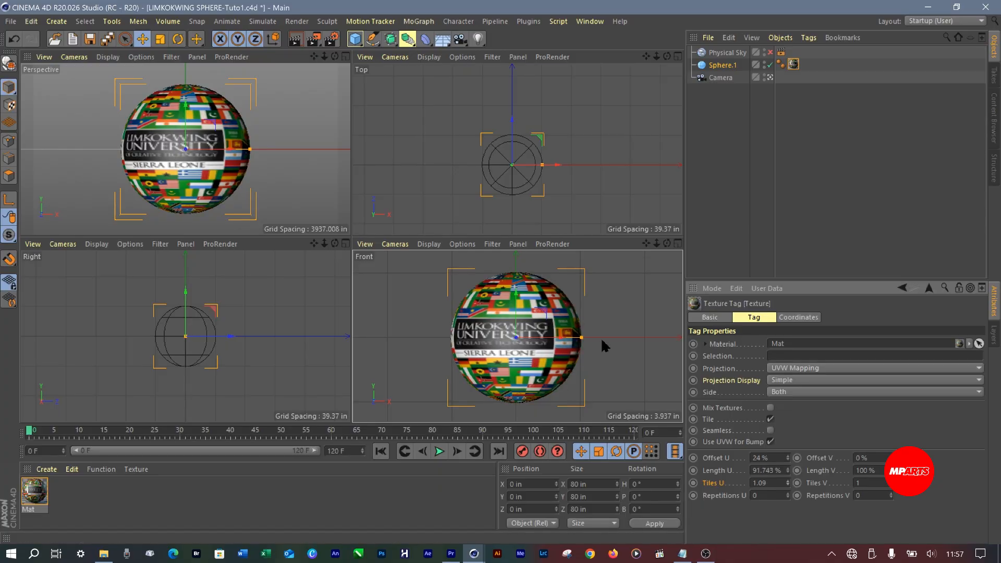
{"action": "left_click_drag", "start_coordinate": [791, 487], "coordinate": [791, 487]}
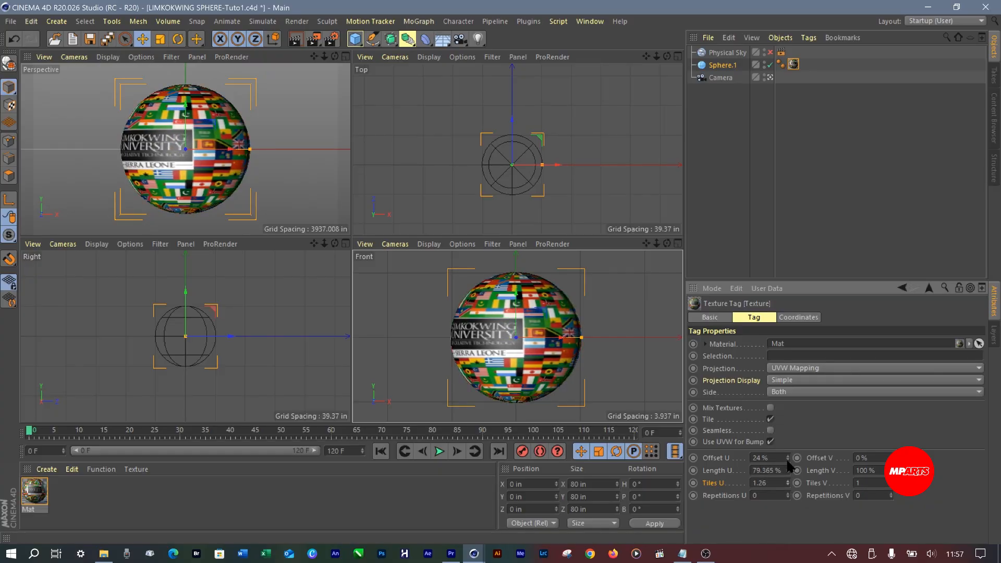
{"action": "left_click", "coordinate": [788, 459]}
{"action": "left_click_drag", "start_coordinate": [789, 459], "coordinate": [791, 459]}
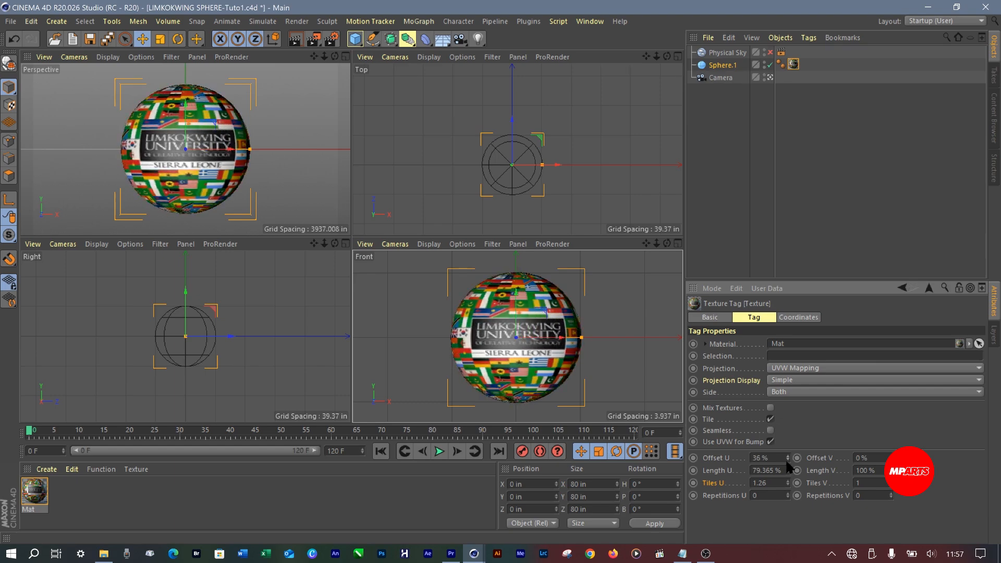
{"action": "left_click", "coordinate": [788, 462]}
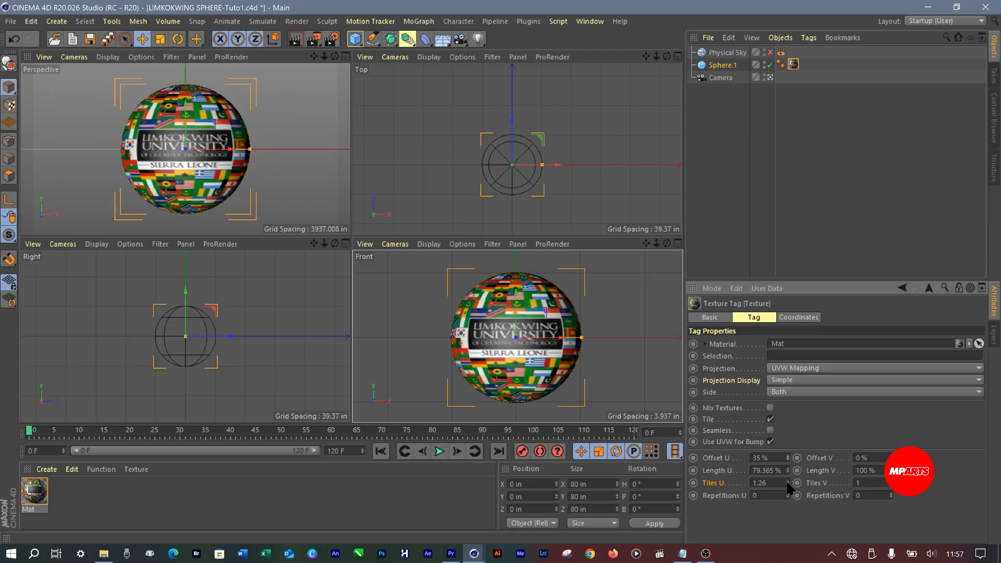
{"action": "left_click_drag", "start_coordinate": [788, 483], "coordinate": [790, 484]}
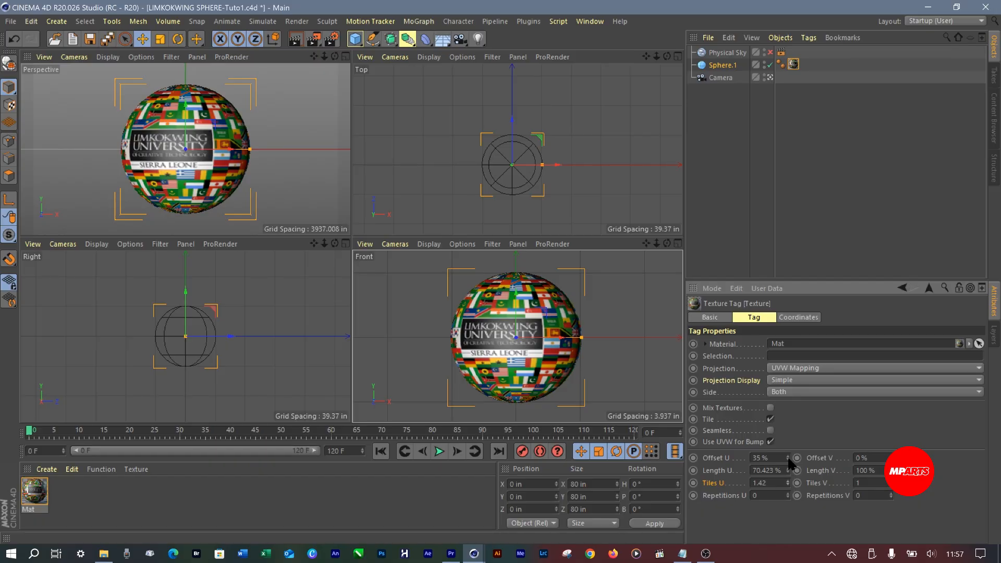
{"action": "left_click_drag", "start_coordinate": [789, 459], "coordinate": [789, 455]}
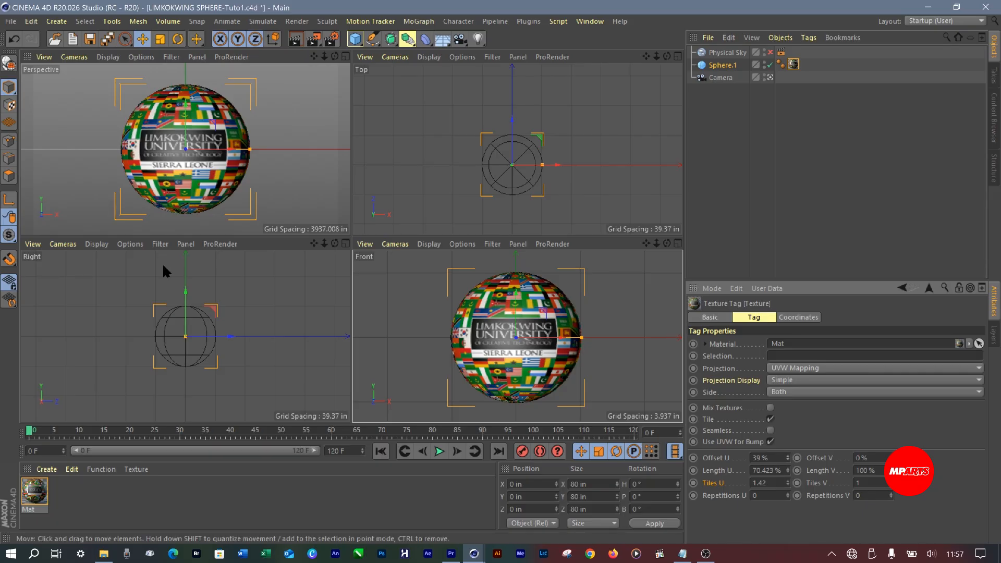
Change the Right viewport to the Back view and enlarge the sphere in it
{"action": "left_click", "coordinate": [34, 246]}
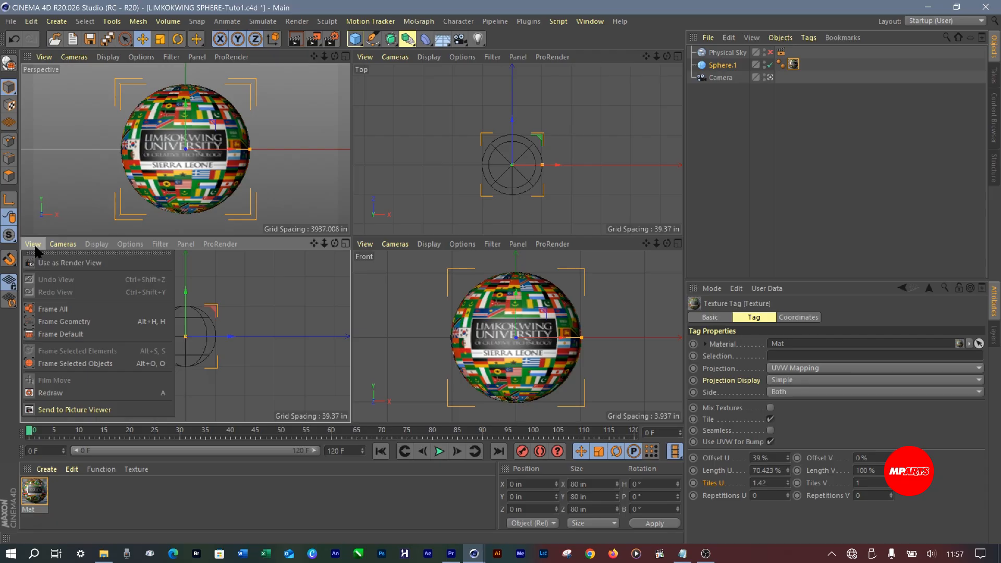
{"action": "mouse_move", "coordinate": [55, 250]}
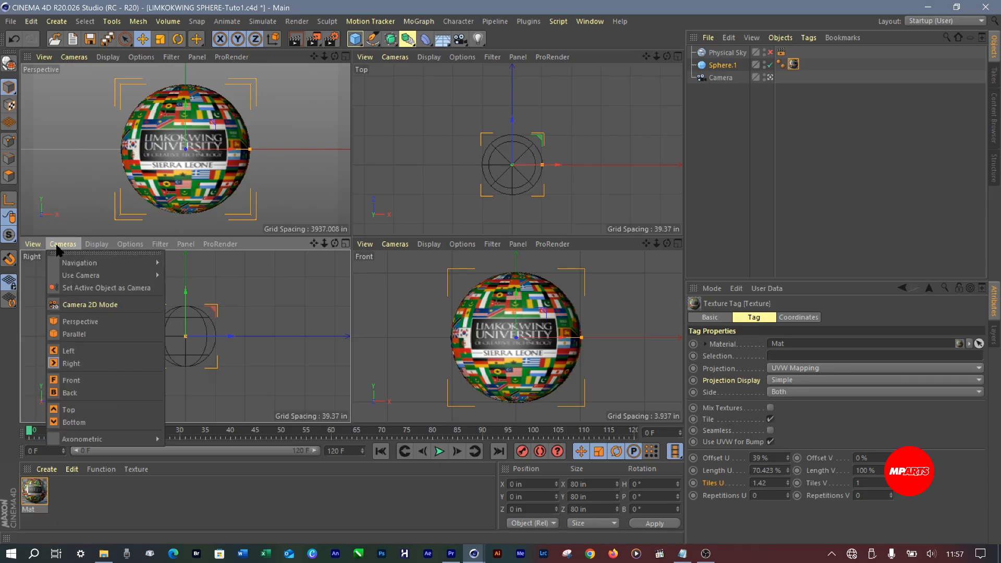
{"action": "left_click", "coordinate": [68, 394]}
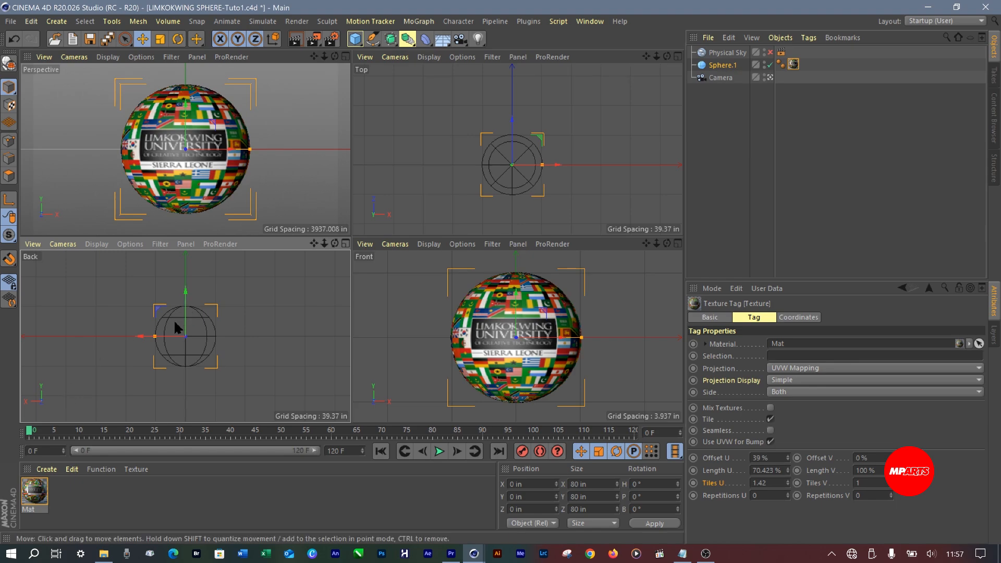
{"action": "mouse_move", "coordinate": [323, 244]}
{"action": "left_mouse_down"}
{"action": "mouse_move", "coordinate": [349, 243]}
{"action": "mouse_move", "coordinate": [335, 243]}
{"action": "left_mouse_up"}
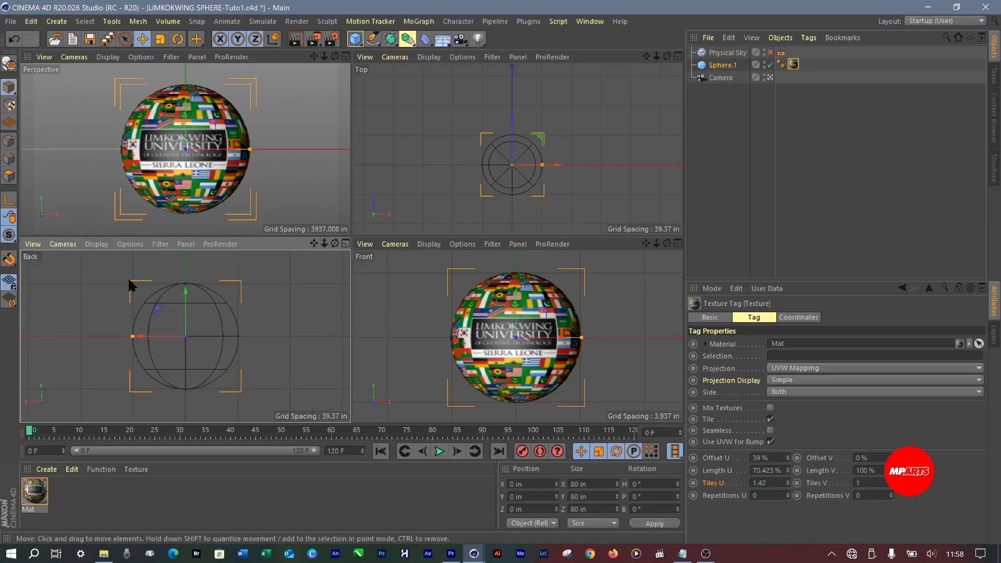
Display the Back view in Quick Shading and lower the texture tag's Tiles U to 1.34
{"action": "left_click", "coordinate": [96, 244]}
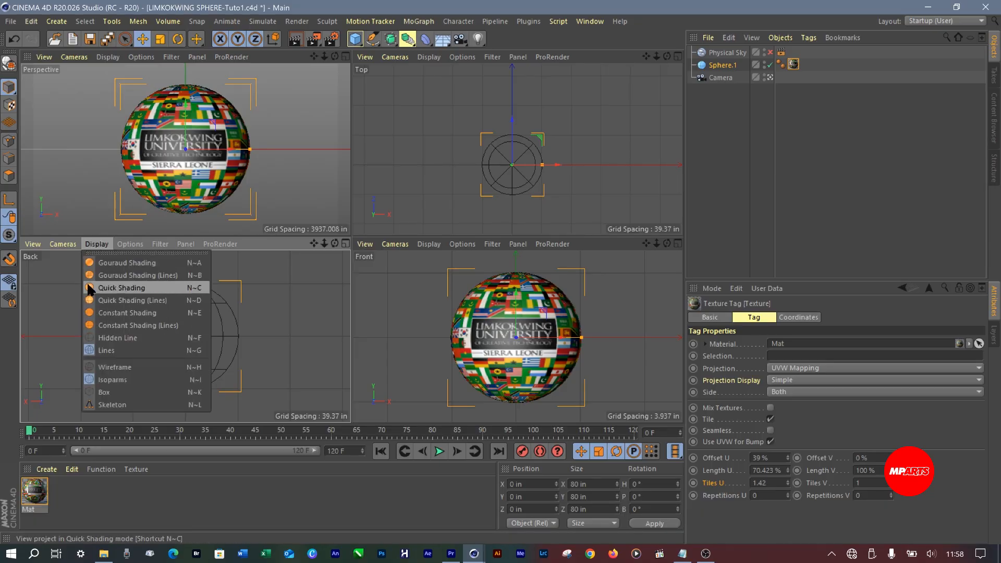
{"action": "left_click", "coordinate": [127, 289]}
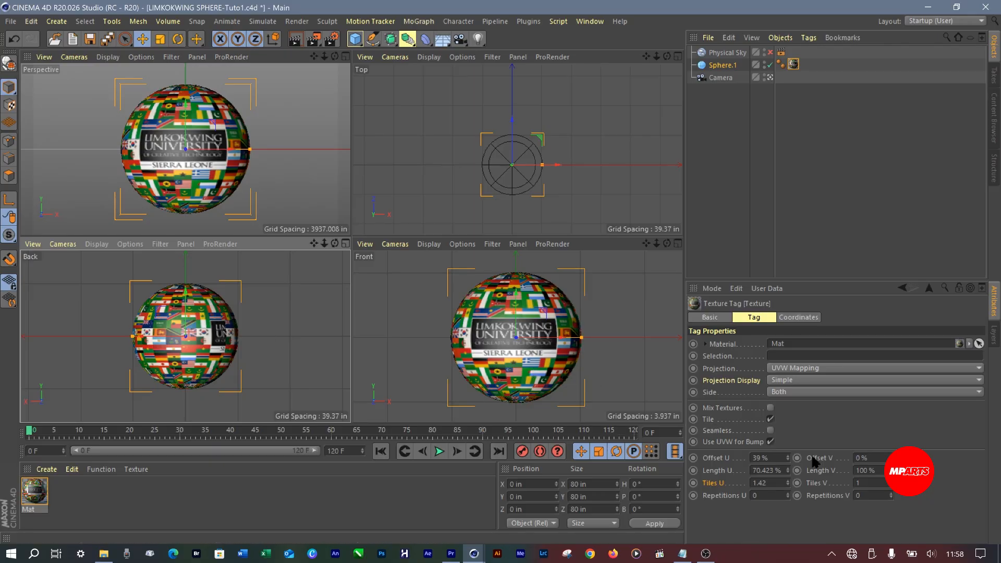
{"action": "left_click", "coordinate": [788, 484]}
{"action": "left_click", "coordinate": [788, 485]}
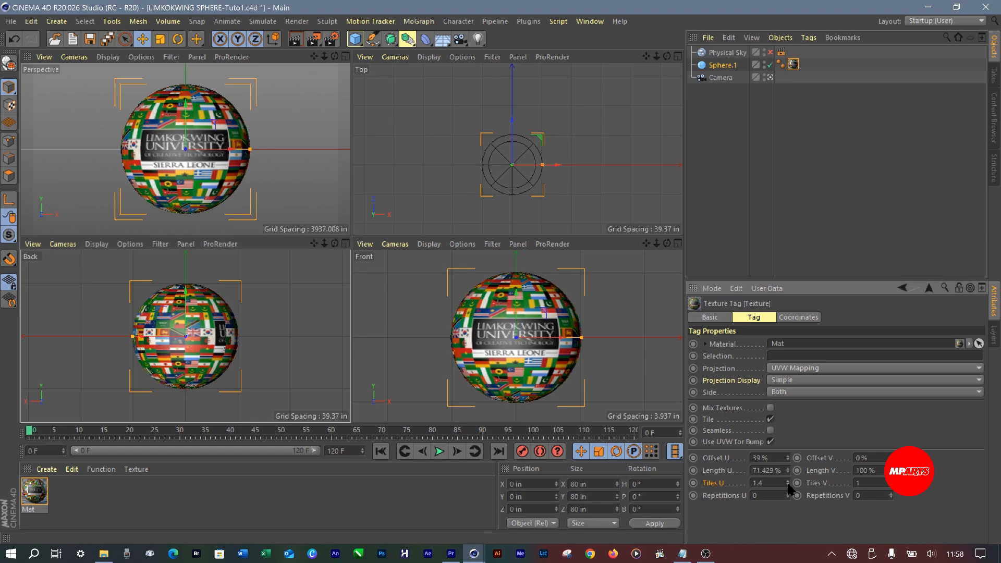
{"action": "left_click", "coordinate": [788, 485]}
{"action": "left_click", "coordinate": [788, 485]}
{"action": "left_click", "coordinate": [788, 484]}
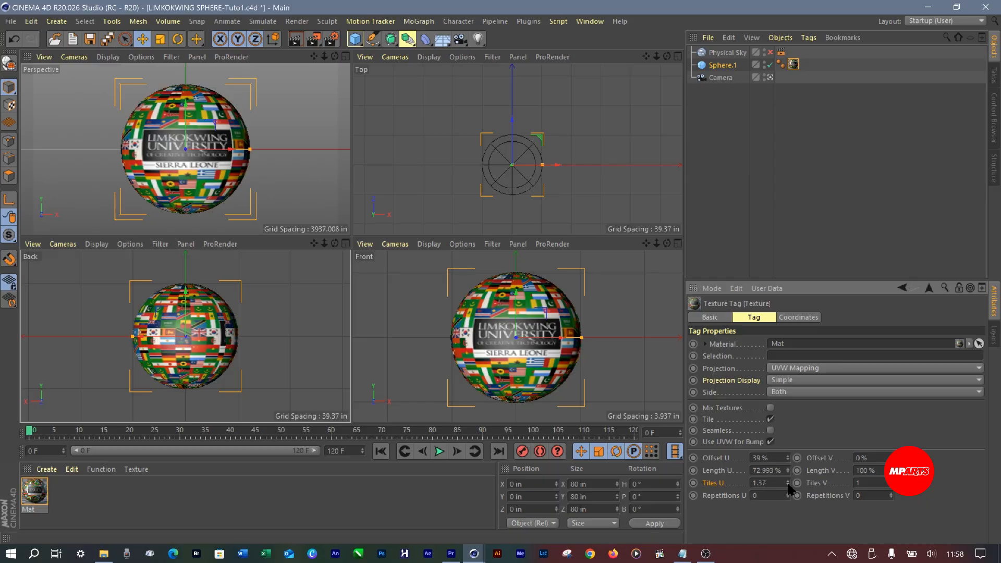
{"action": "left_click", "coordinate": [788, 485]}
{"action": "left_click", "coordinate": [789, 485]}
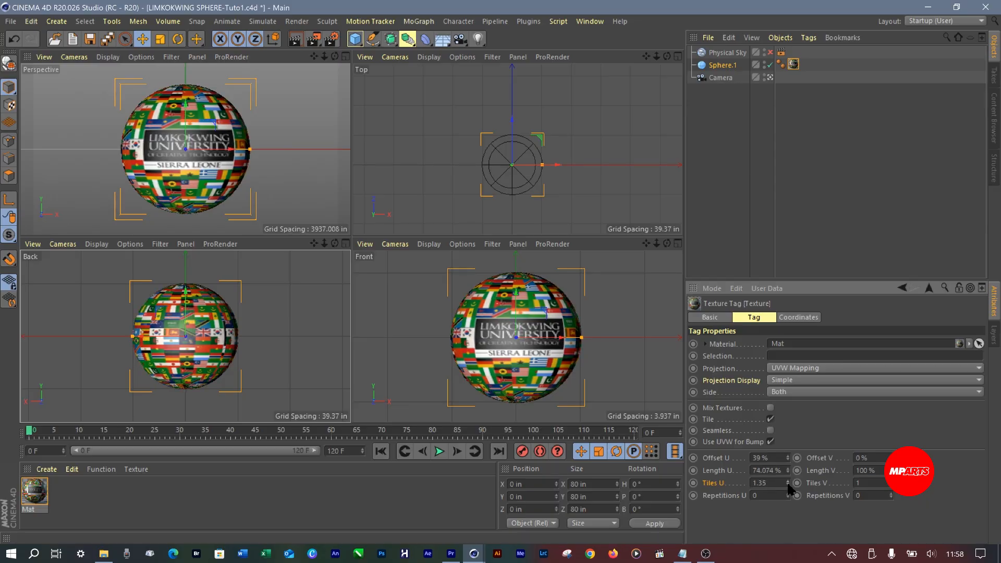
{"action": "left_click", "coordinate": [788, 485]}
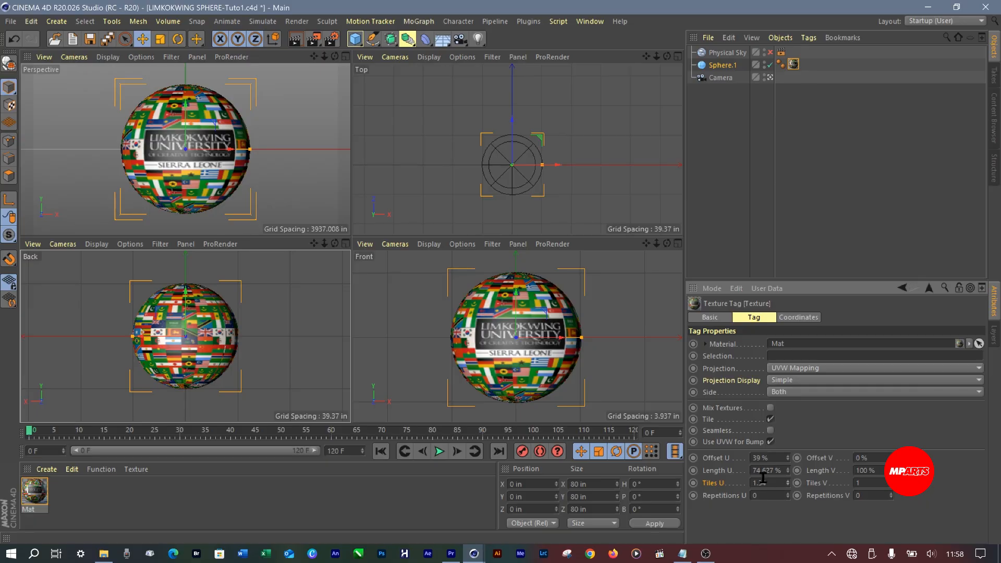
Set the texture tag's Offset U to 38 % and its Length U to 75 %
{"action": "left_click", "coordinate": [788, 460]}
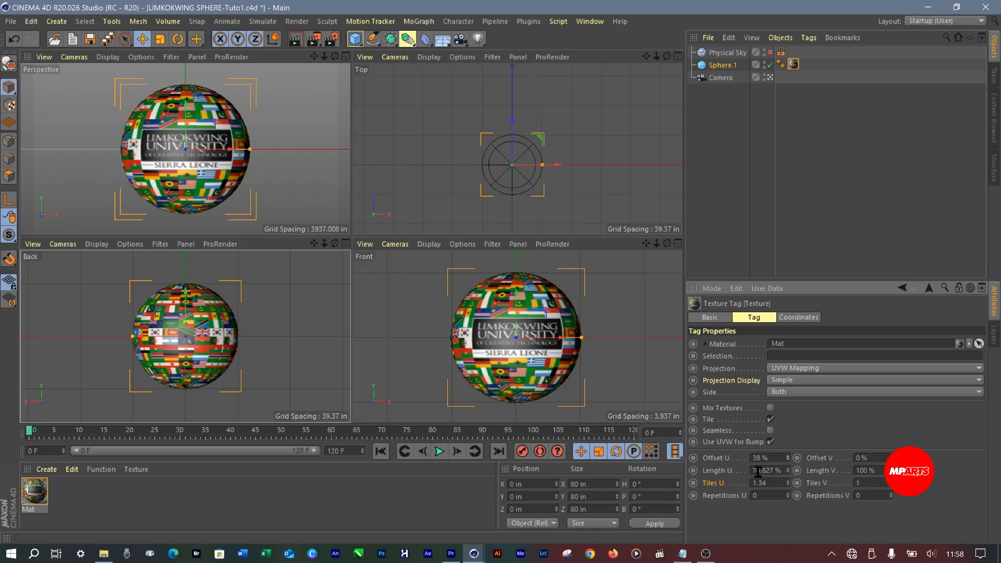
{"action": "left_click_drag", "start_coordinate": [757, 472], "coordinate": [792, 473]}
{"action": "type", "text": "5"}
{"action": "key", "text": "Return"}
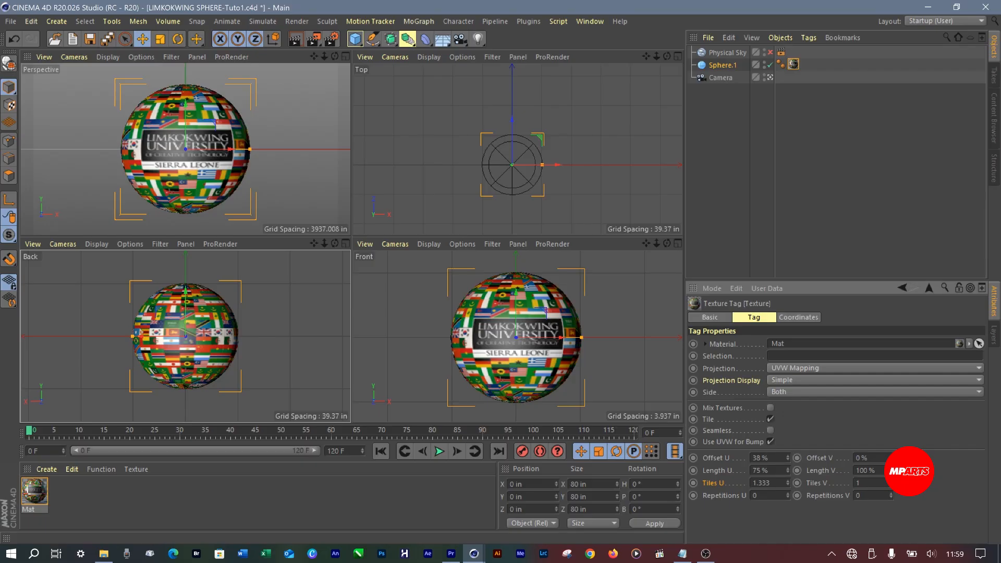
Save the LIMKOKWING SPHERE-Tuto1.c4d project
{"action": "left_click", "coordinate": [89, 43]}
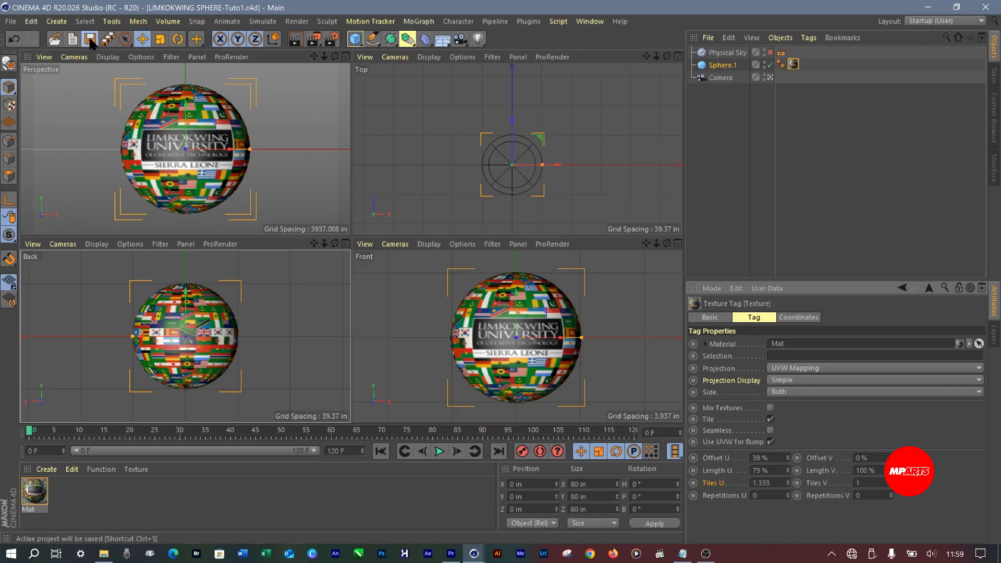
{"action": "left_click", "coordinate": [89, 43]}
{"action": "left_click", "coordinate": [89, 43]}
{"action": "left_click", "coordinate": [366, 57]}
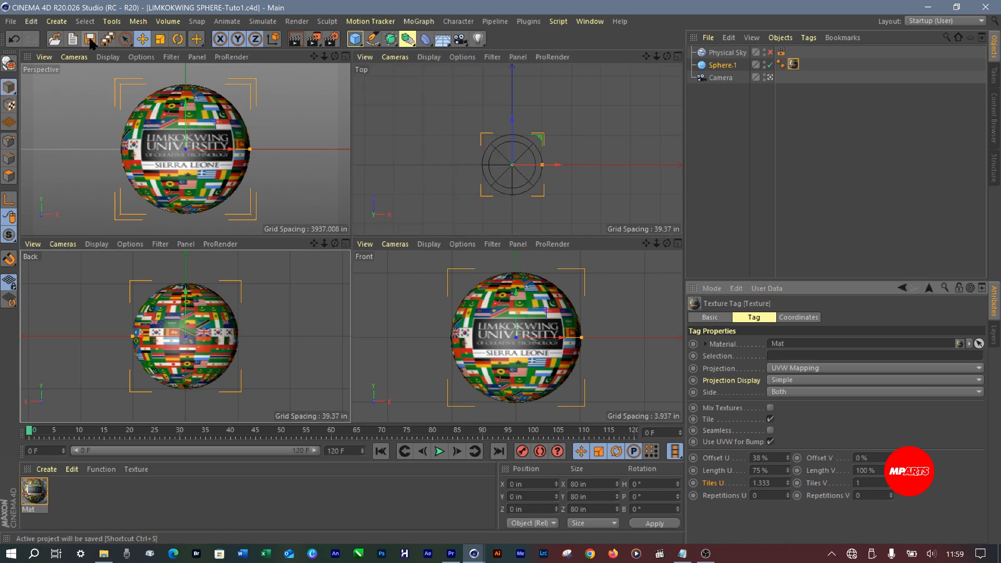
{"action": "left_click", "coordinate": [91, 39]}
{"action": "left_click", "coordinate": [90, 40]}
{"action": "left_click", "coordinate": [90, 39]}
{"action": "left_click", "coordinate": [10, 22]}
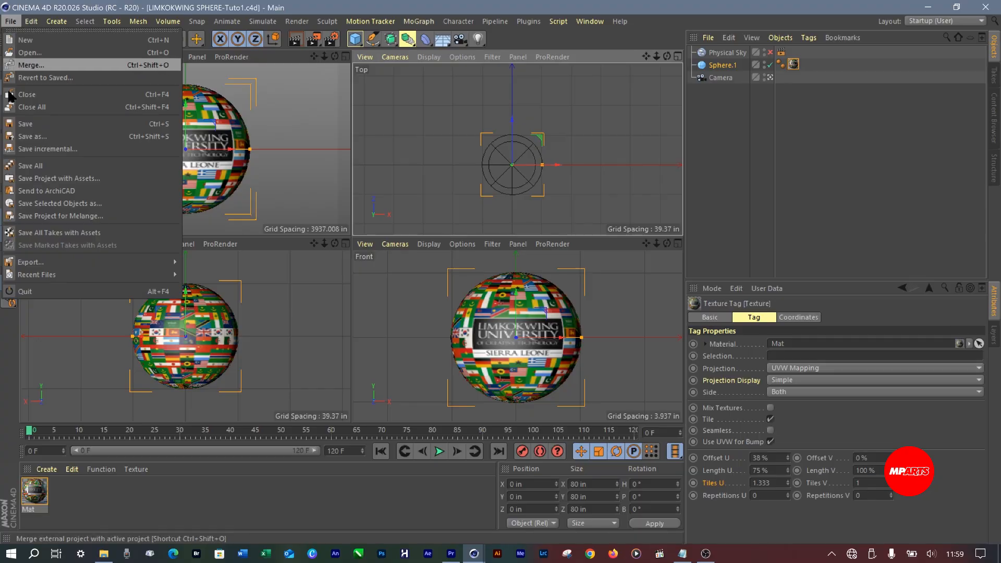
{"action": "left_click", "coordinate": [28, 126]}
Scrub the timeline to frame 54 and back to frame 0, and maximize the Perspective view
{"action": "left_click_drag", "start_coordinate": [30, 431], "coordinate": [301, 431]}
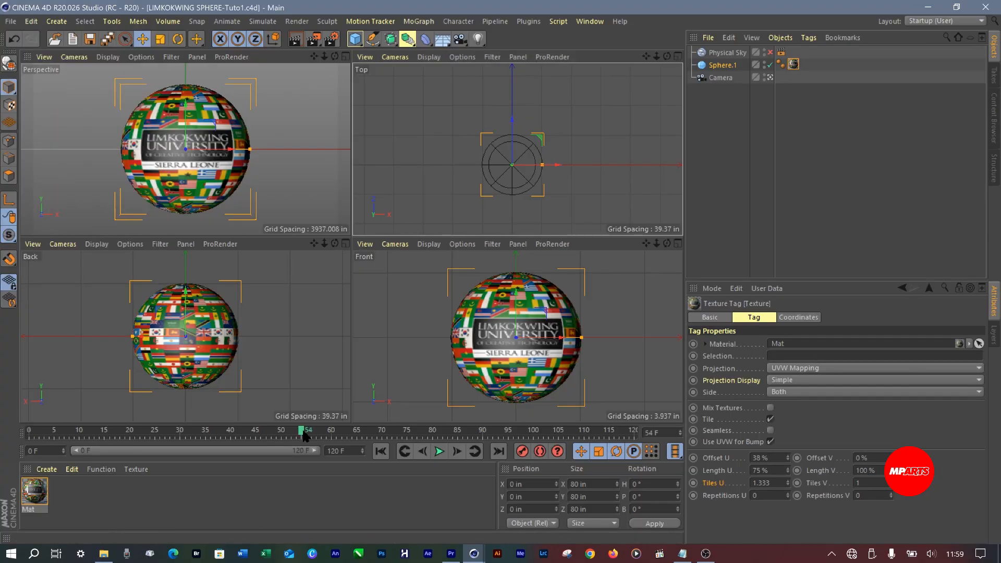
{"action": "left_click", "coordinate": [50, 431]}
{"action": "left_click_drag", "start_coordinate": [48, 428], "coordinate": [20, 433]}
{"action": "left_click", "coordinate": [346, 56]}
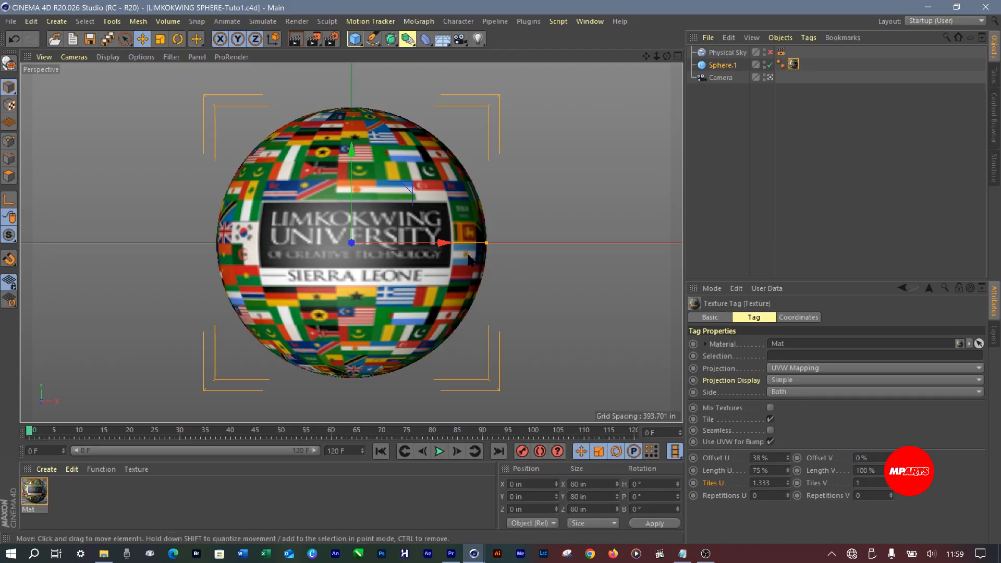
{"action": "left_click", "coordinate": [721, 78]}
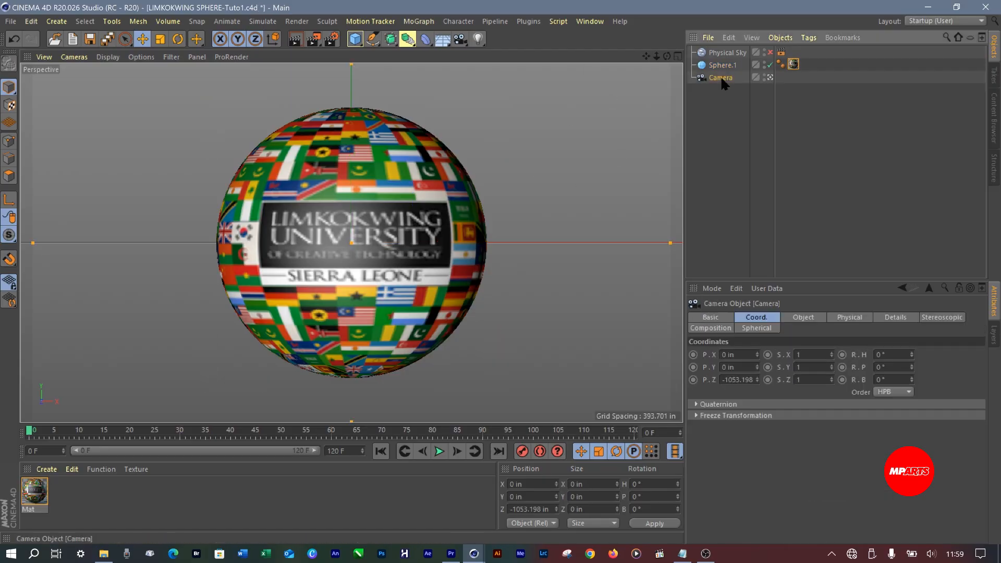
{"action": "left_click", "coordinate": [722, 107]}
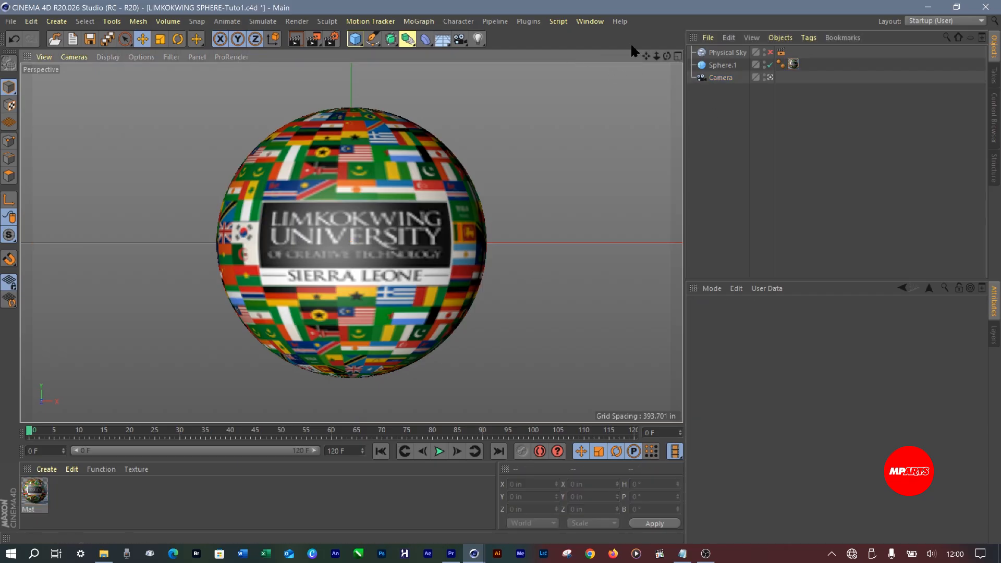
Set Offset U of Sphere.1's Mat texture tag to 37 % and save the project
{"action": "left_click", "coordinate": [354, 214]}
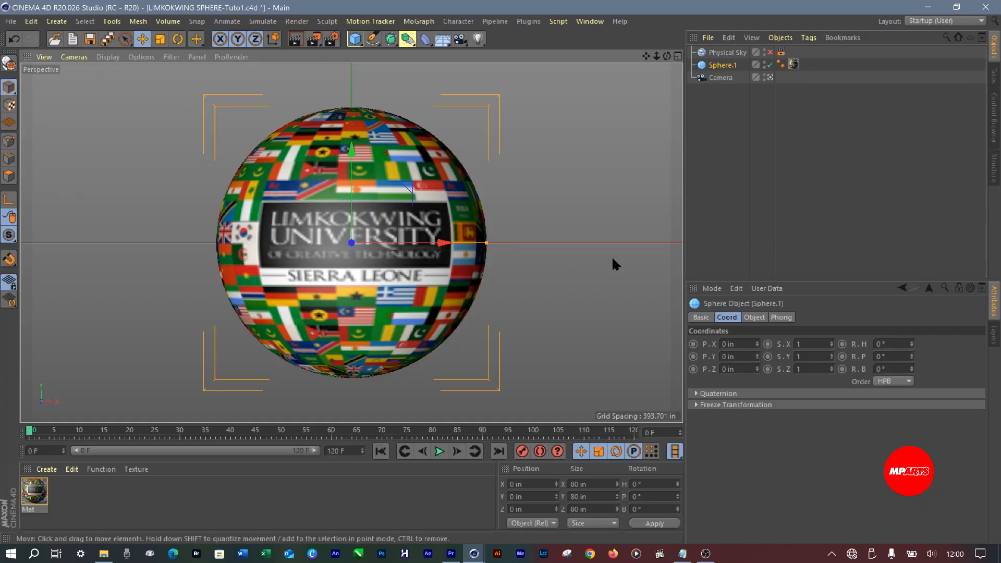
{"action": "left_click", "coordinate": [794, 63]}
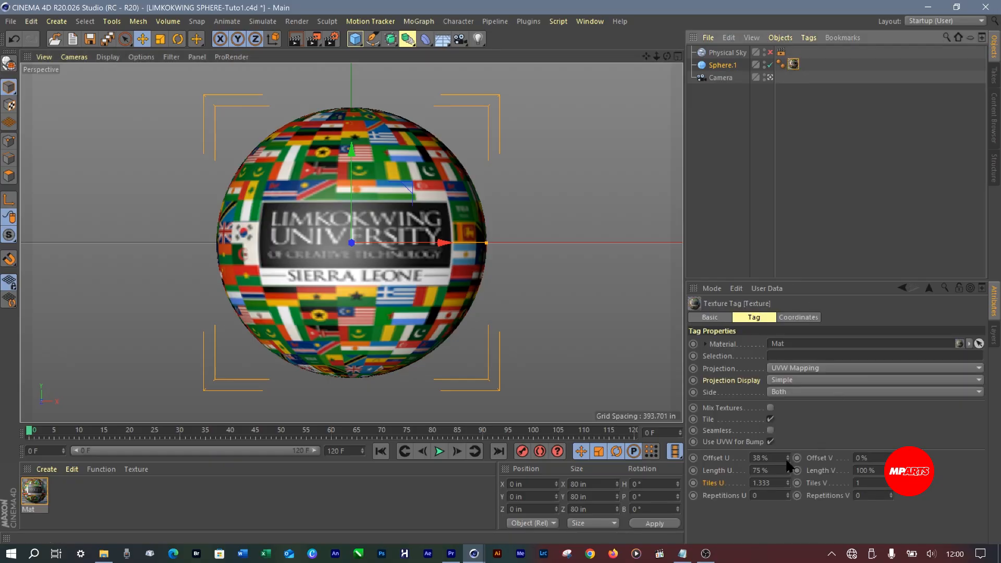
{"action": "left_click", "coordinate": [788, 461]}
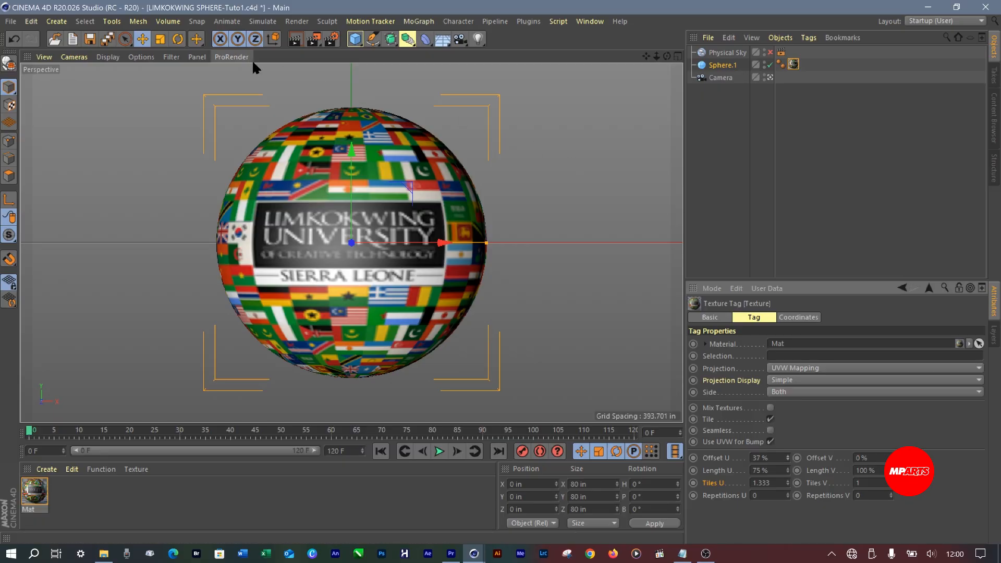
{"action": "left_click", "coordinate": [89, 40]}
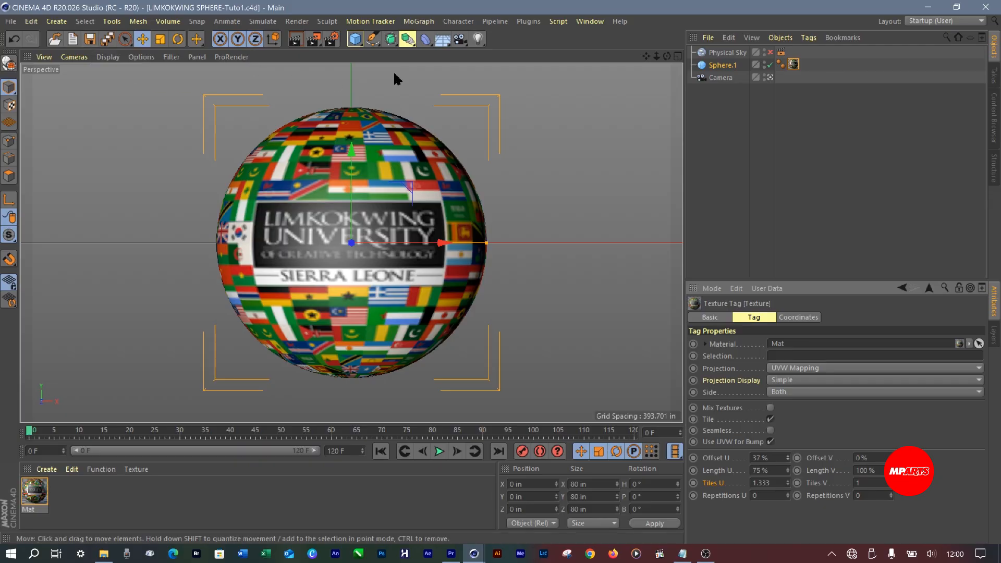
Select Sphere.1 to show its coordinates and save the project
{"action": "left_click", "coordinate": [740, 116]}
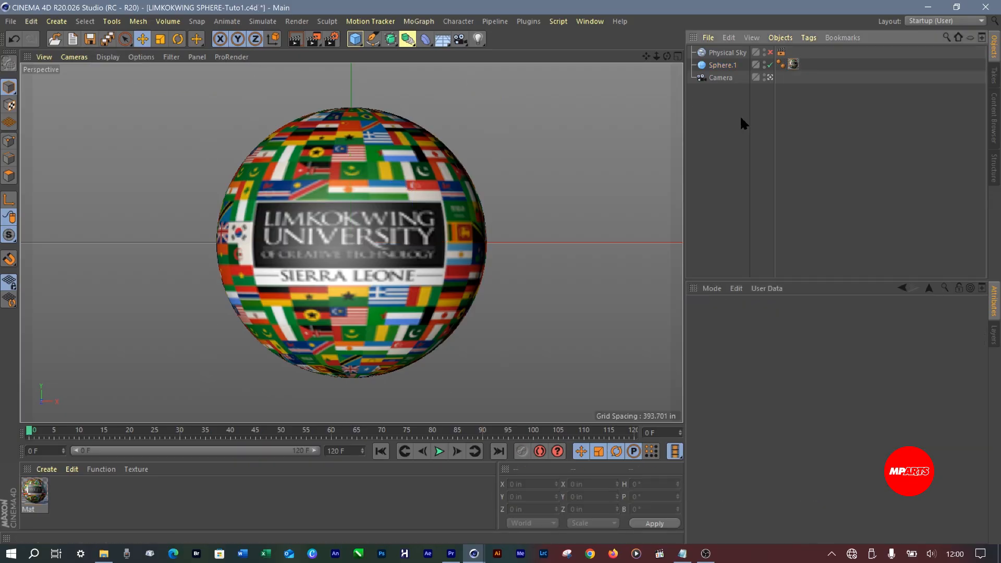
{"action": "left_click", "coordinate": [721, 65]}
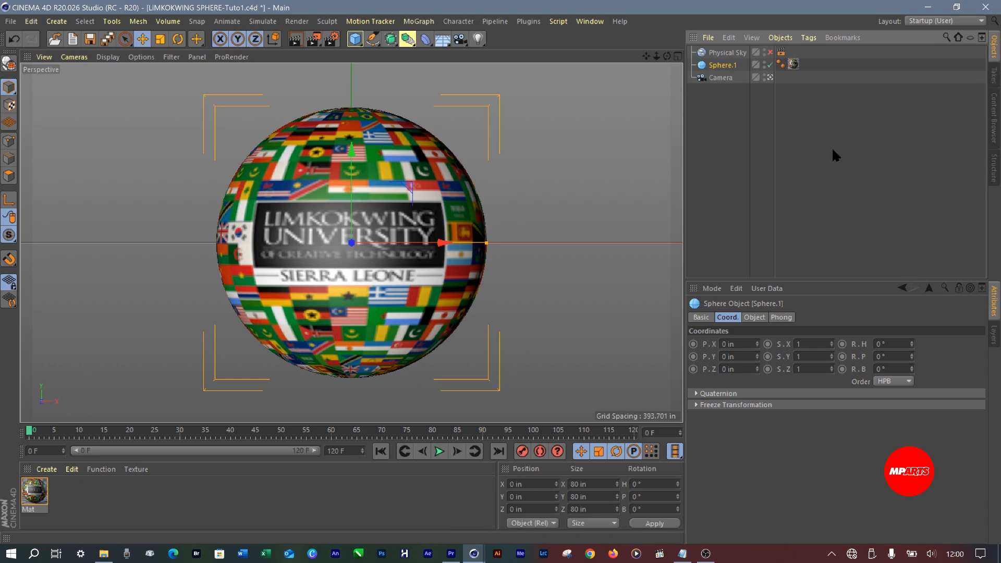
{"action": "left_click", "coordinate": [722, 78]}
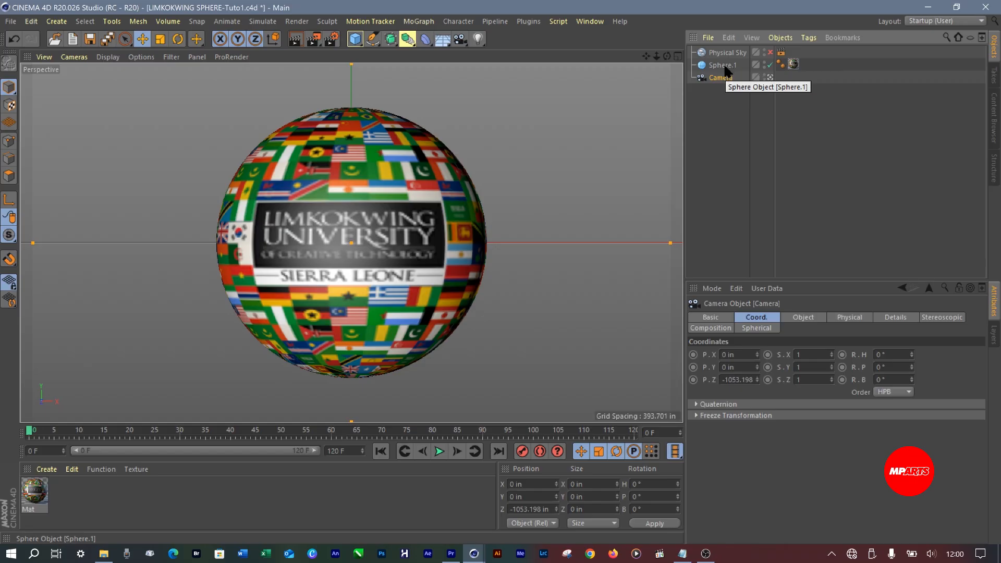
{"action": "left_click", "coordinate": [724, 65]}
{"action": "key", "text": "ctrl+s"}
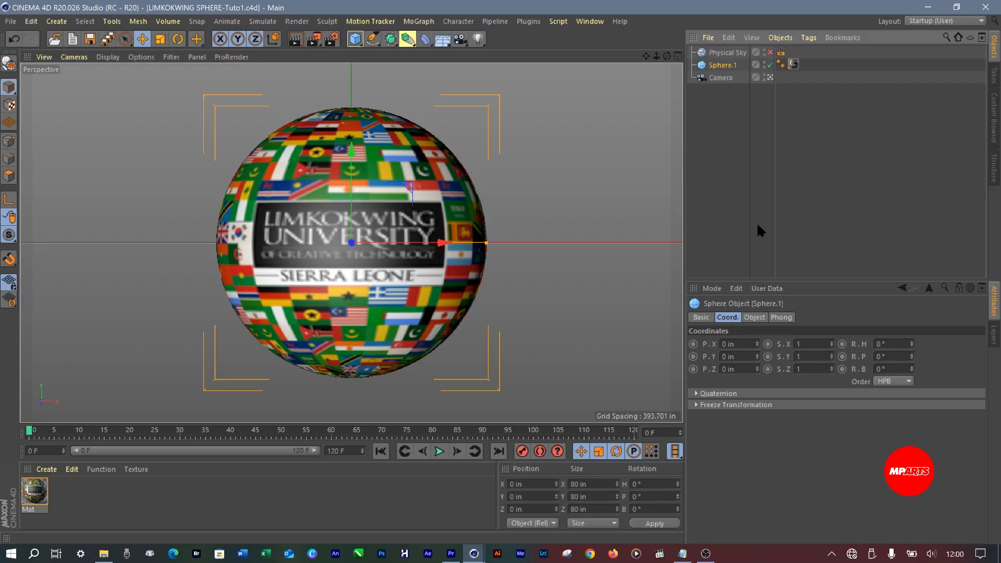
Turn on Autokeying and record a keyframe for Sphere.1 at frame 0
{"action": "left_click", "coordinate": [541, 452]}
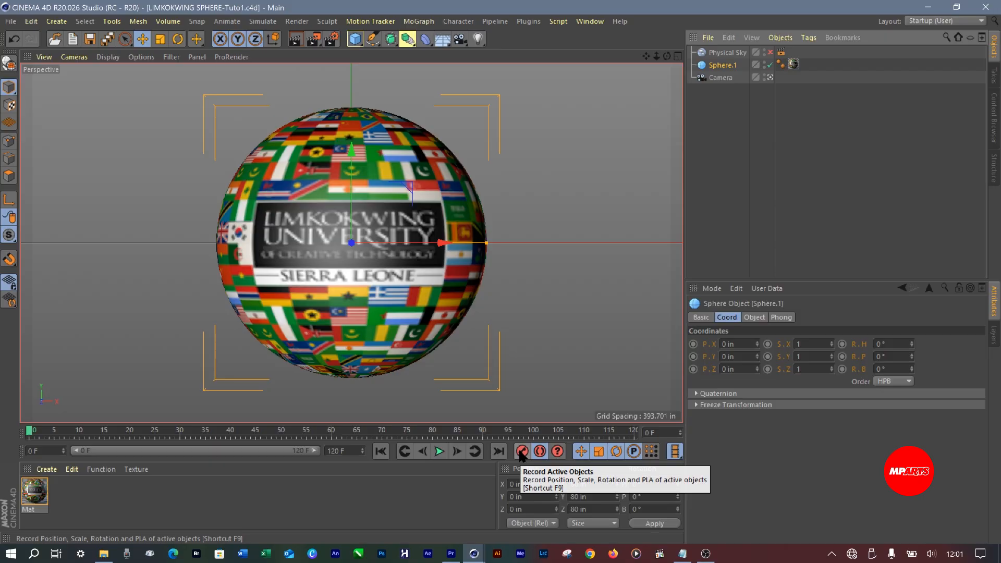
{"action": "left_click", "coordinate": [521, 453]}
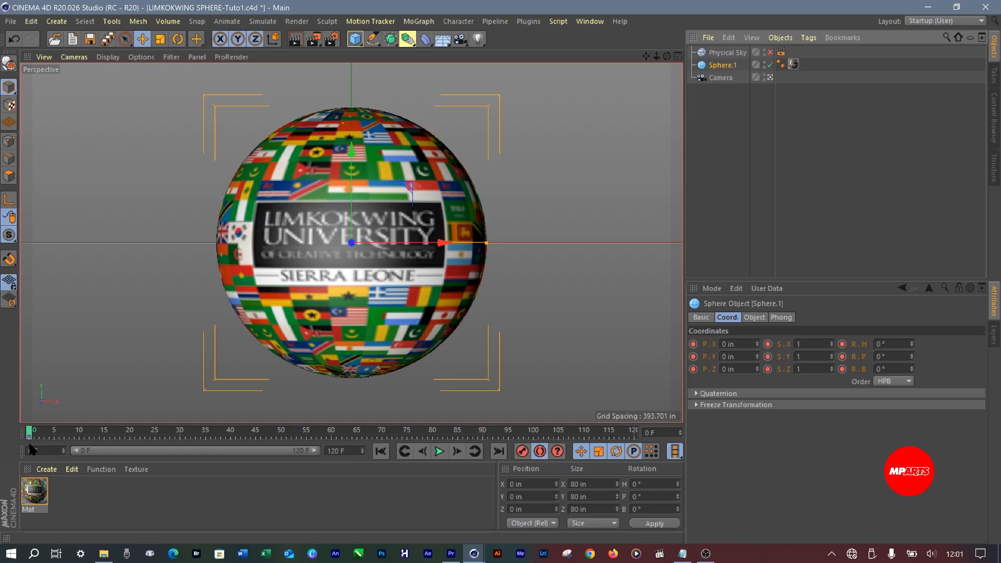
Undo the keyframe just recorded for Sphere.1
{"action": "key", "text": "ctrl"}
{"action": "key", "text": "ctrl"}
{"action": "key", "text": "ctrl"}
{"action": "key", "text": "ctrl"}
{"action": "key", "text": "ctrl"}
{"action": "key", "text": "ctrl"}
{"action": "key", "text": "ctrl"}
{"action": "key", "text": "ctrl+z"}
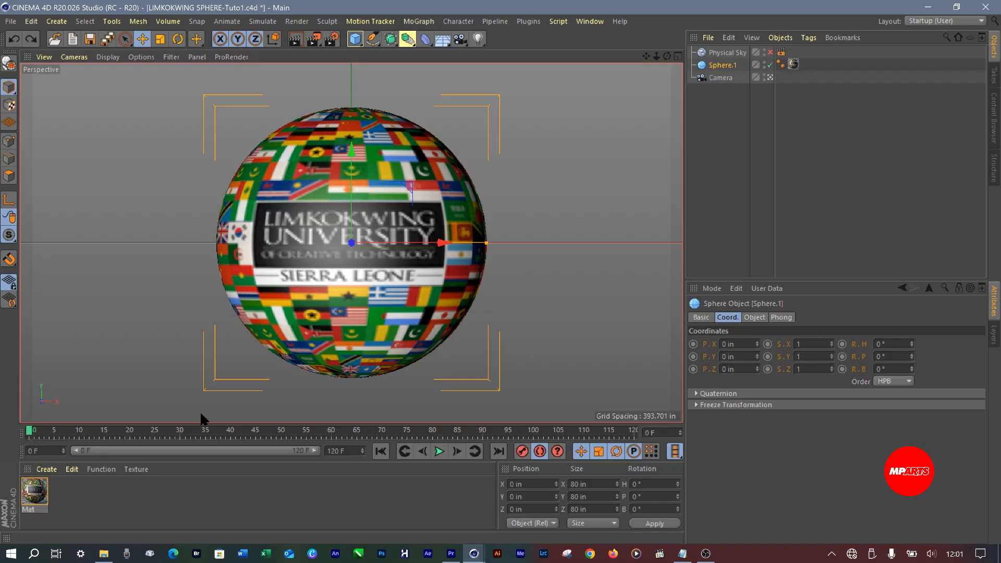
Record Sphere.1's position, scale and rotation keyframe again at frame 0
{"action": "left_click", "coordinate": [523, 452]}
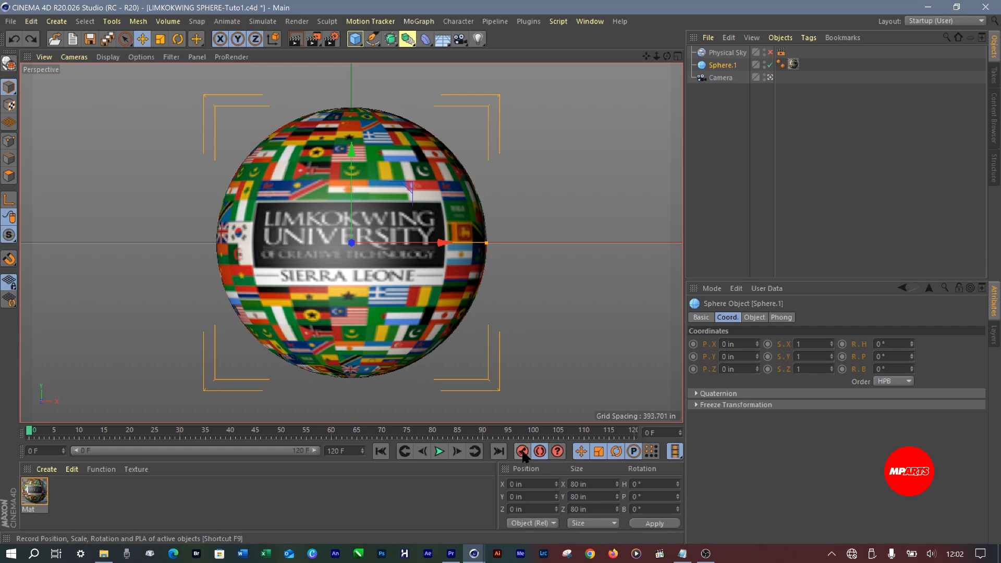
{"action": "left_click", "coordinate": [522, 451]}
{"action": "key", "text": "ctrl+z"}
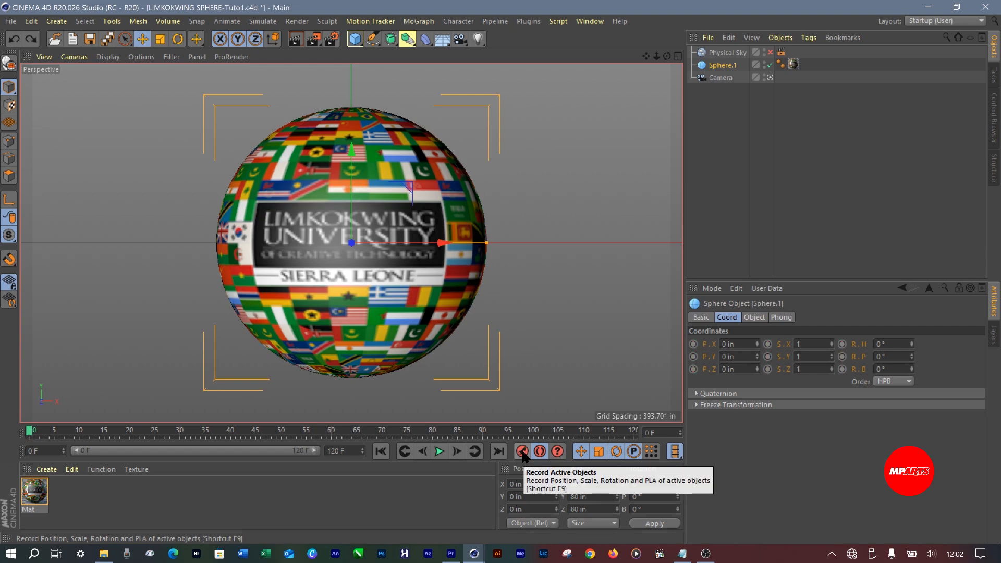
{"action": "left_click", "coordinate": [522, 451]}
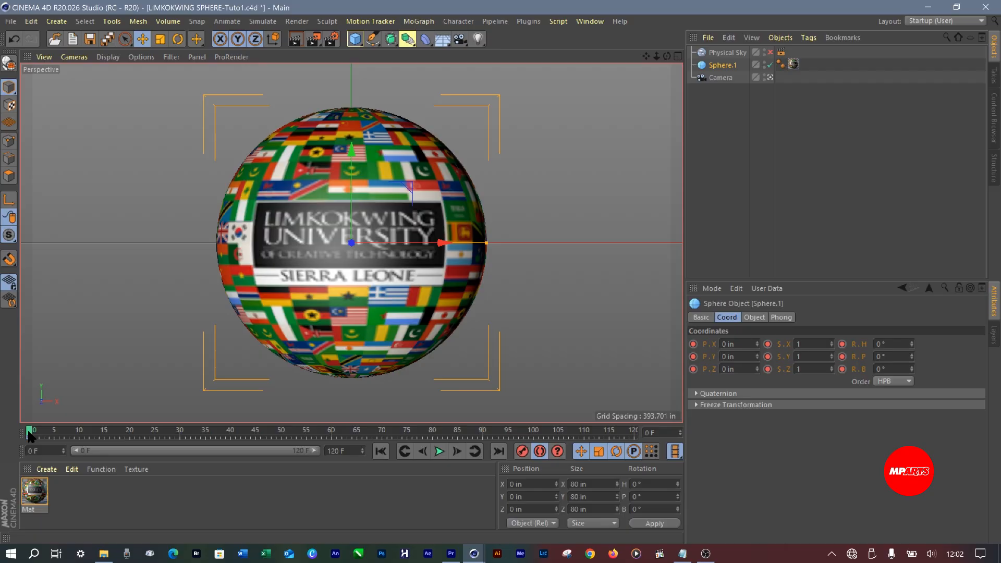
Go to the end of the animation at frame 120 and record a keyframe for Sphere.1 there
{"action": "left_click_drag", "start_coordinate": [29, 436], "coordinate": [607, 434]}
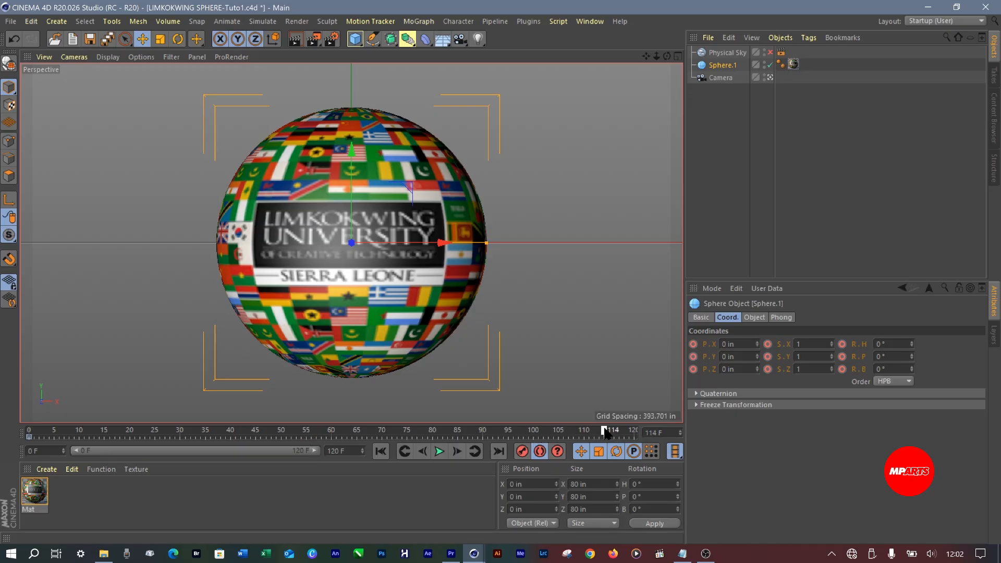
{"action": "left_click", "coordinate": [498, 452]}
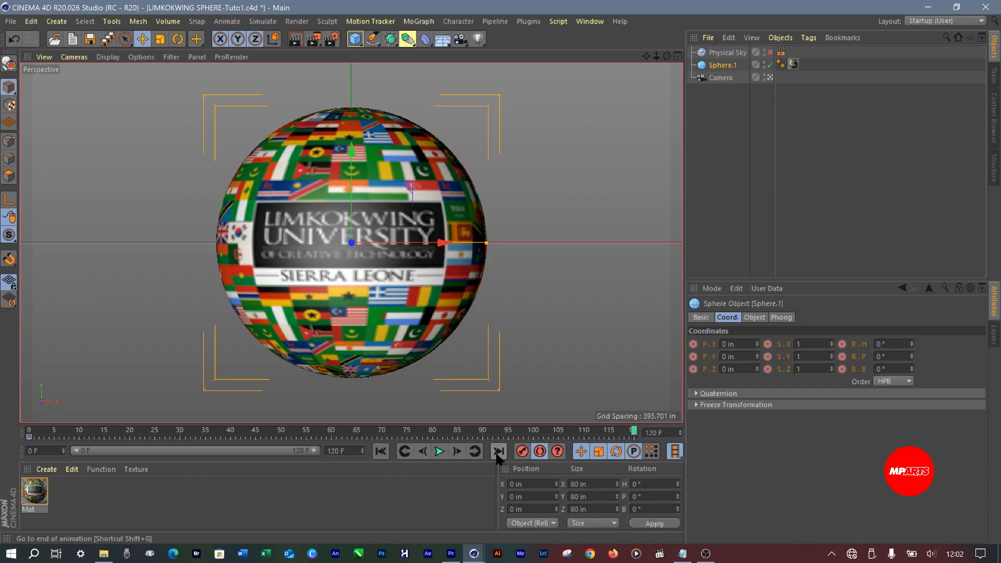
{"action": "left_click", "coordinate": [381, 453]}
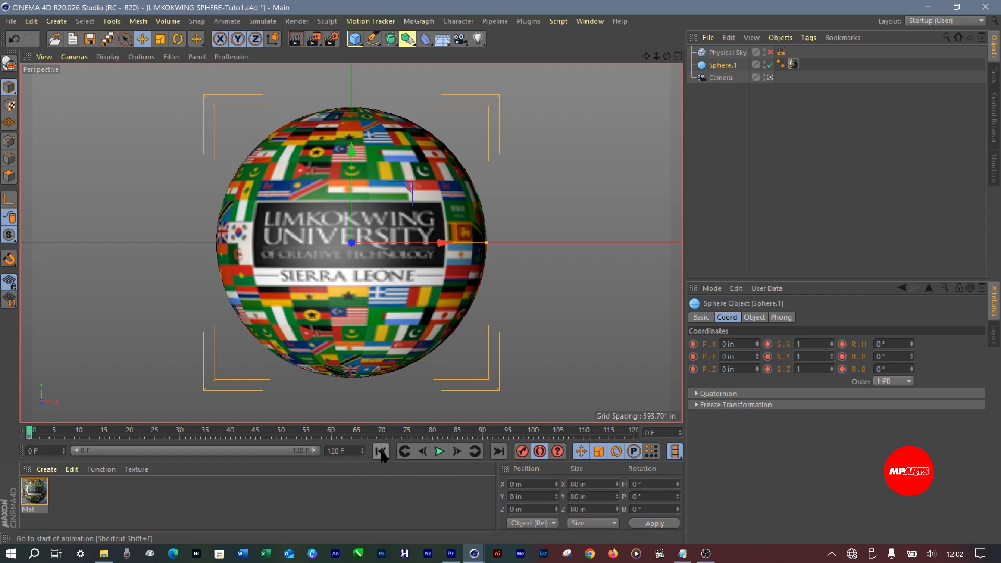
{"action": "left_click", "coordinate": [503, 453]}
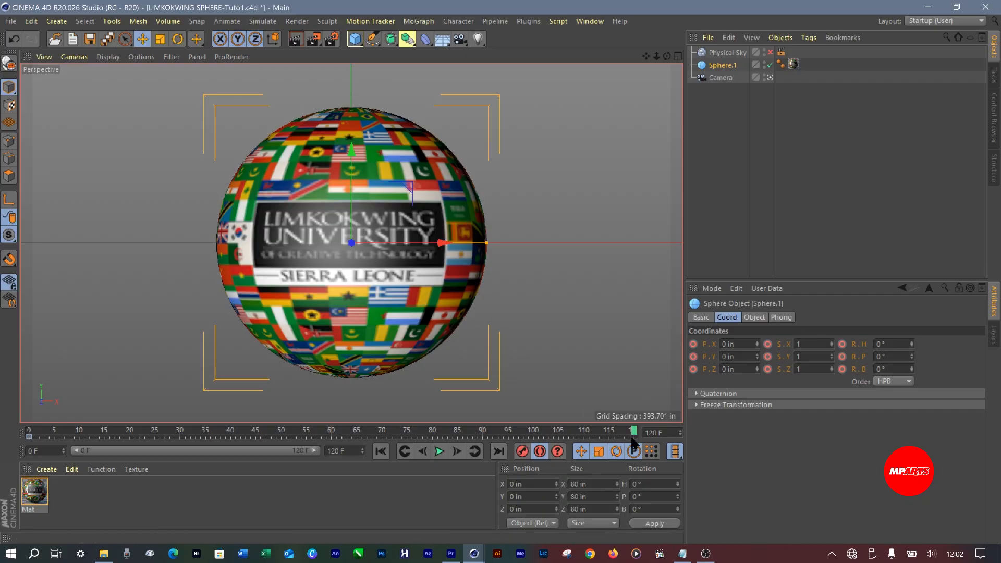
{"action": "left_click", "coordinate": [522, 452]}
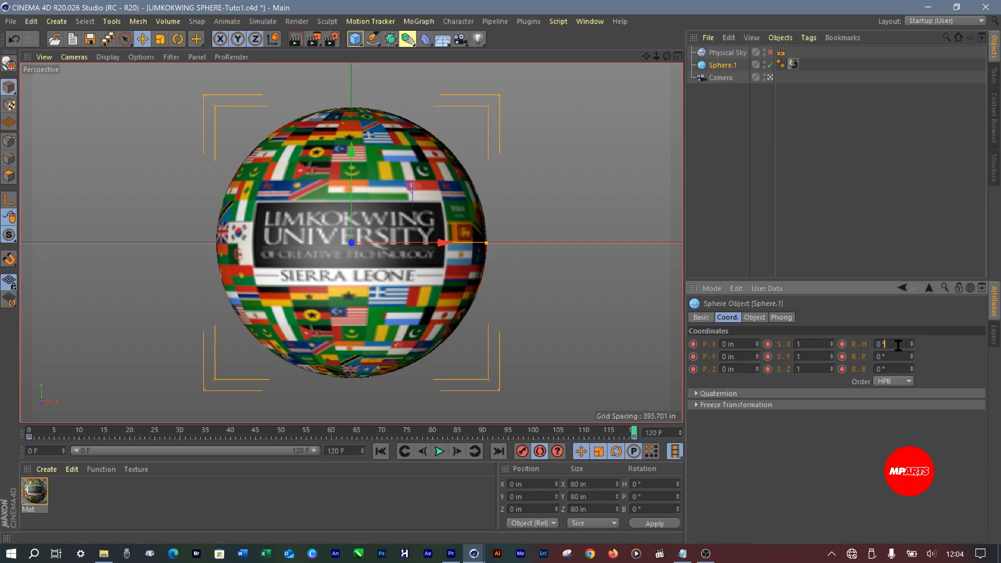
Set Sphere.1's heading rotation to 359° at frame 120 and play the animation to check the spin
{"action": "left_click", "coordinate": [881, 343]}
{"action": "left_click_drag", "start_coordinate": [898, 342], "coordinate": [868, 342]}
{"action": "key", "text": "Return"}
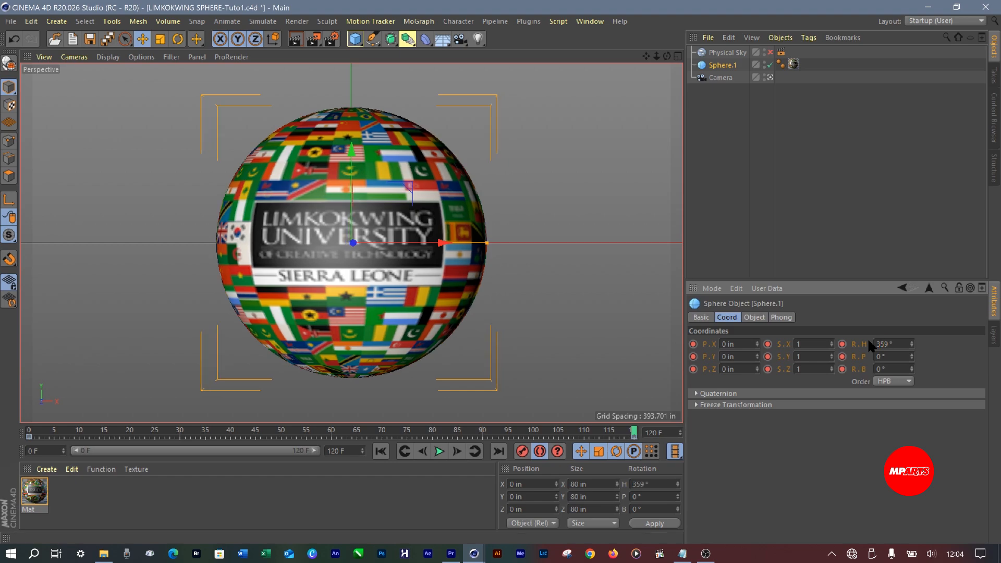
{"action": "left_click", "coordinate": [440, 452]}
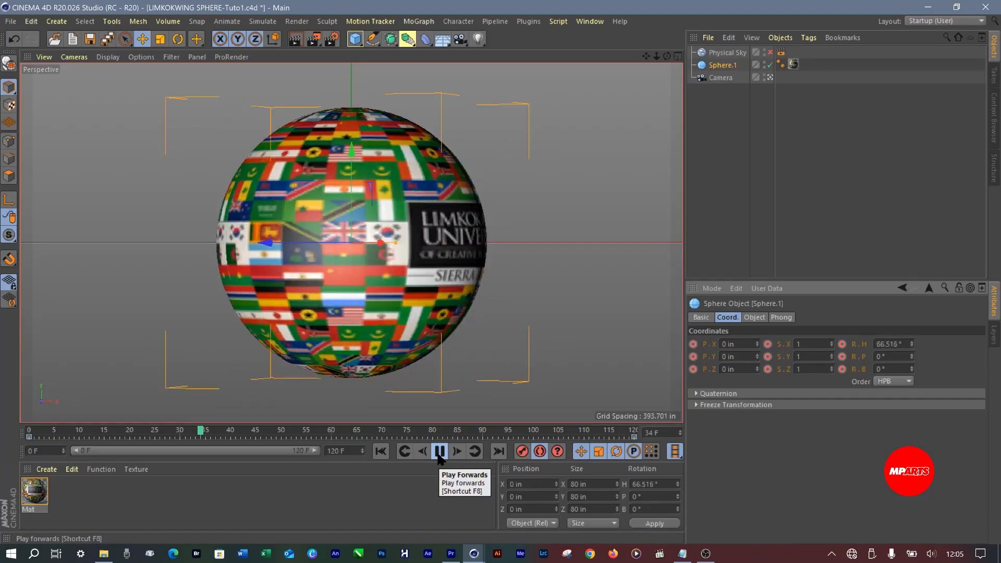
{"action": "left_click", "coordinate": [439, 456]}
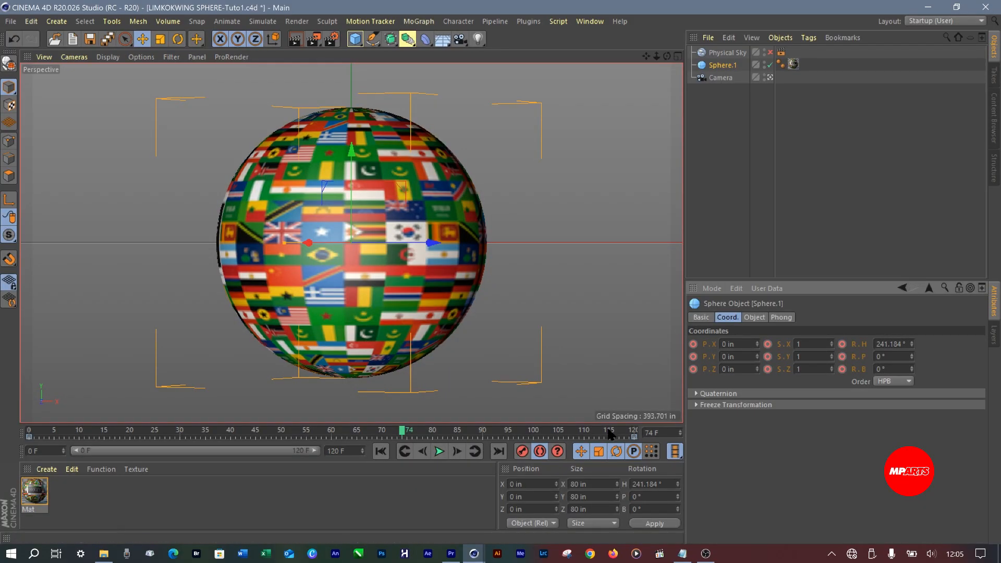
Change the interpolation of Sphere.1's keyframes at frame 120 and frame 0 to Linear
{"action": "left_click", "coordinate": [634, 438]}
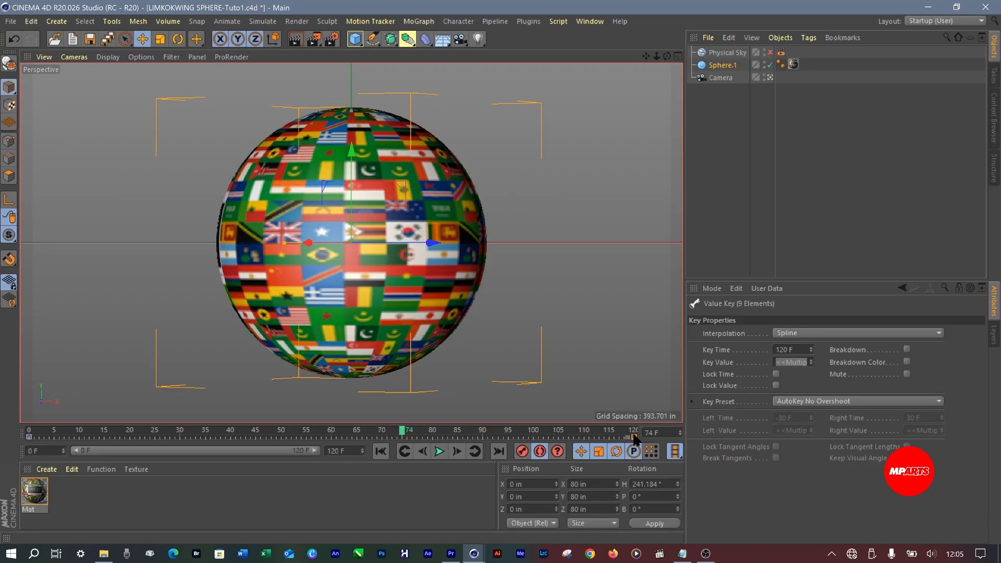
{"action": "left_click", "coordinate": [29, 437]}
{"action": "left_click", "coordinate": [634, 437]}
{"action": "left_click", "coordinate": [800, 332]}
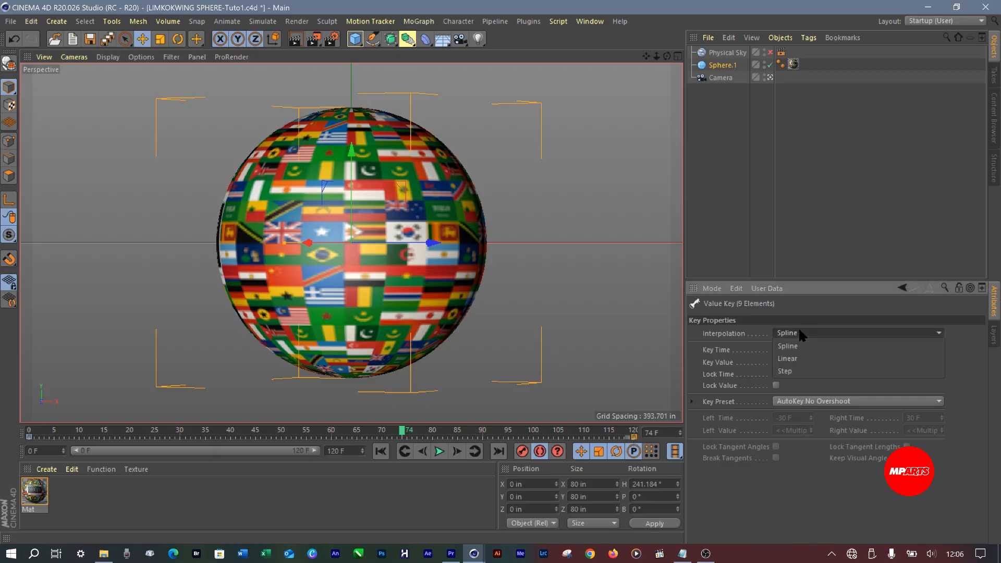
{"action": "left_click", "coordinate": [792, 359]}
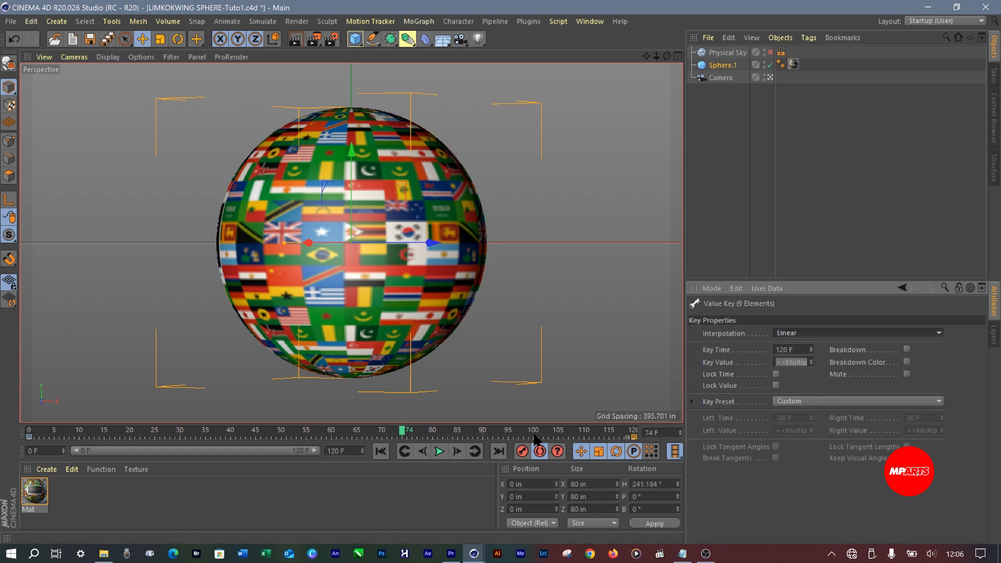
{"action": "left_click", "coordinate": [30, 438]}
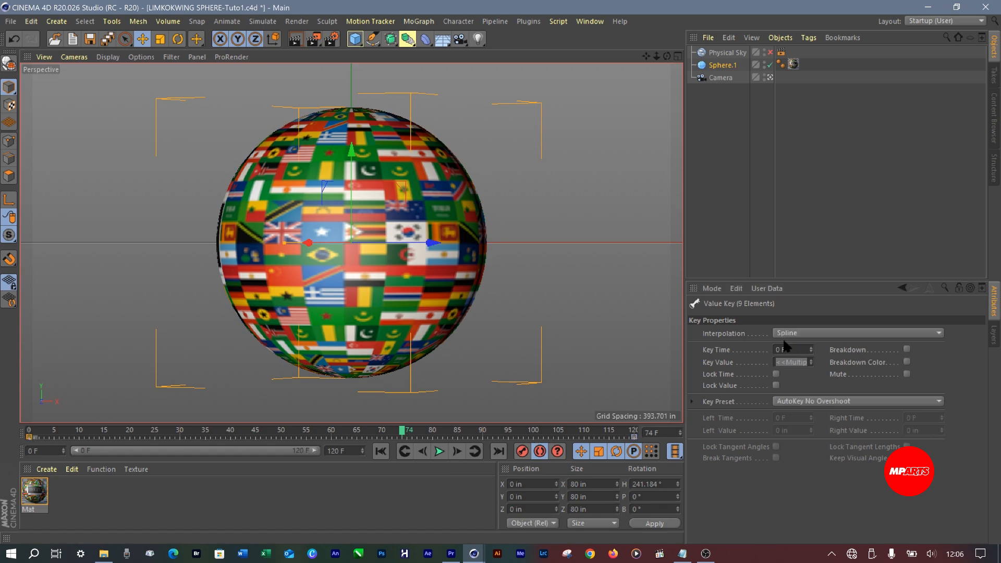
{"action": "left_click", "coordinate": [813, 335]}
{"action": "left_click", "coordinate": [801, 359]}
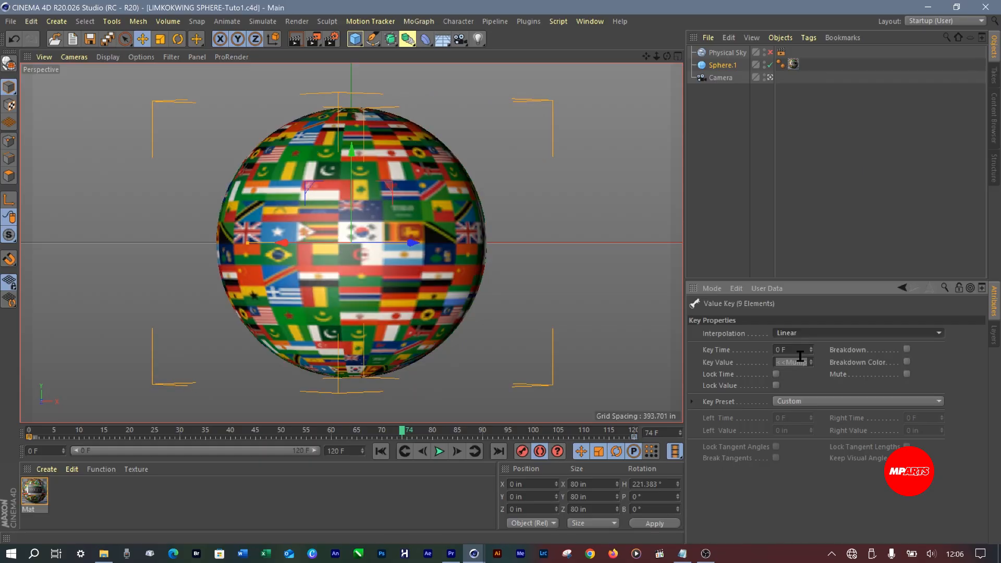
Play the rotation with nothing selected to check that it loops evenly, stop playback and reselect the sphere
{"action": "left_click", "coordinate": [440, 451]}
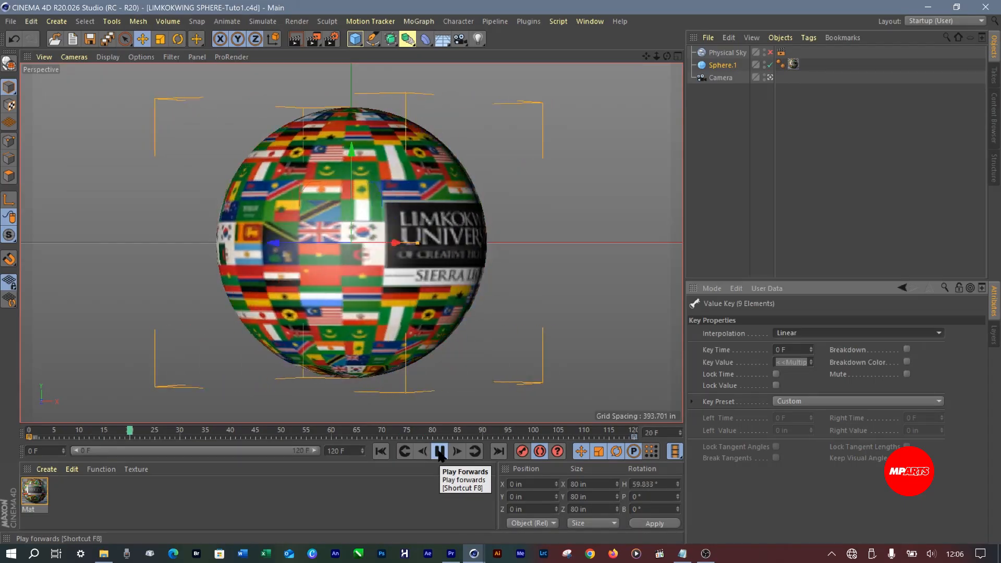
{"action": "left_click", "coordinate": [432, 498]}
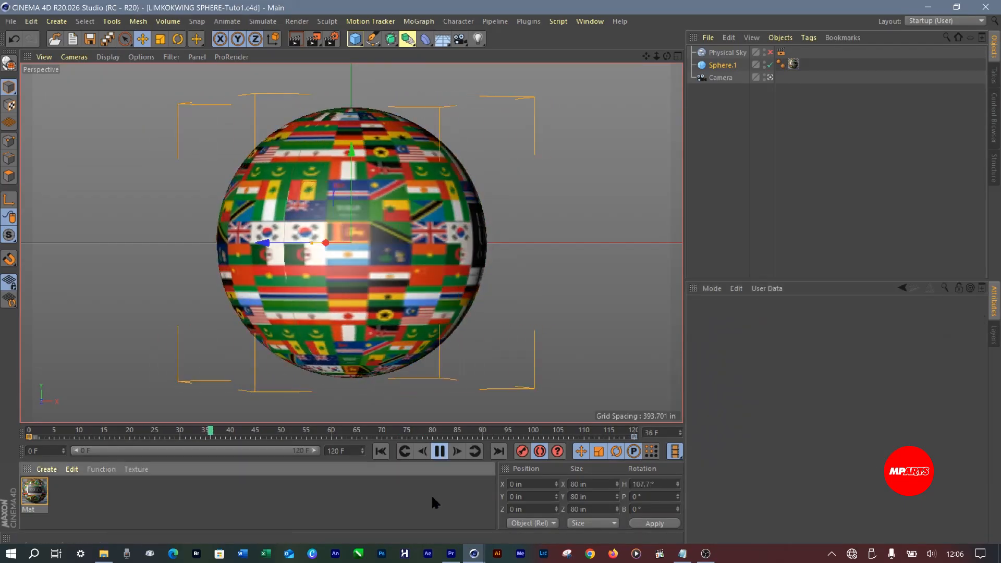
{"action": "left_click", "coordinate": [872, 183]}
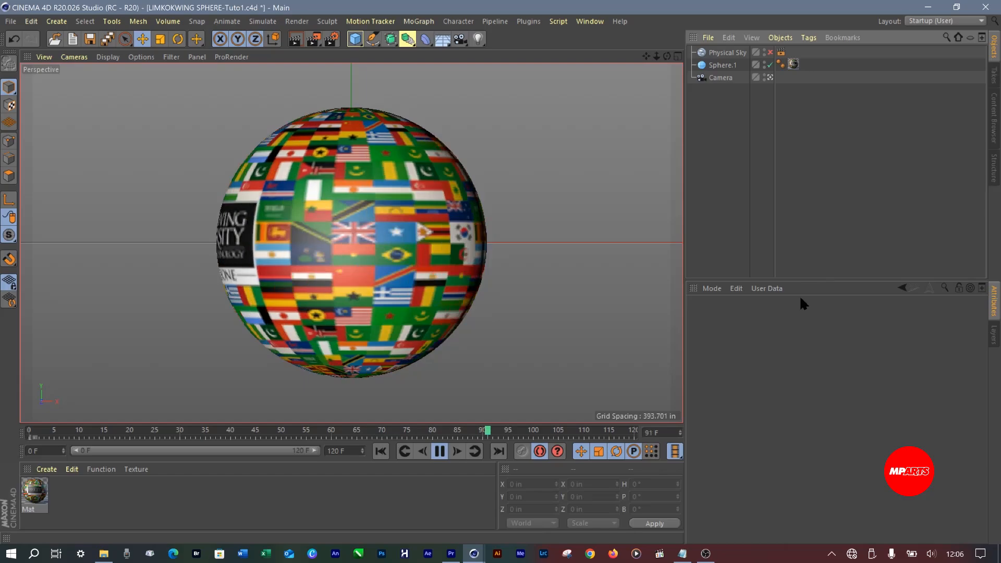
{"action": "key", "text": "space"}
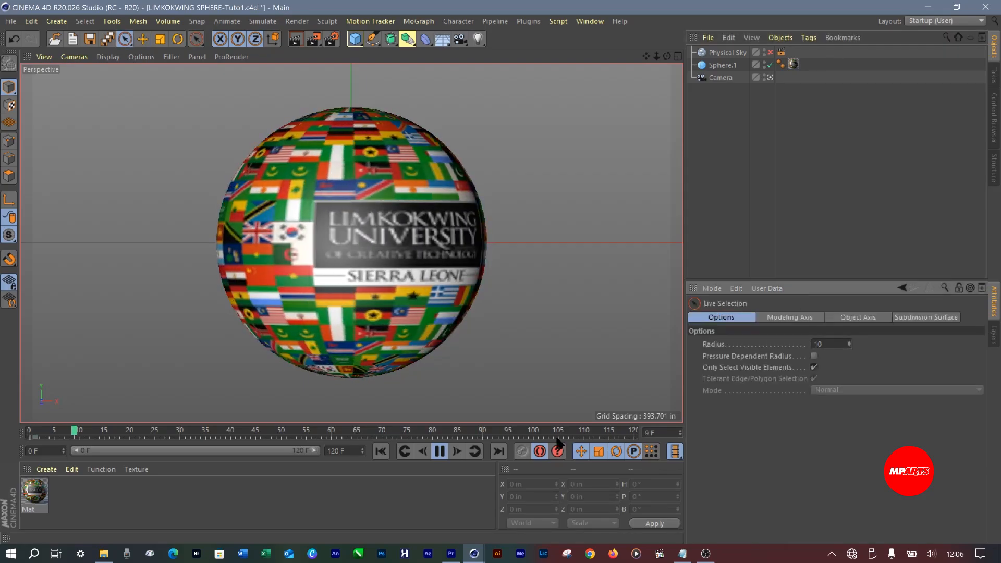
{"action": "left_click", "coordinate": [441, 452]}
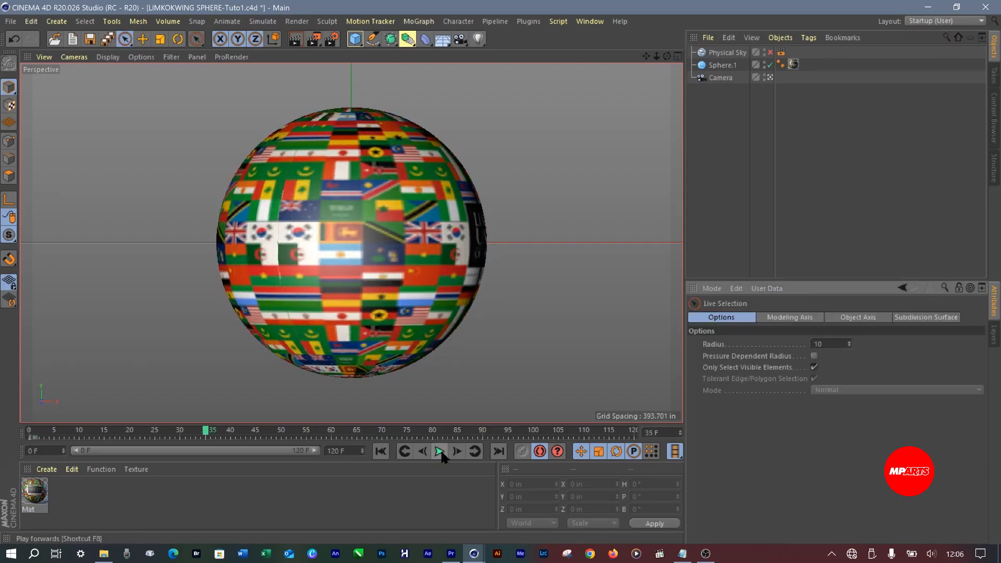
{"action": "left_click", "coordinate": [381, 274]}
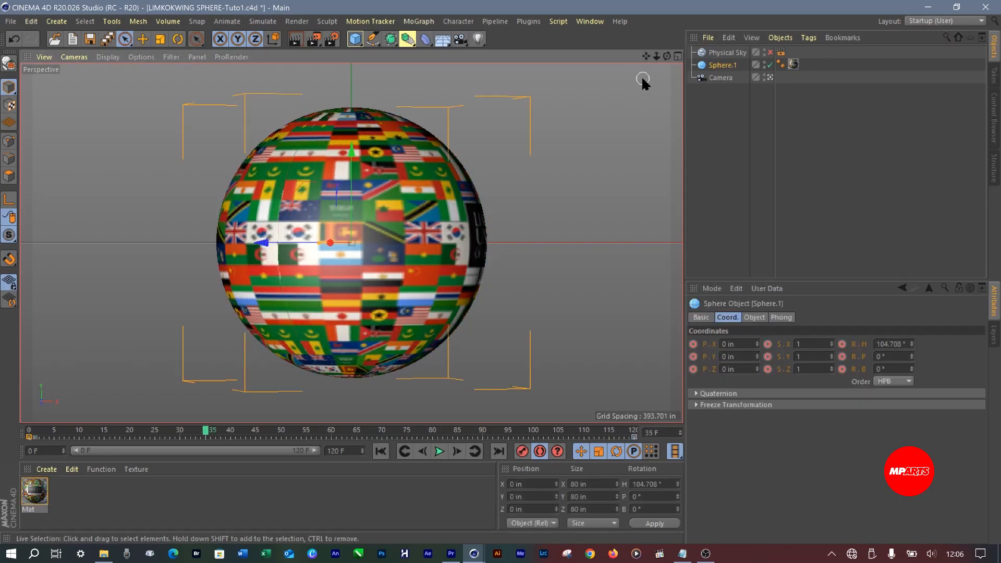
Show all four viewports and examine the rotating sphere in the Top, Front and Back views
{"action": "left_click", "coordinate": [678, 56]}
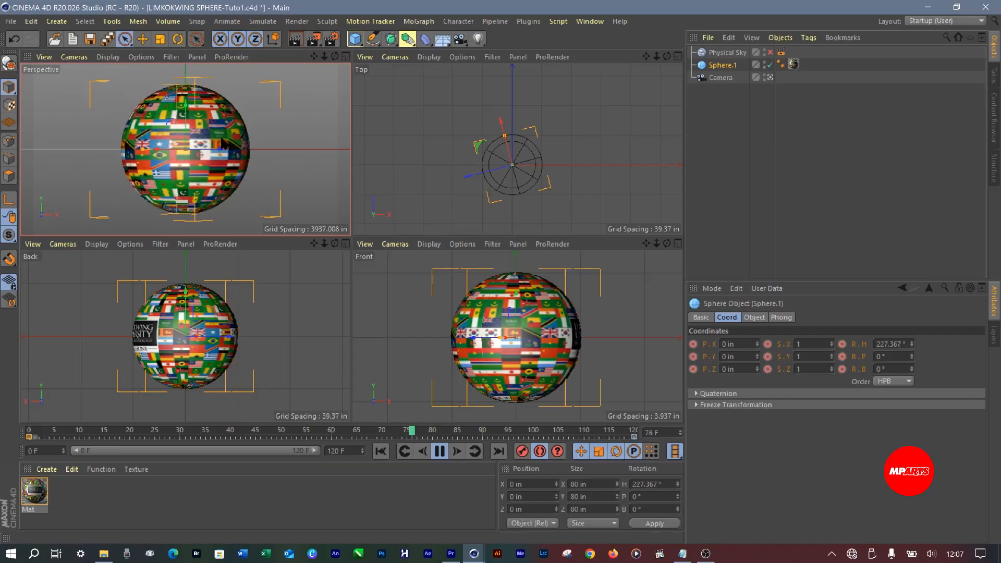
{"action": "left_click", "coordinate": [609, 56]}
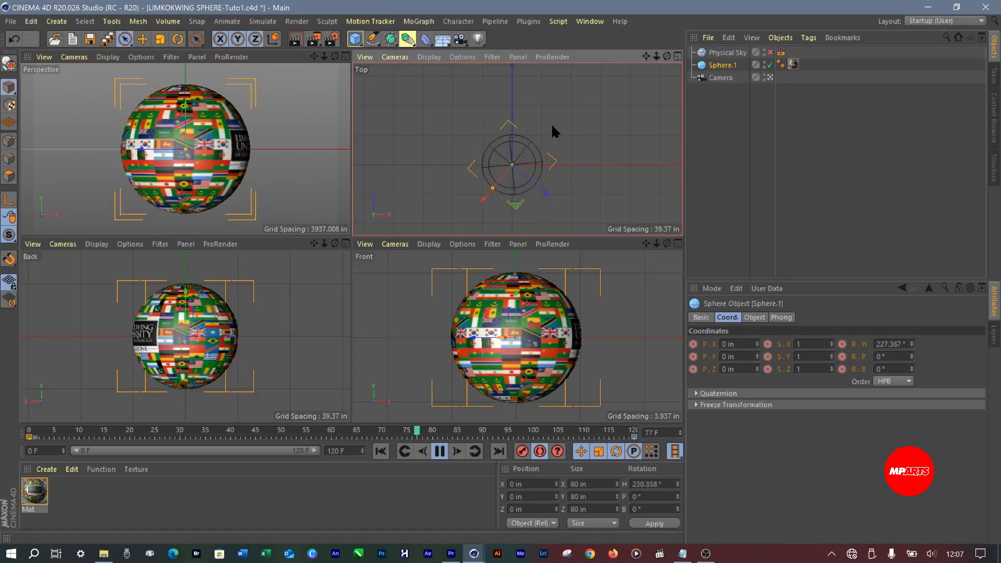
{"action": "mouse_move", "coordinate": [646, 55]}
{"action": "left_mouse_down"}
{"action": "mouse_move", "coordinate": [659, 41]}
{"action": "mouse_move", "coordinate": [659, 55]}
{"action": "mouse_move", "coordinate": [689, 50]}
{"action": "mouse_move", "coordinate": [654, 51]}
{"action": "left_mouse_up"}
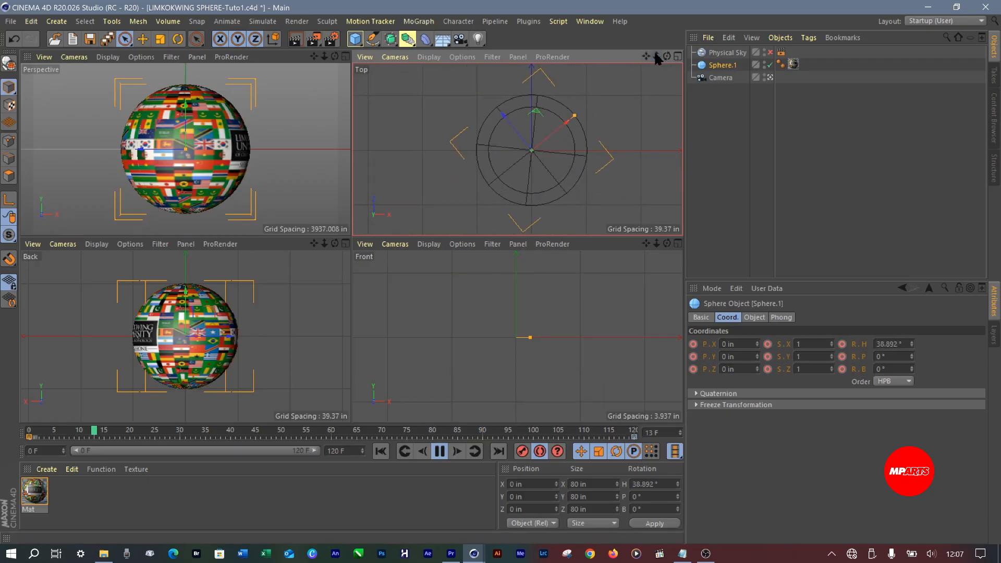
{"action": "left_click", "coordinate": [602, 245]}
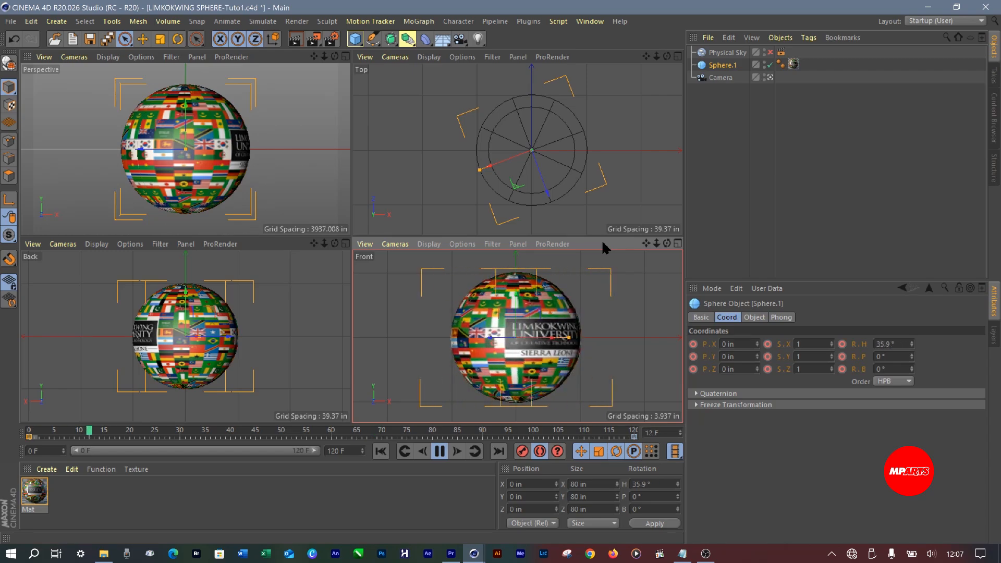
{"action": "left_click", "coordinate": [267, 247]}
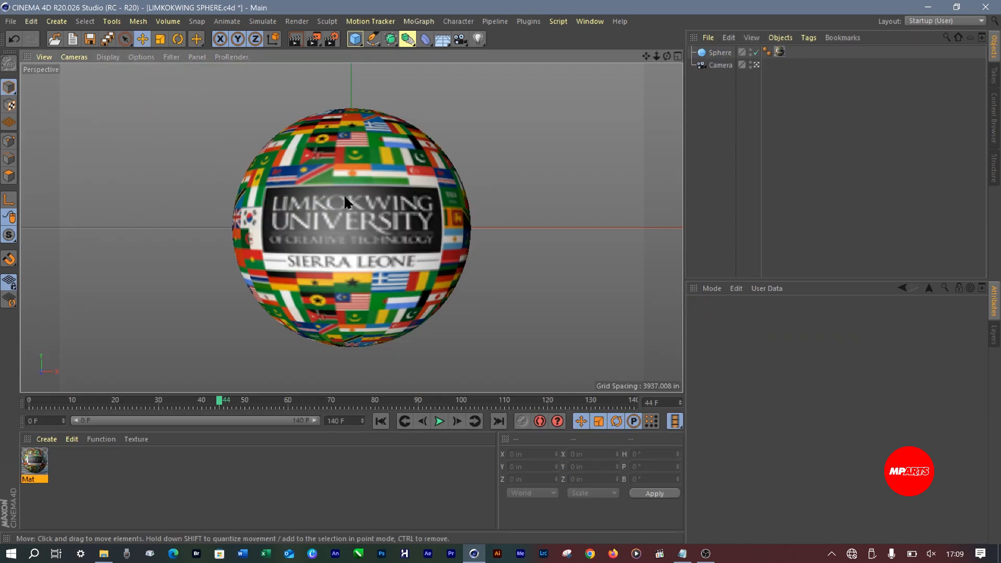
Select the sphere and set the render output size to 1920 x 1080 pixels in the render settings
{"action": "left_click", "coordinate": [343, 194]}
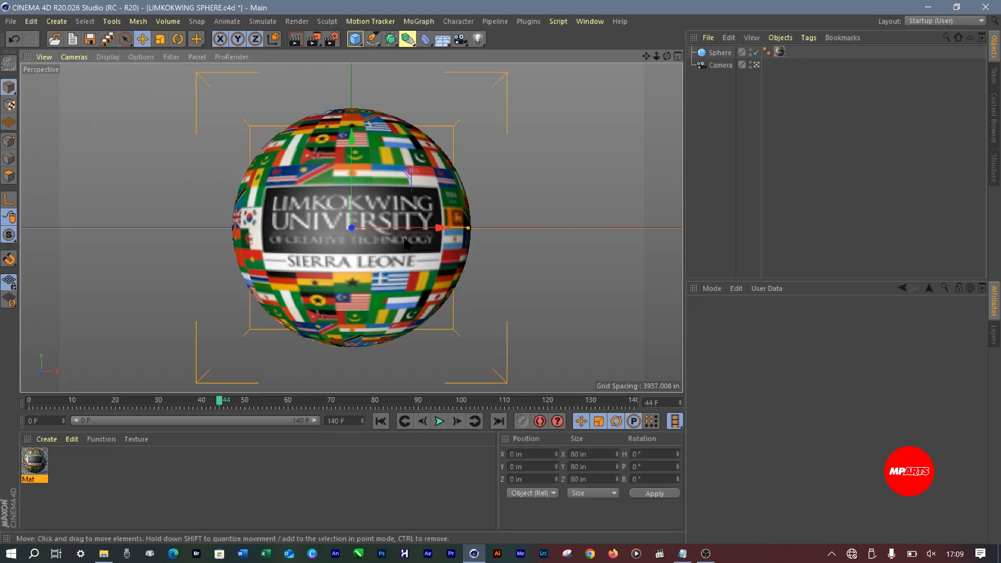
{"action": "key", "text": "n"}
{"action": "key", "text": "h"}
{"action": "left_click", "coordinate": [332, 40]}
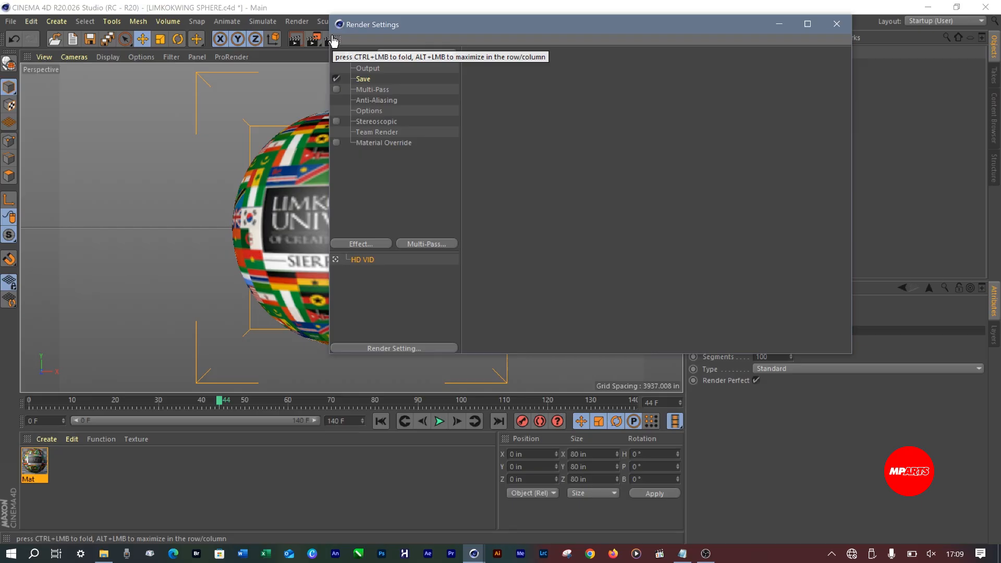
{"action": "left_click", "coordinate": [372, 70]}
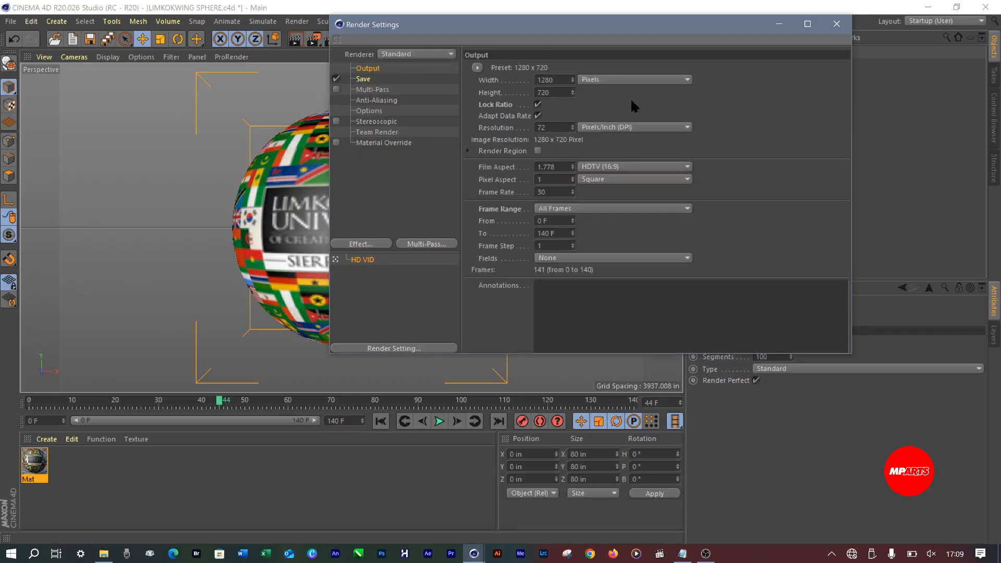
{"action": "double_click", "coordinate": [558, 81]}
{"action": "left_click", "coordinate": [558, 92]}
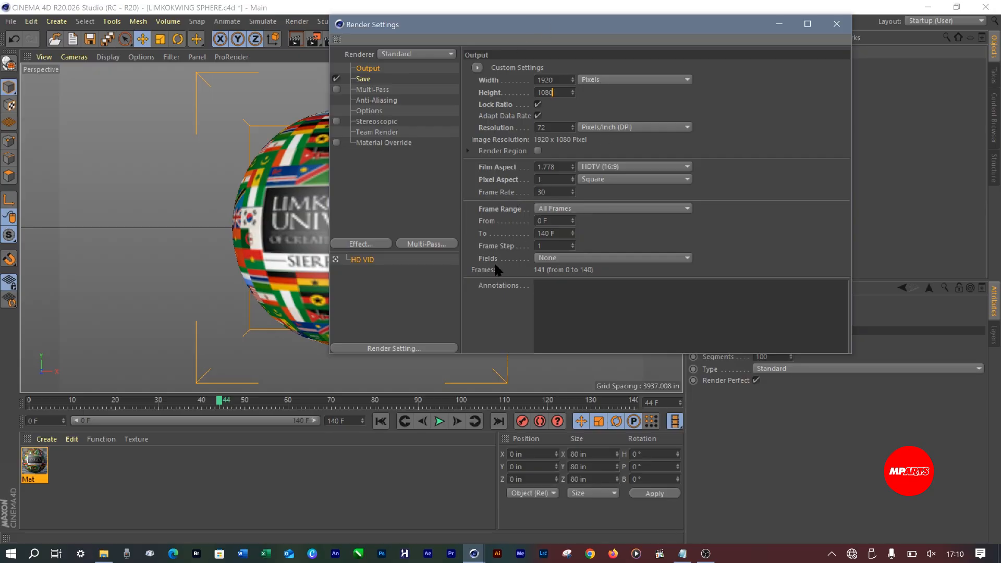
Start choosing the save location for the rendered images and browse to the CINEMA4D folder inside LECTURE
{"action": "left_click", "coordinate": [364, 80]}
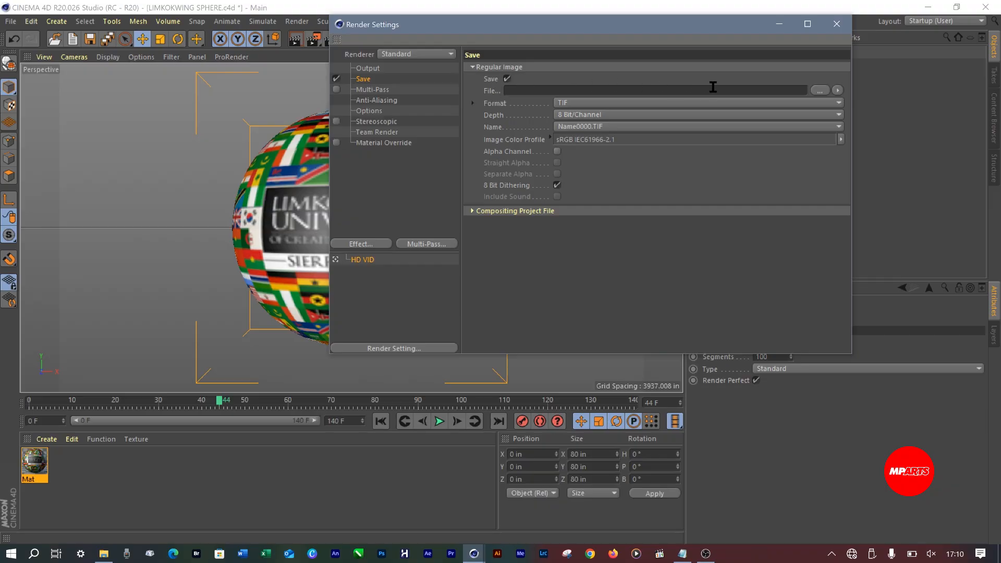
{"action": "left_click", "coordinate": [820, 90]}
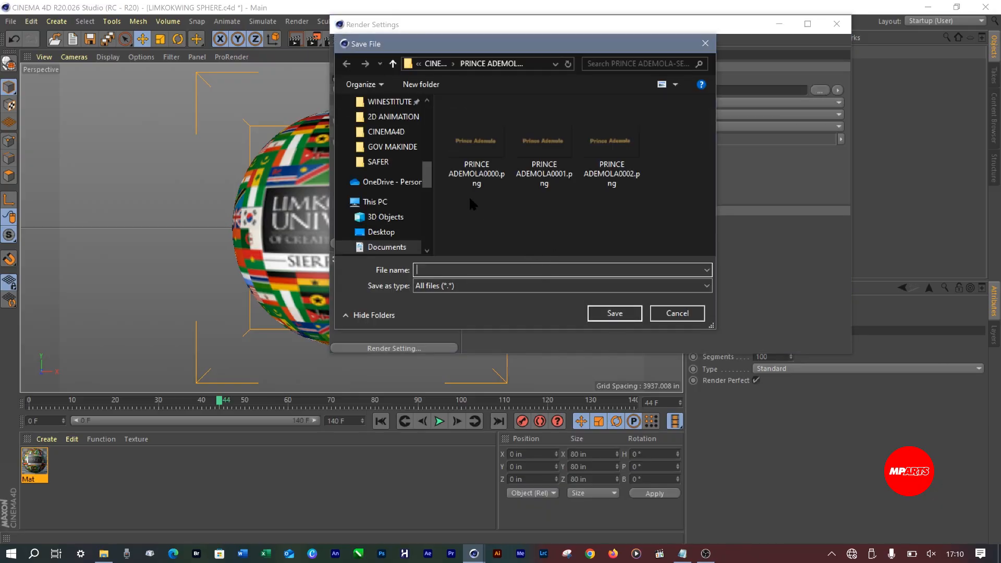
{"action": "left_click", "coordinate": [437, 64]}
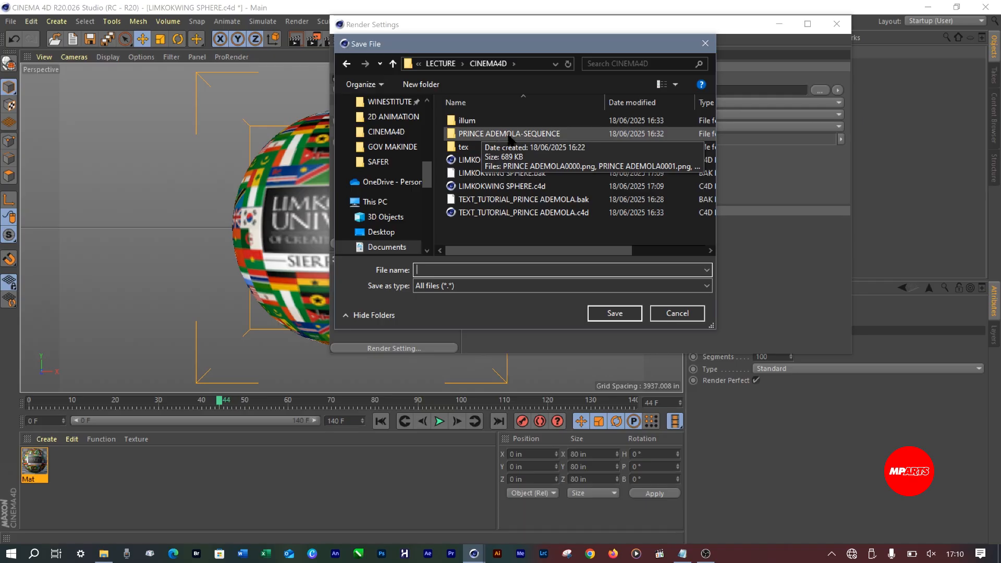
{"action": "left_click", "coordinate": [441, 64]}
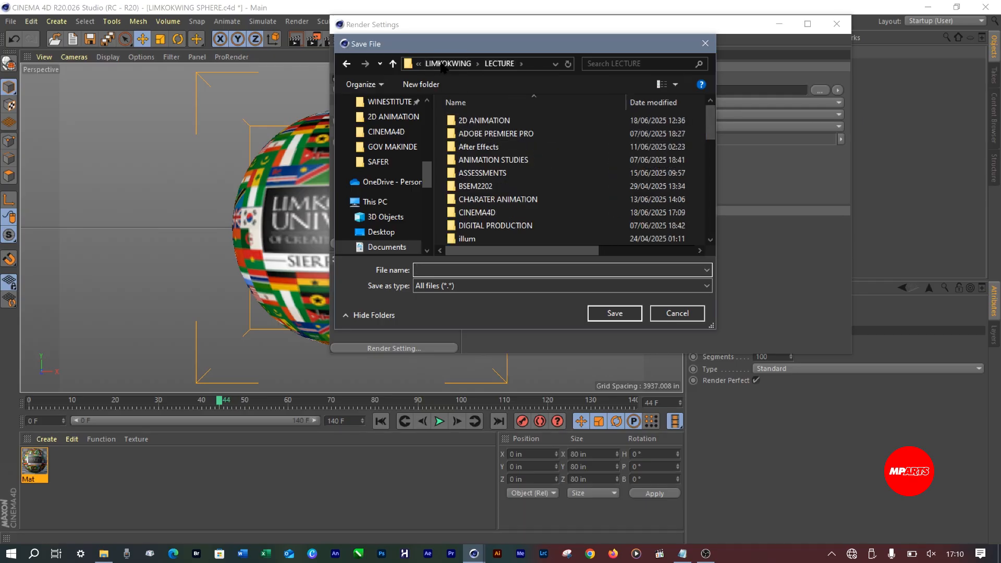
{"action": "double_click", "coordinate": [484, 212]}
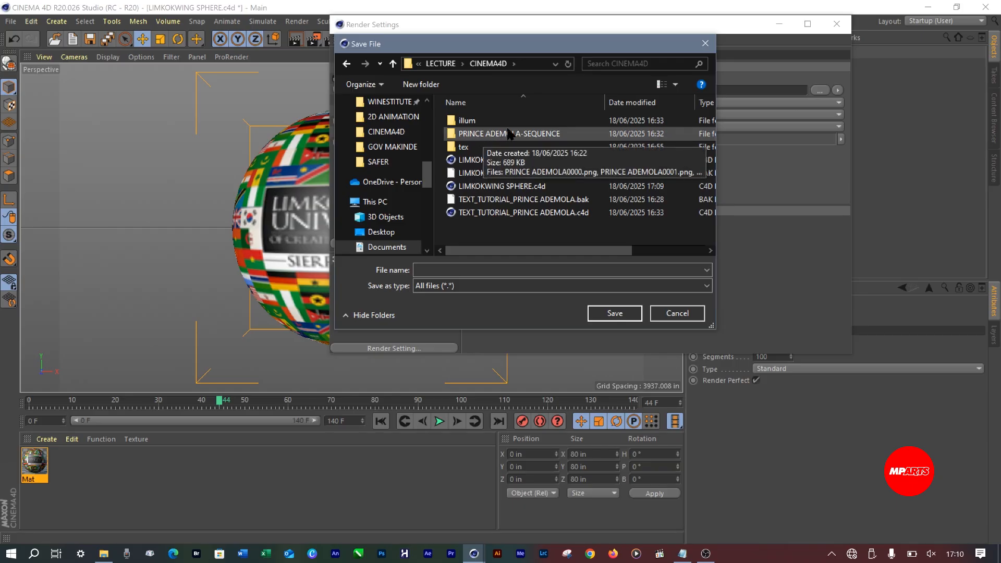
Create a folder named RENDERED inside the CINEMA4D folder
{"action": "left_click", "coordinate": [424, 85]}
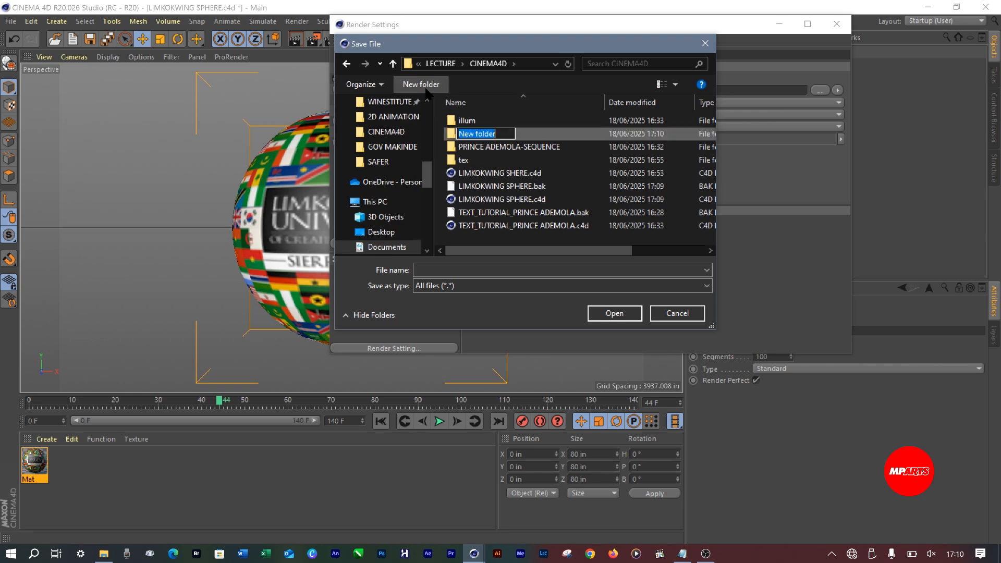
{"action": "type", "text": "RE"}
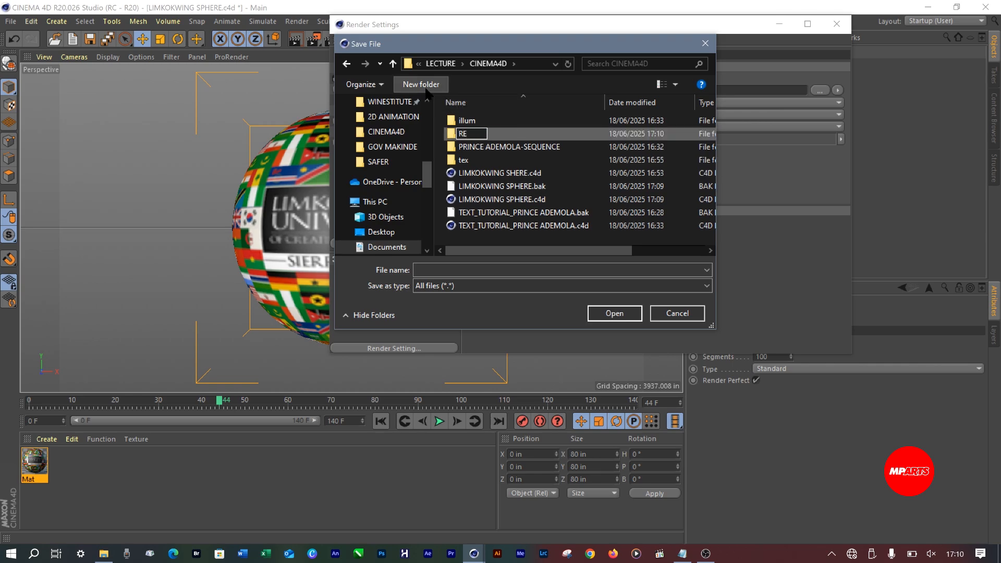
{"action": "type", "text": "NDERED"}
{"action": "key", "text": "Return"}
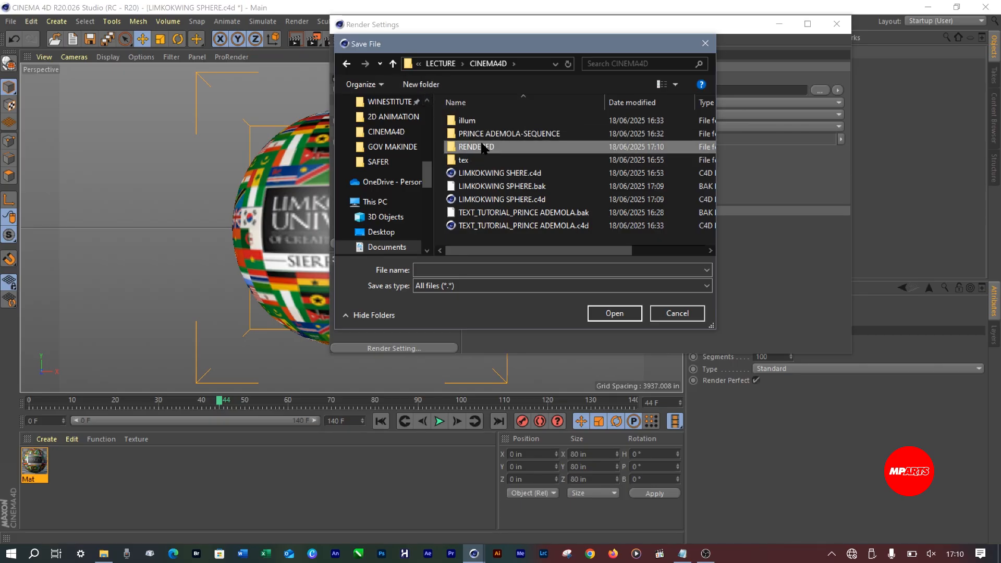
Open the RENDERED folder and create a subfolder named LIMKOKWING SPHERE in it
{"action": "double_click", "coordinate": [483, 148]}
{"action": "left_click", "coordinate": [420, 84]}
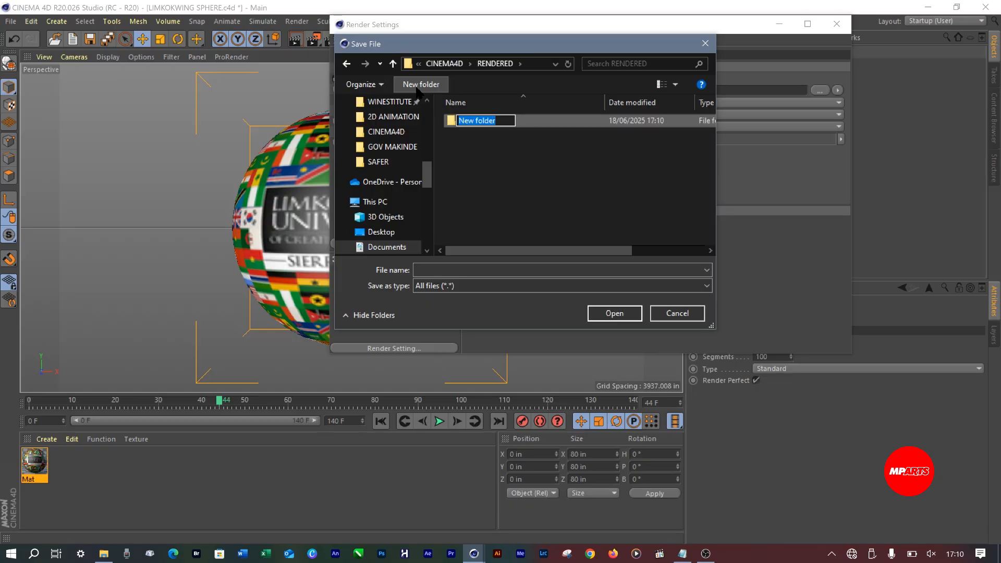
{"action": "type", "text": "LIMKOKWIN"}
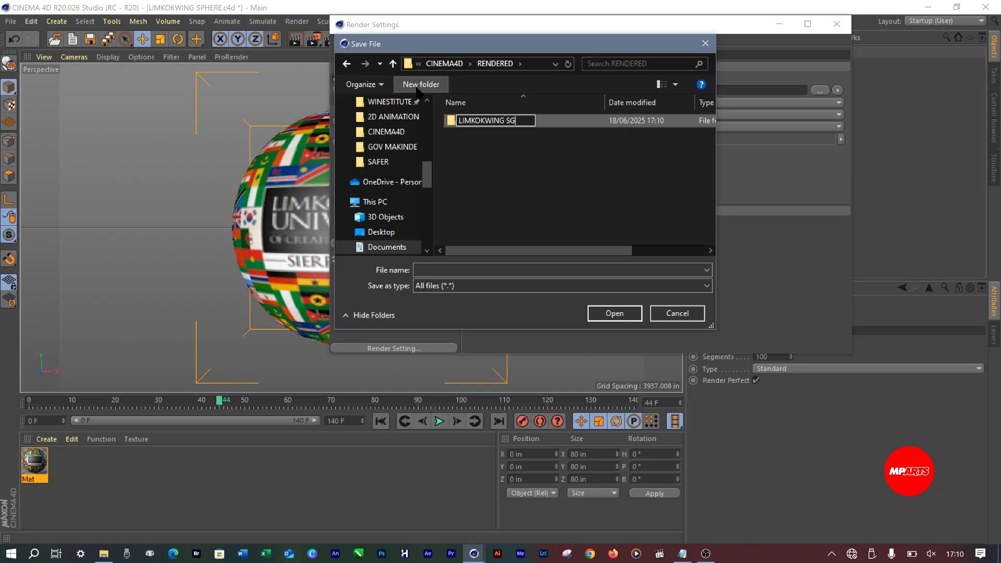
{"action": "type", "text": "G SPHERE"}
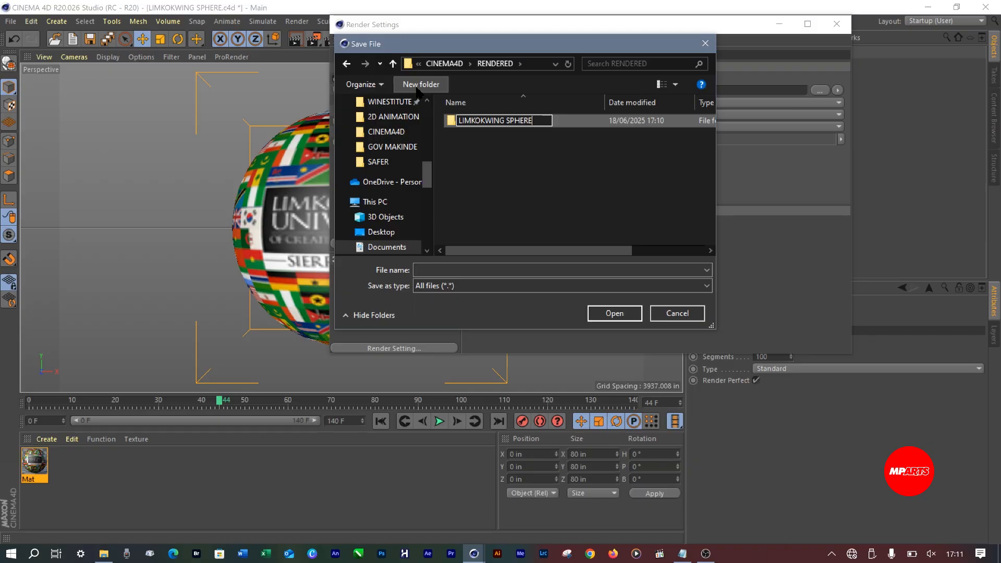
{"action": "key", "text": "Return"}
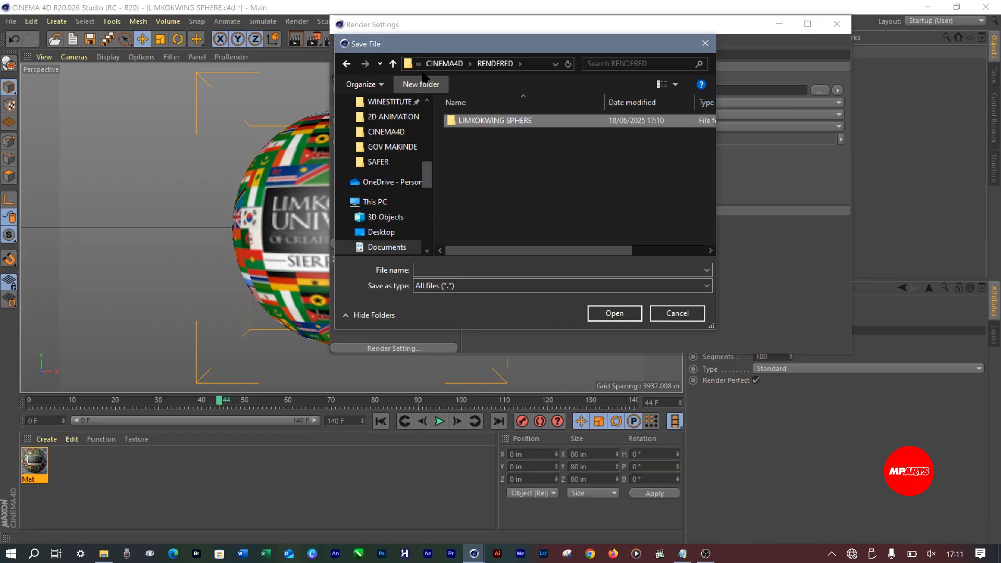
Copy the name of the LIMKOKWING SPHERE folder inside RENDERED
{"action": "left_click", "coordinate": [487, 125]}
{"action": "right_click", "coordinate": [486, 125]}
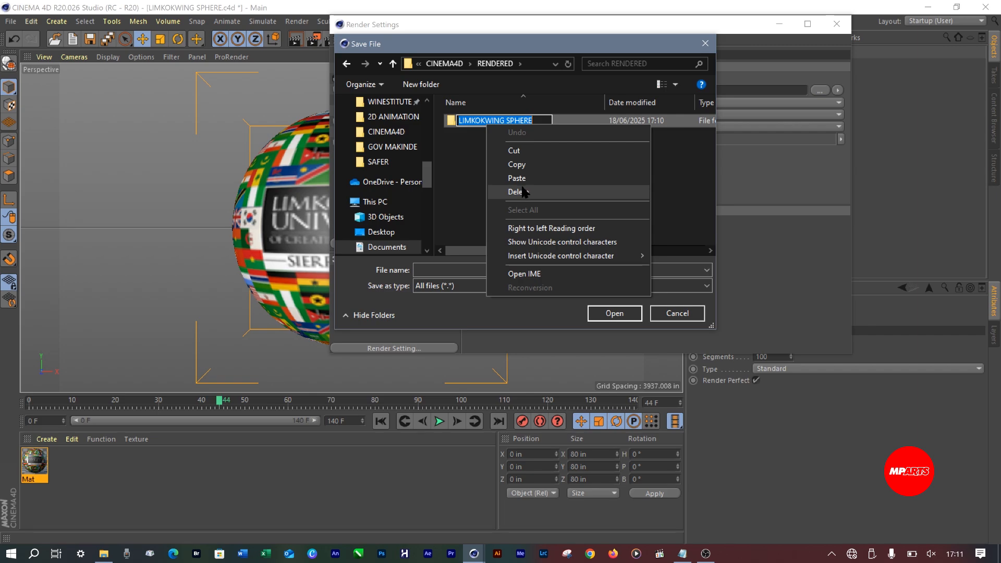
{"action": "left_click", "coordinate": [520, 164]}
{"action": "left_click", "coordinate": [484, 152]}
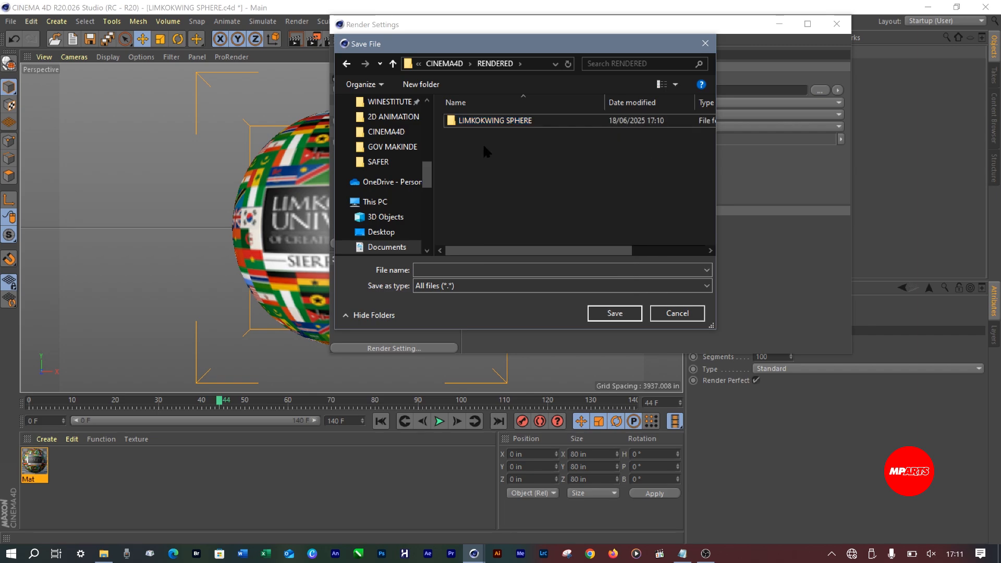
Rename the LIMKOKWING SPHERE folder to LIMKOKWING SPHERE_SEQUENCE
{"action": "left_click", "coordinate": [449, 123]}
{"action": "double_click", "coordinate": [449, 123]}
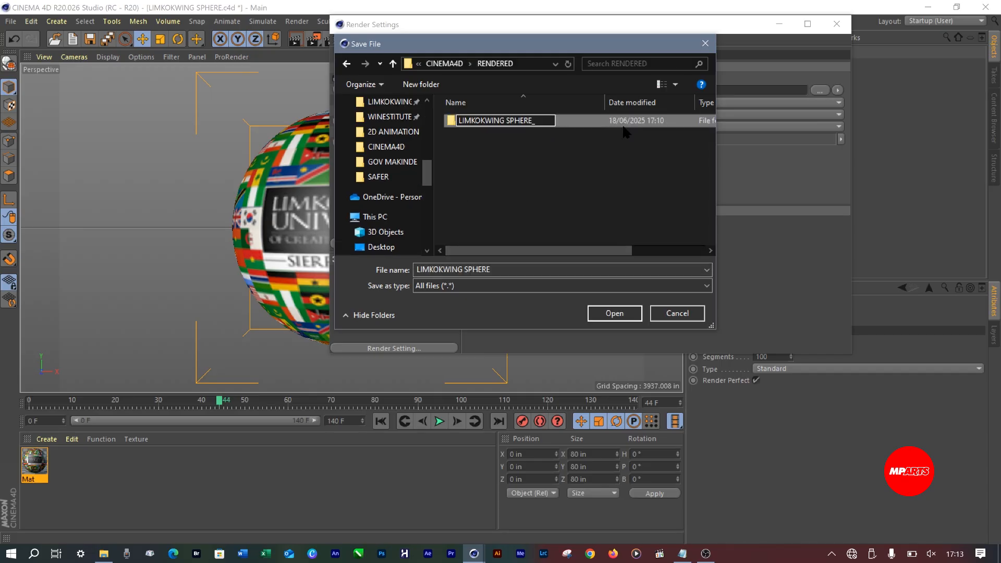
{"action": "type", "text": "SEQUCE"}
{"action": "key", "text": "BackSpace"}
{"action": "key", "text": "BackSpace"}
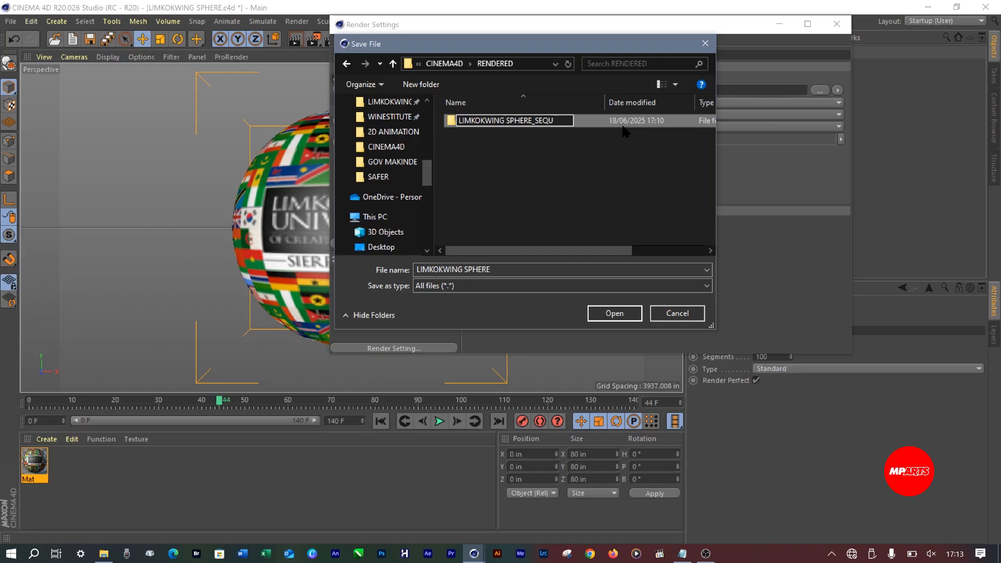
{"action": "type", "text": "ENCE"}
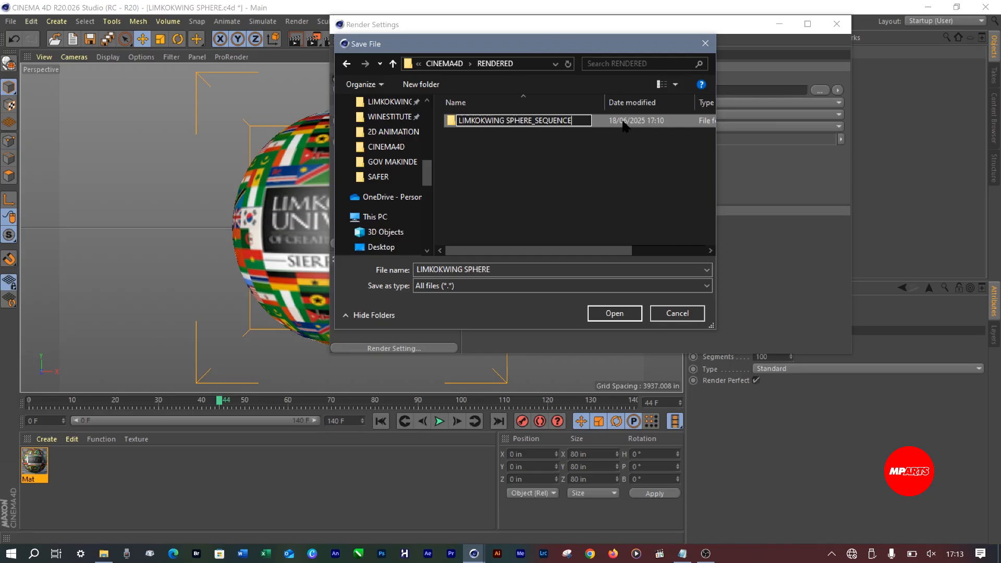
{"action": "left_click", "coordinate": [513, 145]}
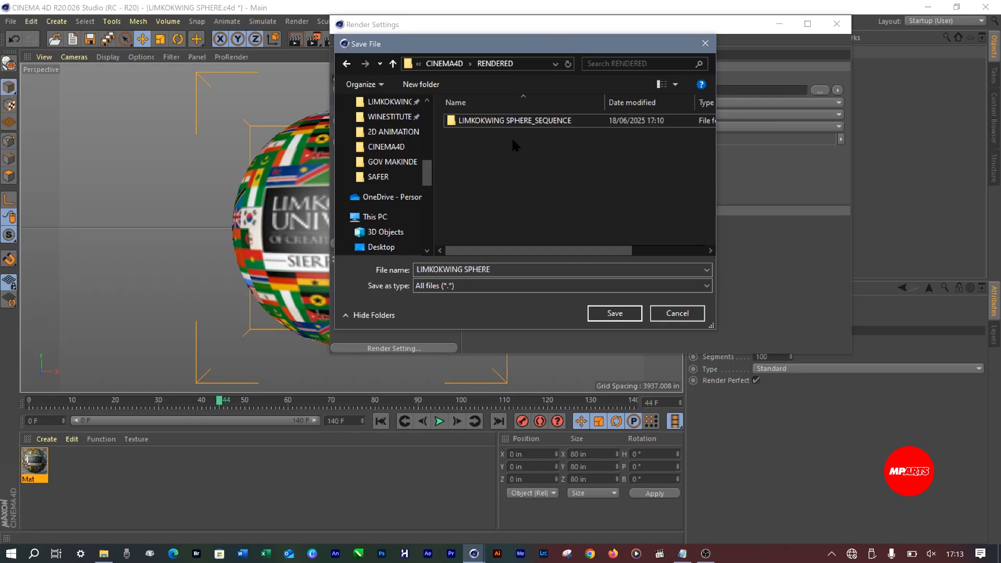
Open the LIMKOKWING SPHERE_SEQUENCE folder and save the render output path there with the file name LIMKOKWING SPHERE
{"action": "double_click", "coordinate": [489, 120]}
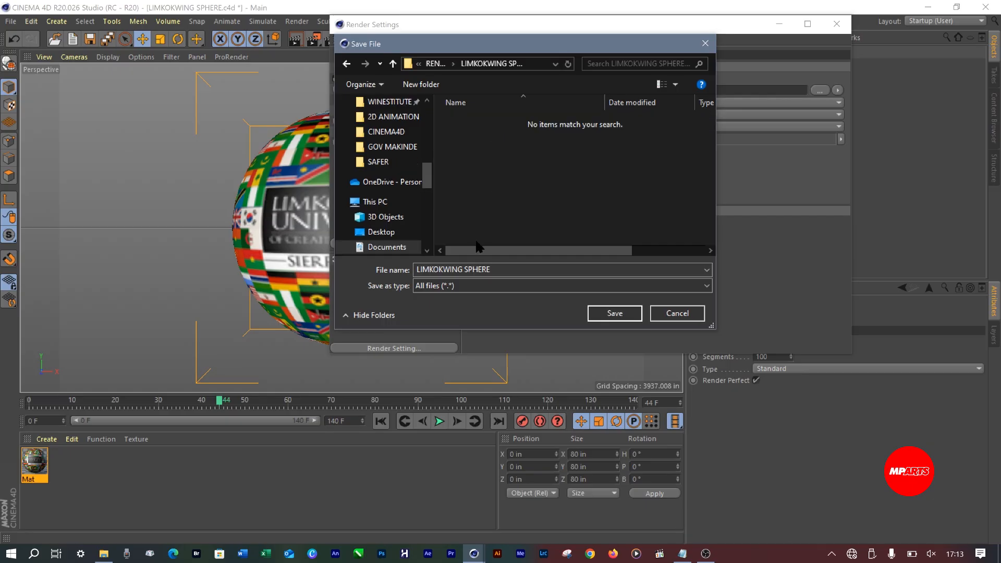
{"action": "left_click", "coordinate": [430, 270]}
{"action": "left_click", "coordinate": [434, 269]}
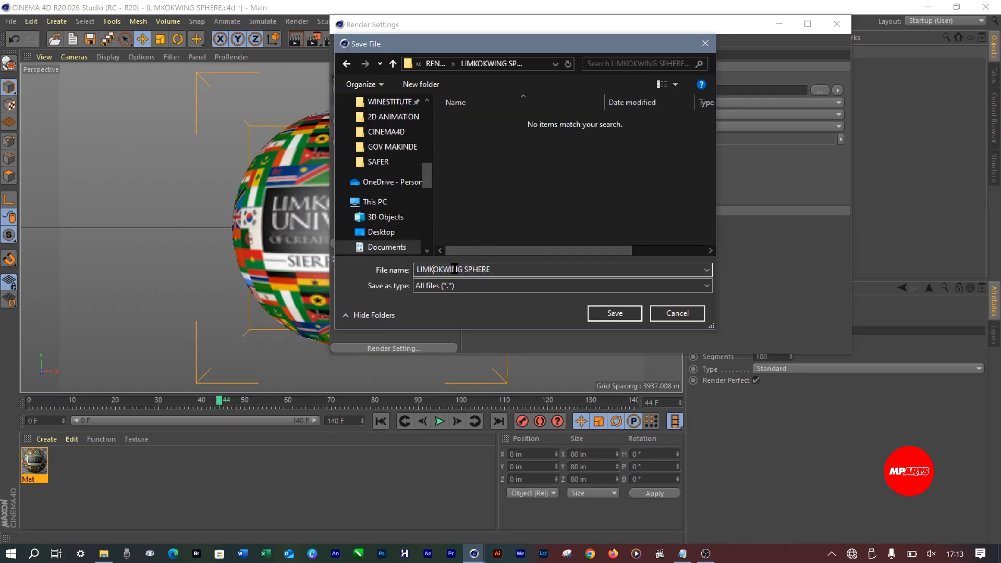
{"action": "left_click", "coordinate": [506, 269]}
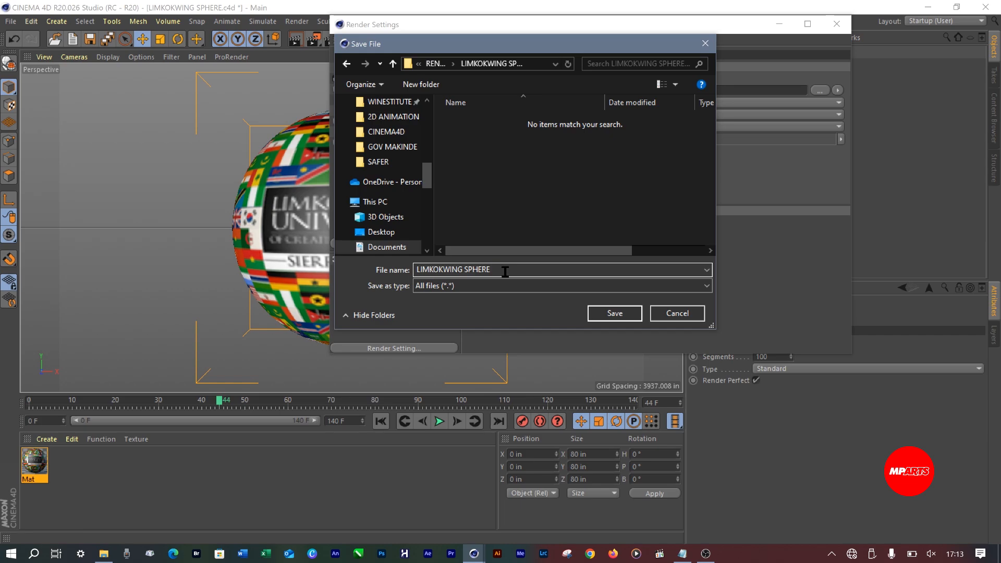
{"action": "left_click", "coordinate": [616, 313]}
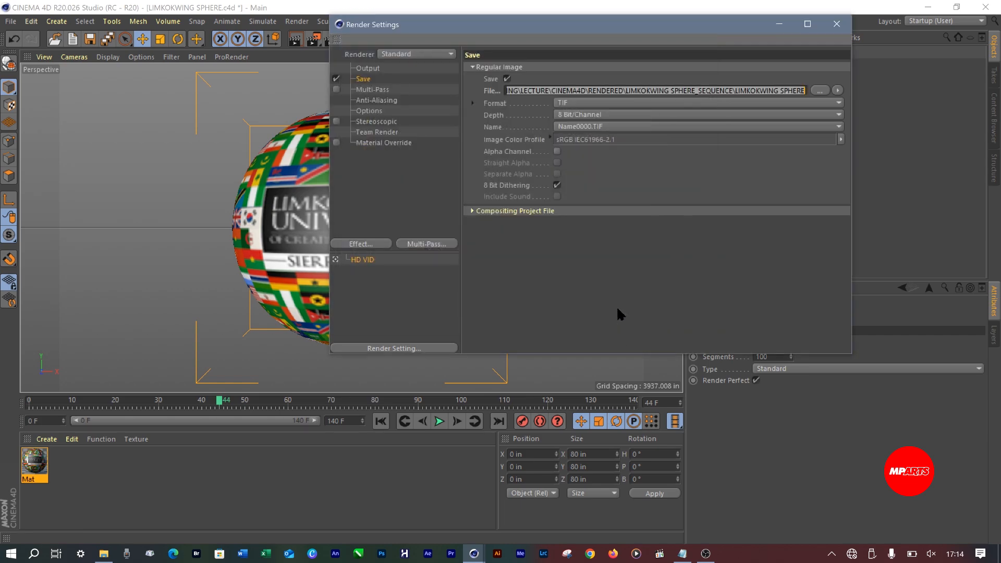
Set the render image format to PNG and enable the alpha channel
{"action": "left_click", "coordinate": [568, 103]}
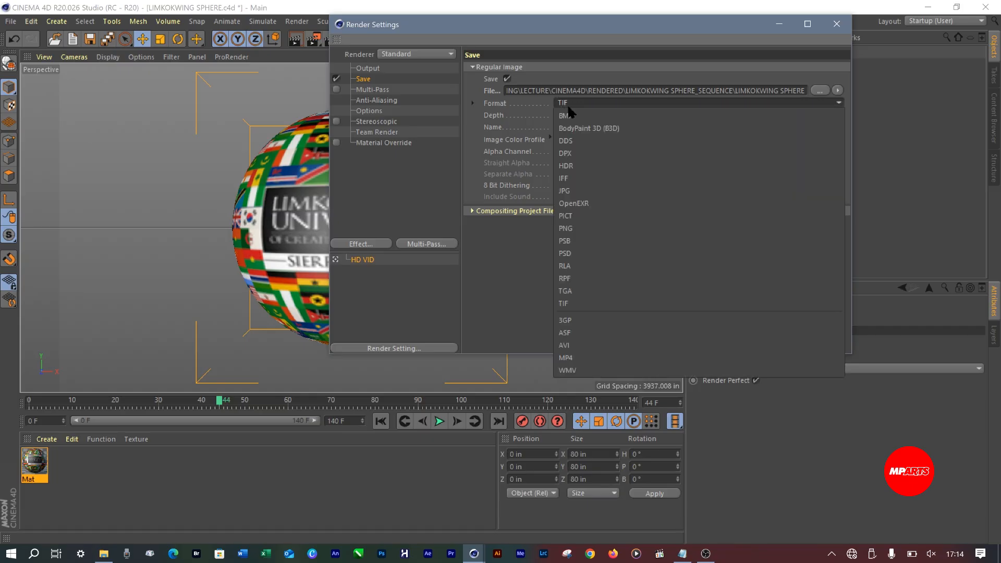
{"action": "left_click", "coordinate": [576, 229]}
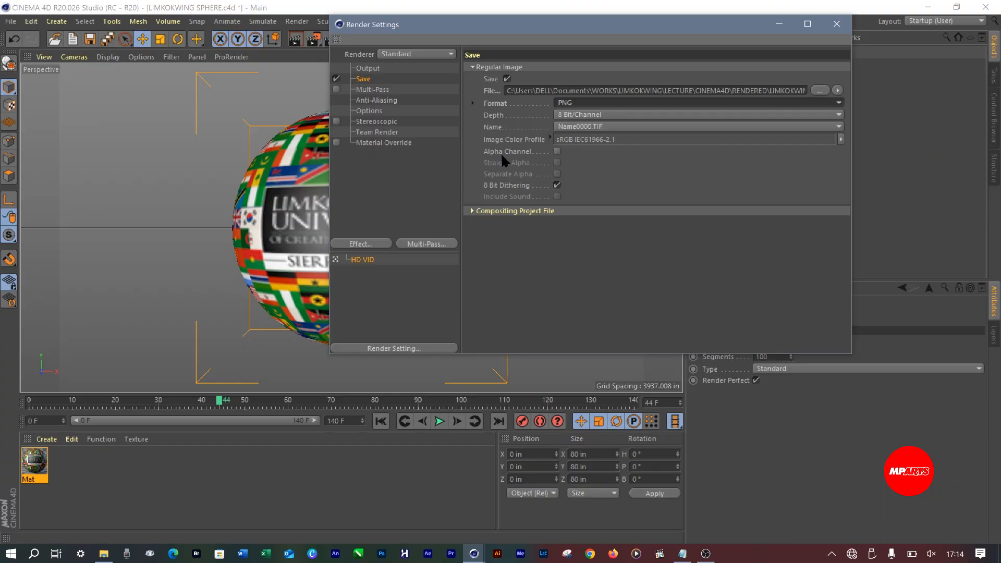
{"action": "left_click", "coordinate": [557, 152]}
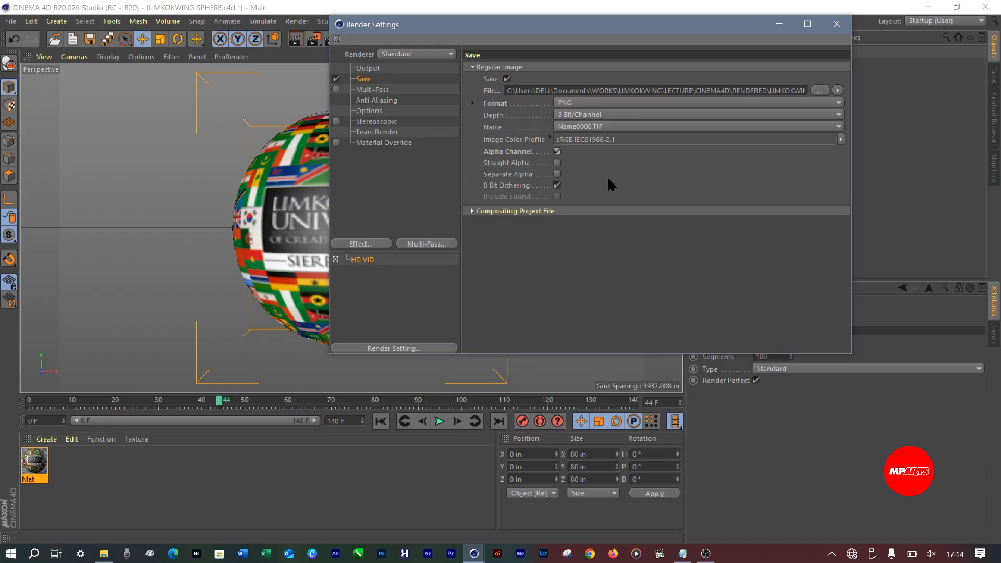
Set the render anti-aliasing to Best with a minimum level of 1x1
{"action": "left_click", "coordinate": [376, 182]}
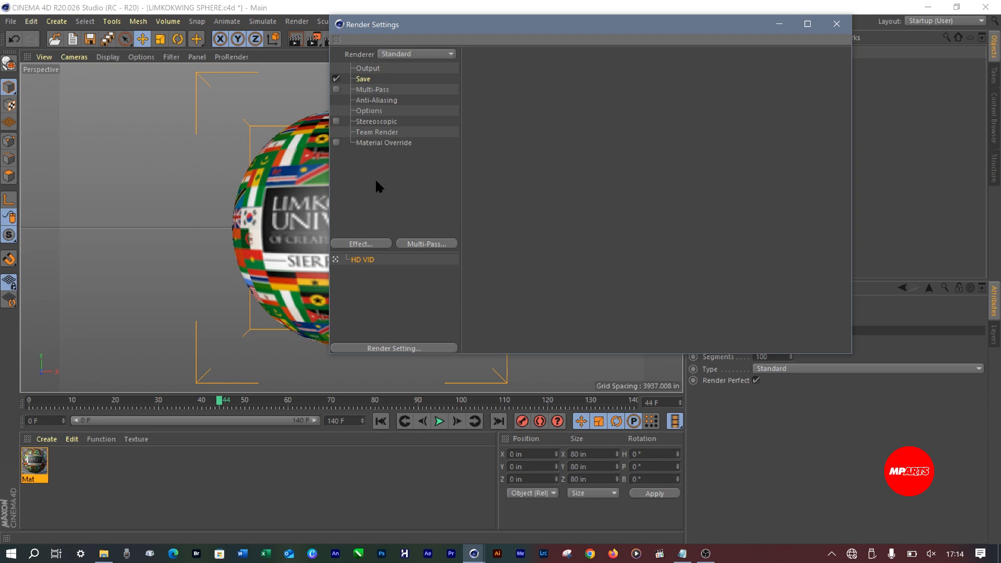
{"action": "left_click", "coordinate": [373, 90]}
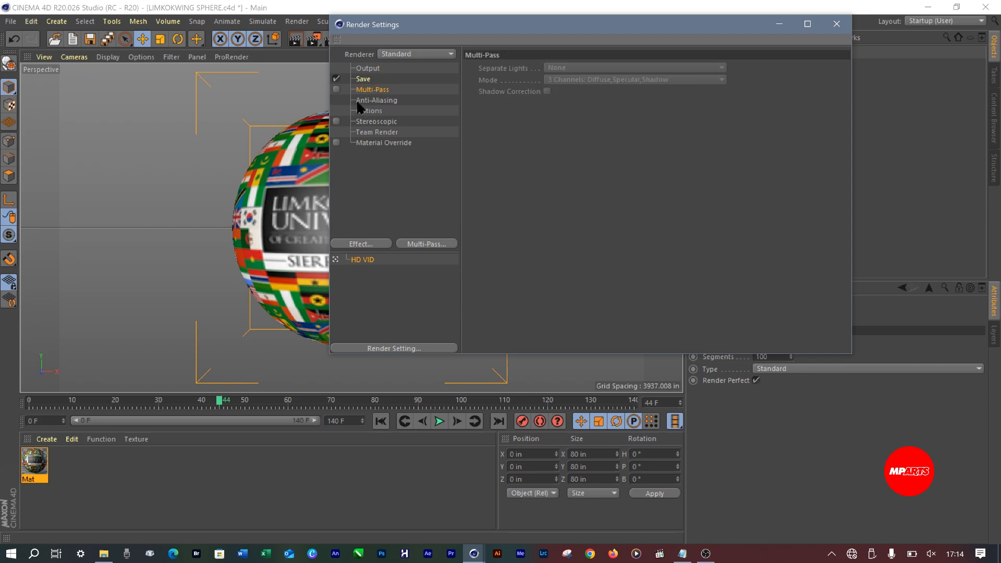
{"action": "left_click", "coordinate": [386, 100]}
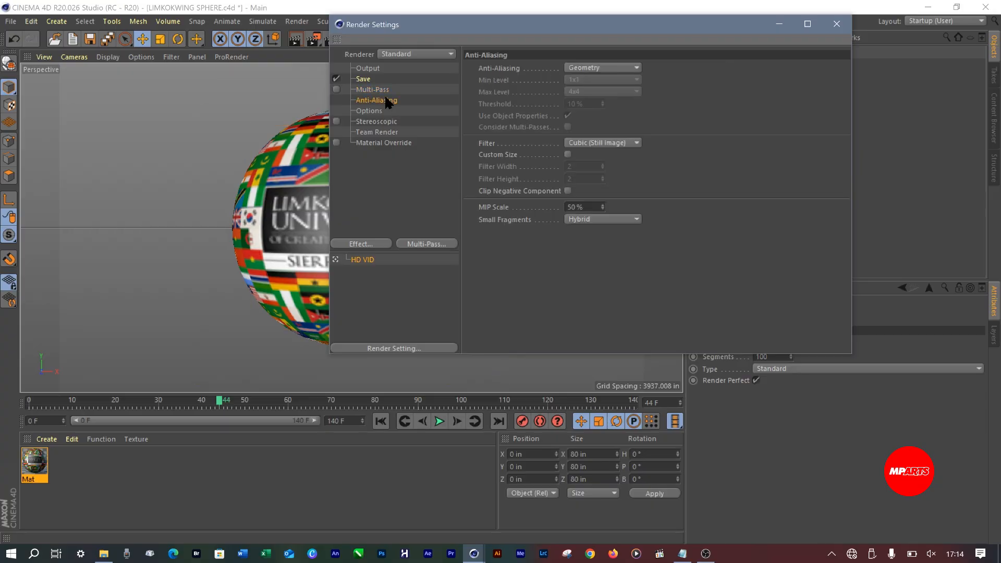
{"action": "left_click", "coordinate": [583, 69]}
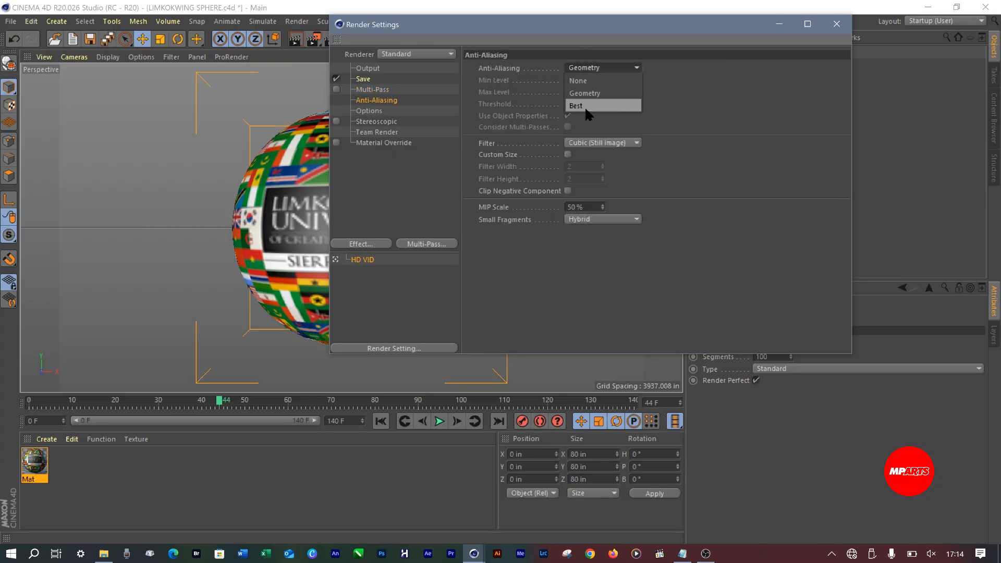
{"action": "left_click", "coordinate": [586, 105]}
{"action": "left_click", "coordinate": [595, 78]}
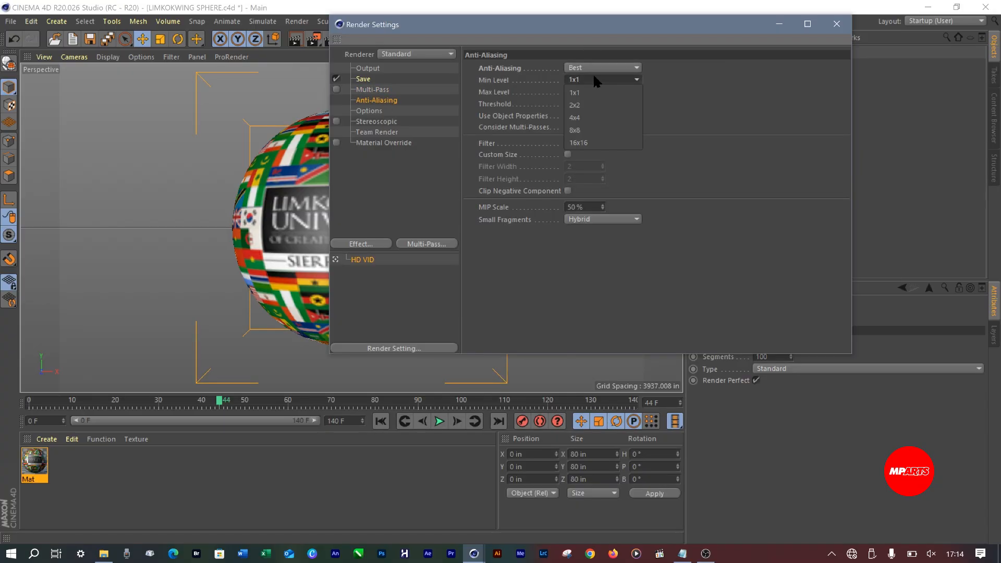
{"action": "left_click", "coordinate": [626, 90]}
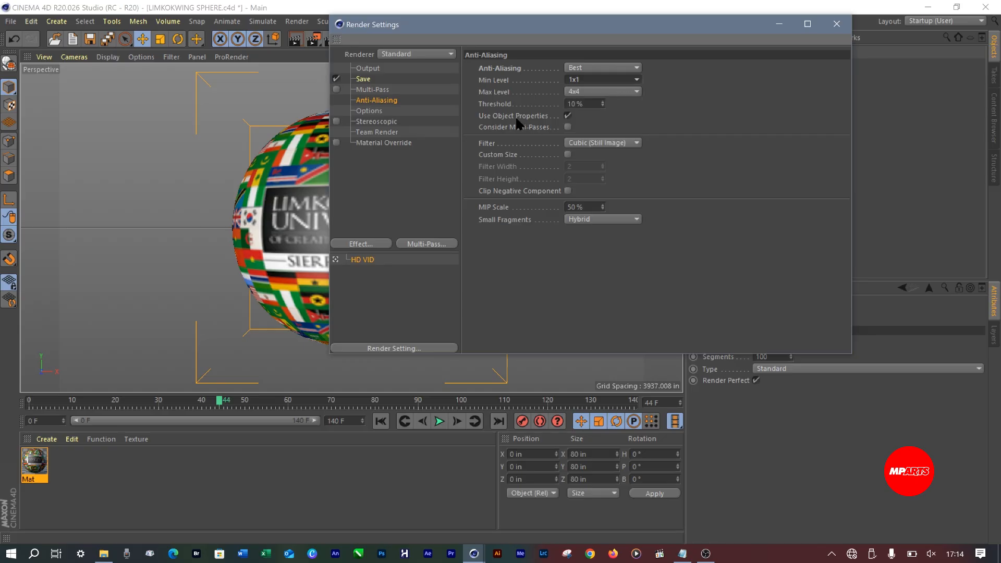
{"action": "left_click", "coordinate": [372, 112]}
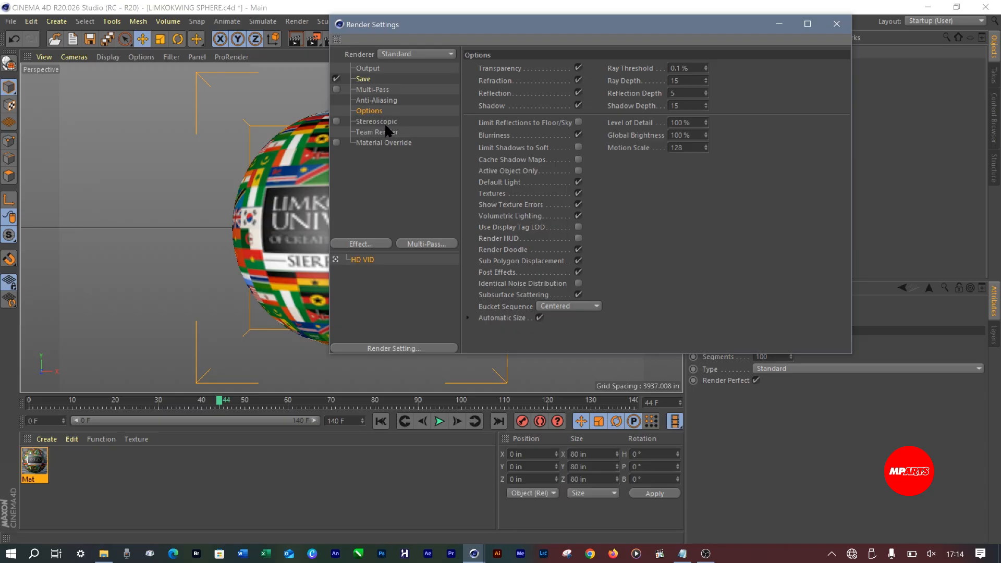
{"action": "left_click", "coordinate": [385, 124]}
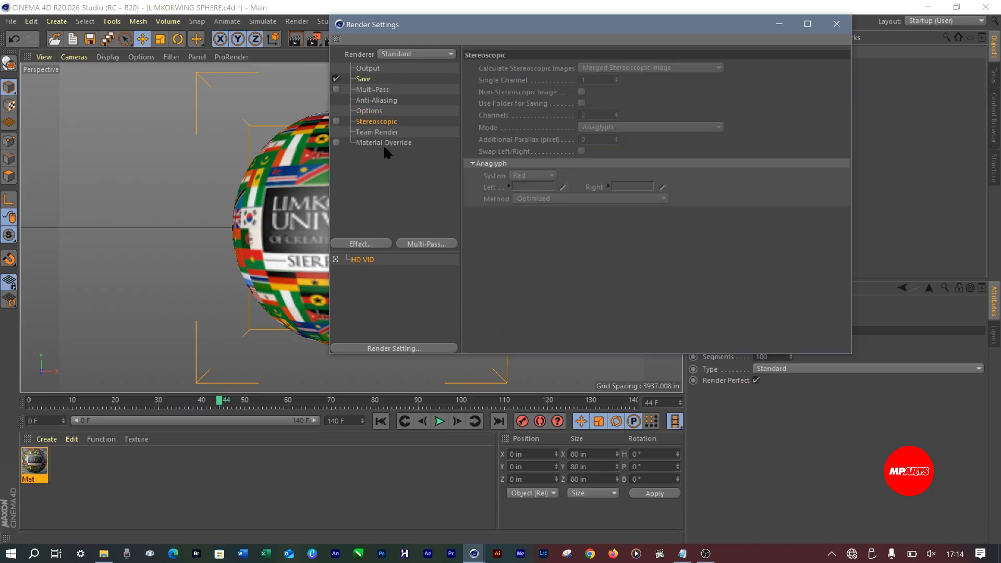
{"action": "left_click", "coordinate": [371, 135]}
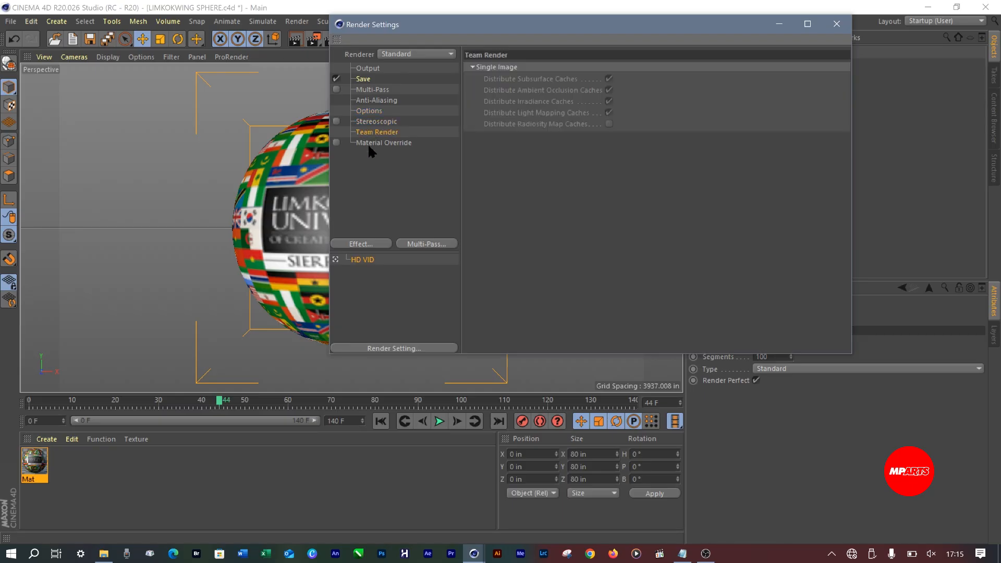
{"action": "left_click", "coordinate": [370, 144]}
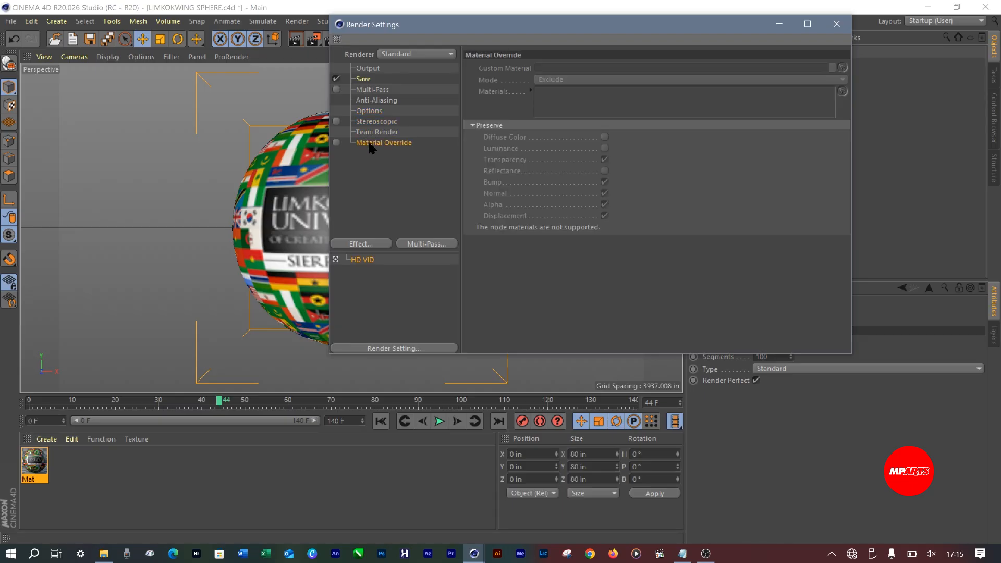
{"action": "left_click", "coordinate": [373, 189]}
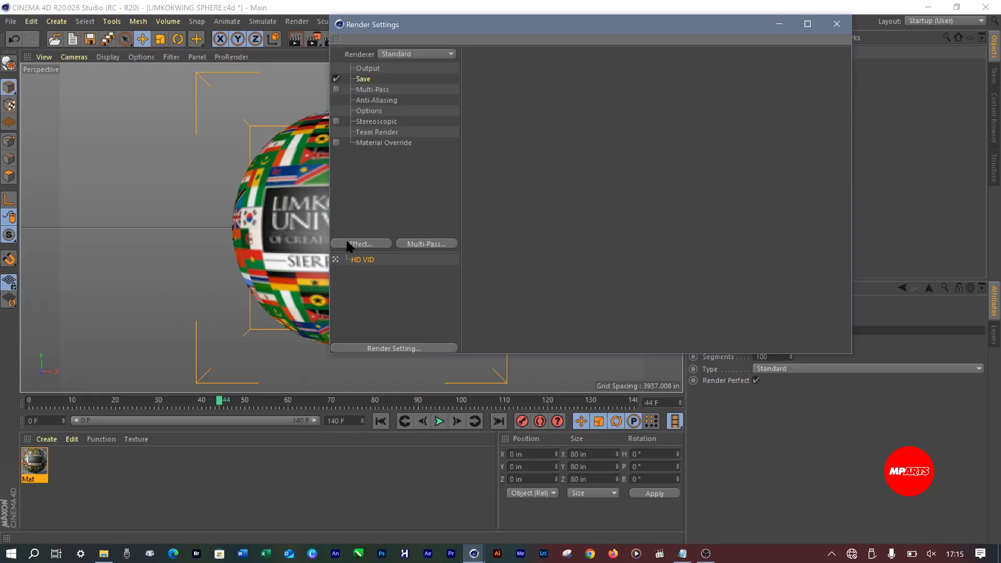
Add the Global Illumination effect to the render settings
{"action": "left_click", "coordinate": [347, 242]}
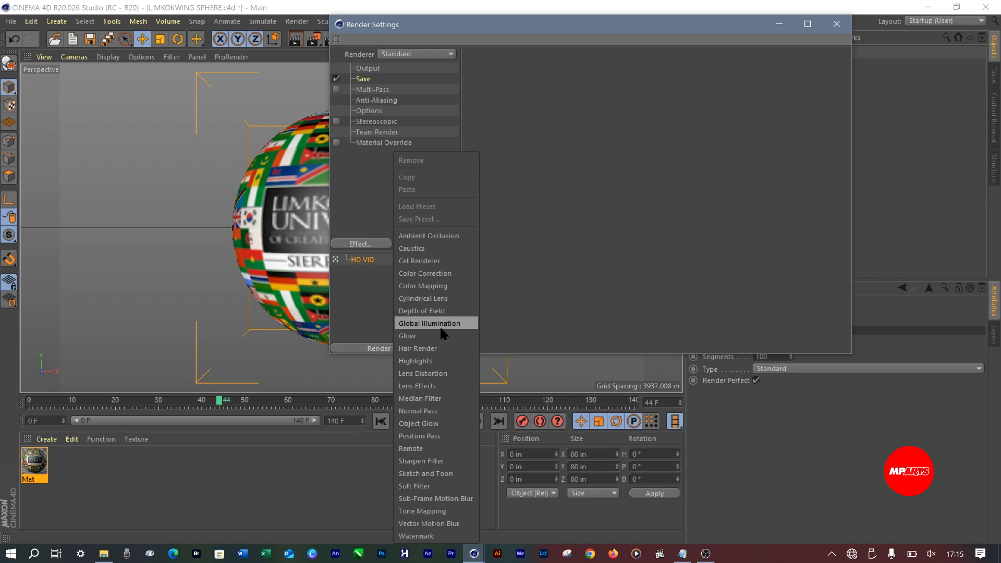
{"action": "left_click", "coordinate": [441, 325]}
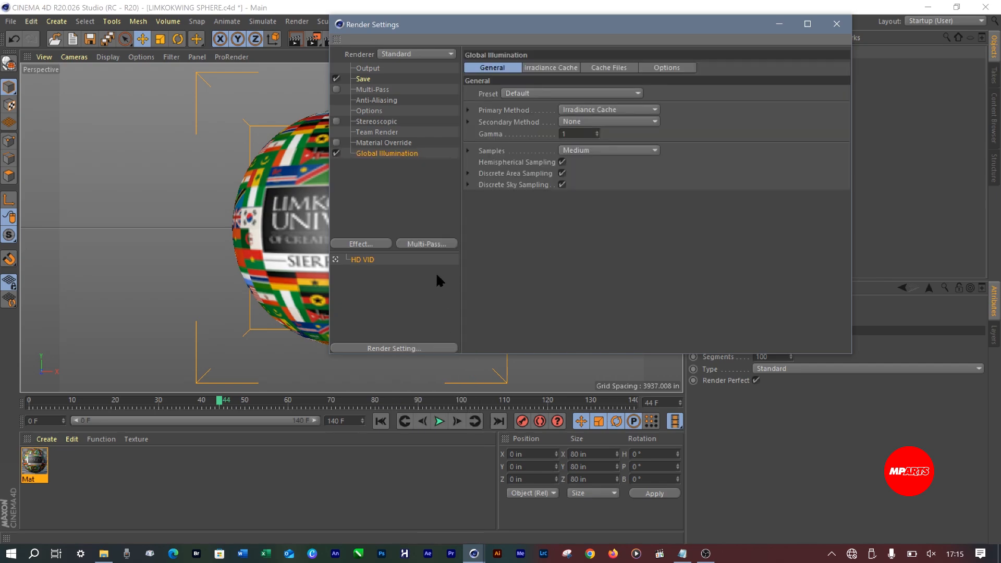
{"action": "left_click", "coordinate": [394, 185]}
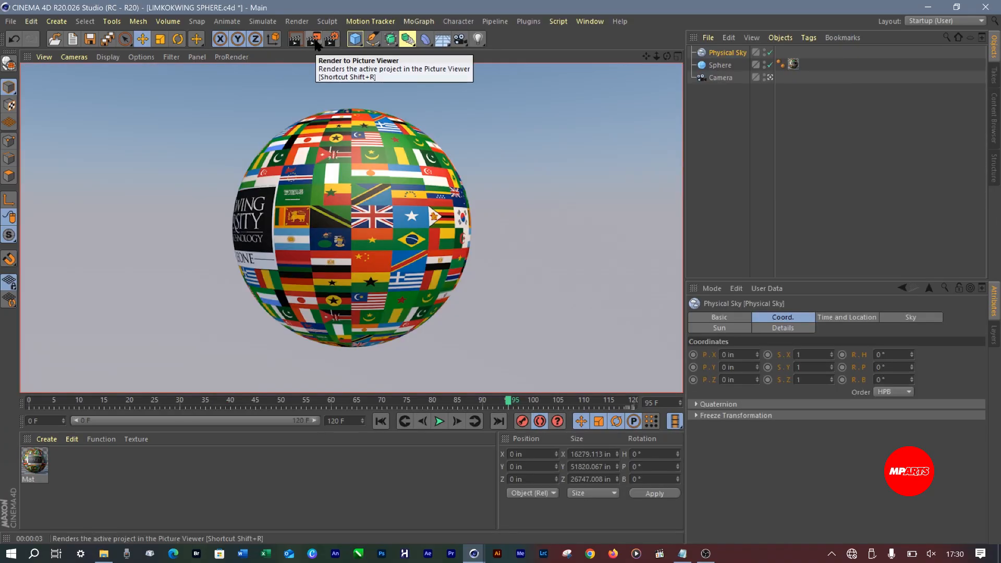
{"action": "left_click", "coordinate": [706, 127]}
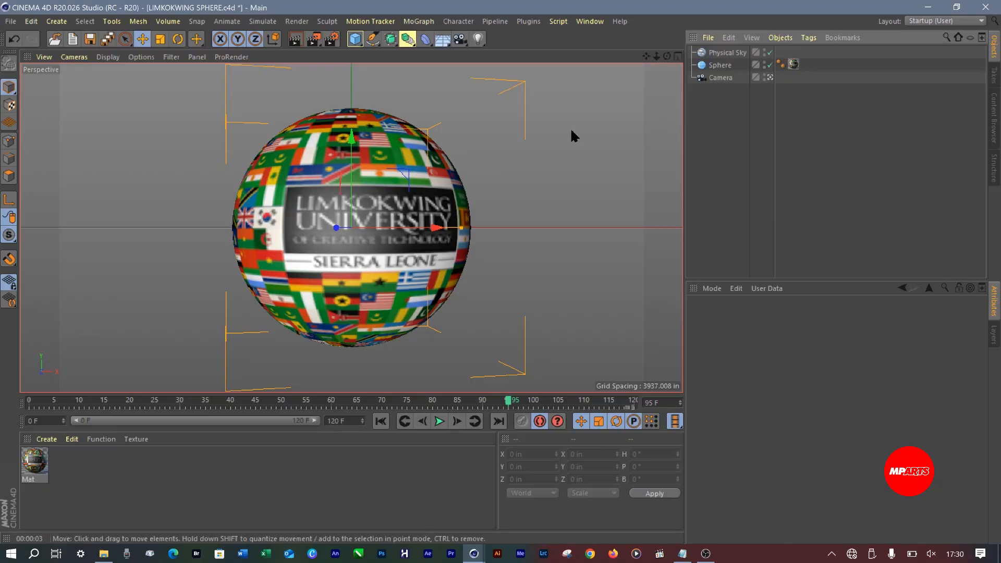
{"action": "key", "text": "ctrl+r"}
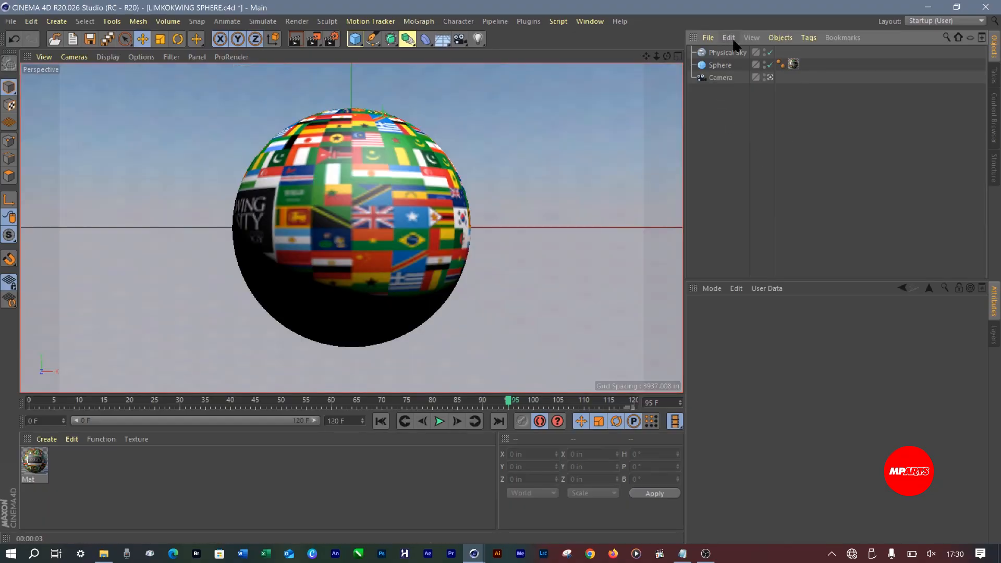
{"action": "left_click", "coordinate": [727, 51]}
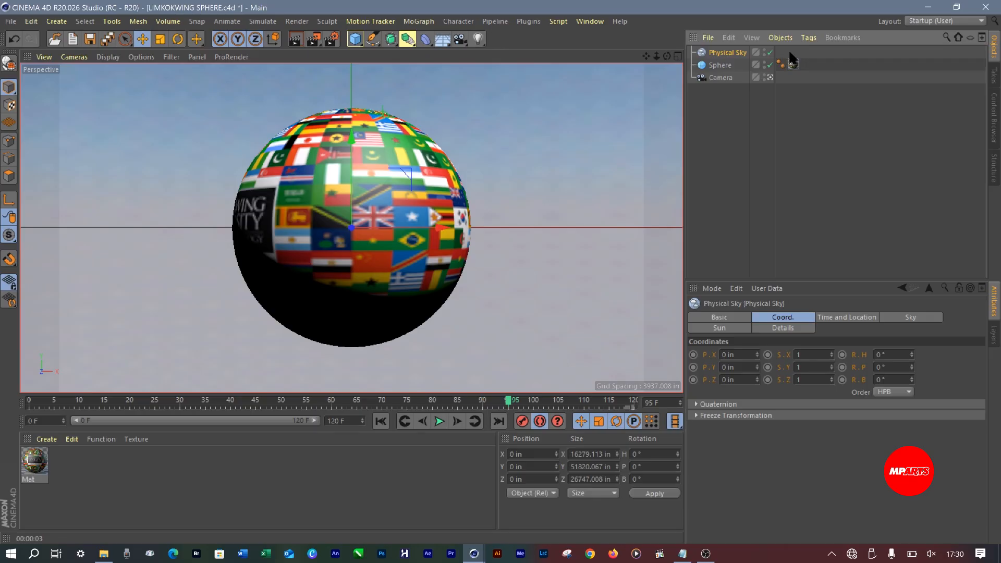
{"action": "right_click", "coordinate": [725, 51]}
{"action": "left_click", "coordinate": [697, 217]}
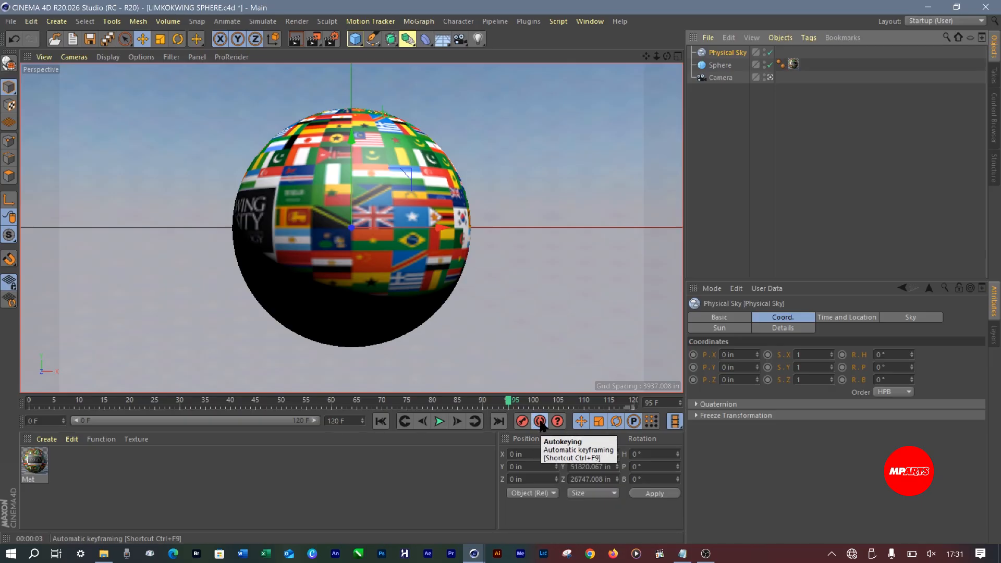
Turn off automatic keyframing and clear the object selection
{"action": "left_click", "coordinate": [540, 421]}
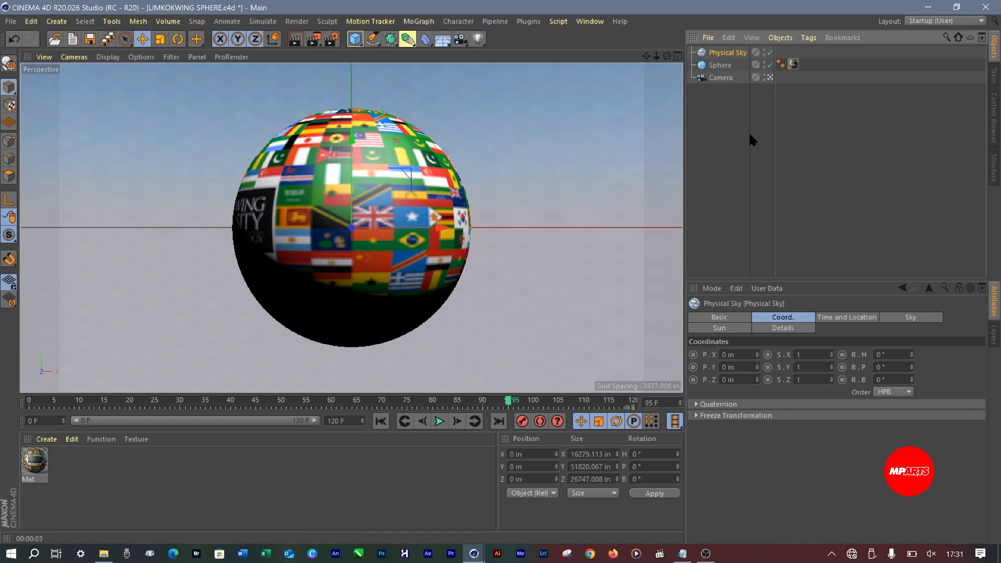
{"action": "left_click", "coordinate": [719, 94]}
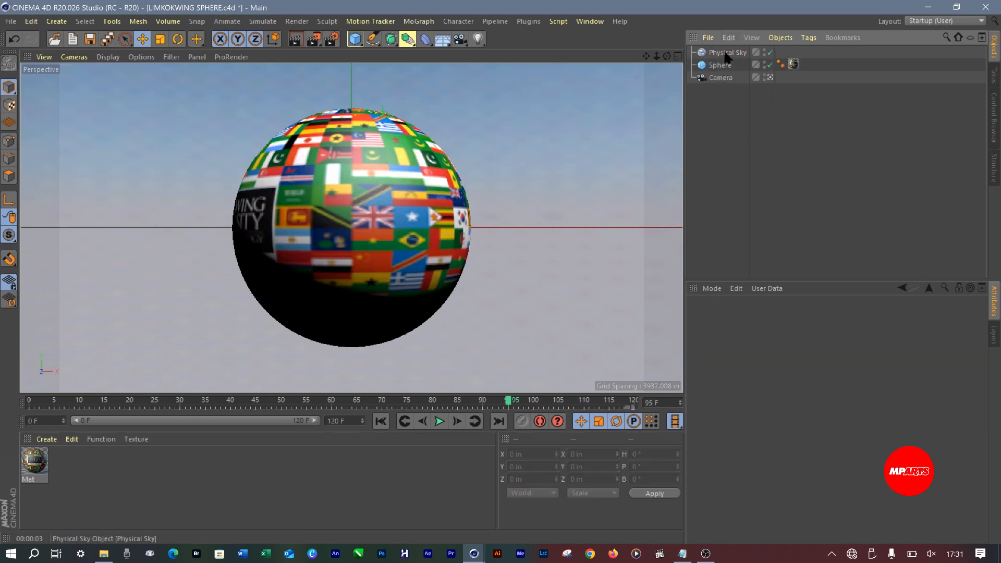
Add a Compositing tag to the Physical Sky with Seen by Camera turned off, and test-render the active view
{"action": "left_click", "coordinate": [725, 52]}
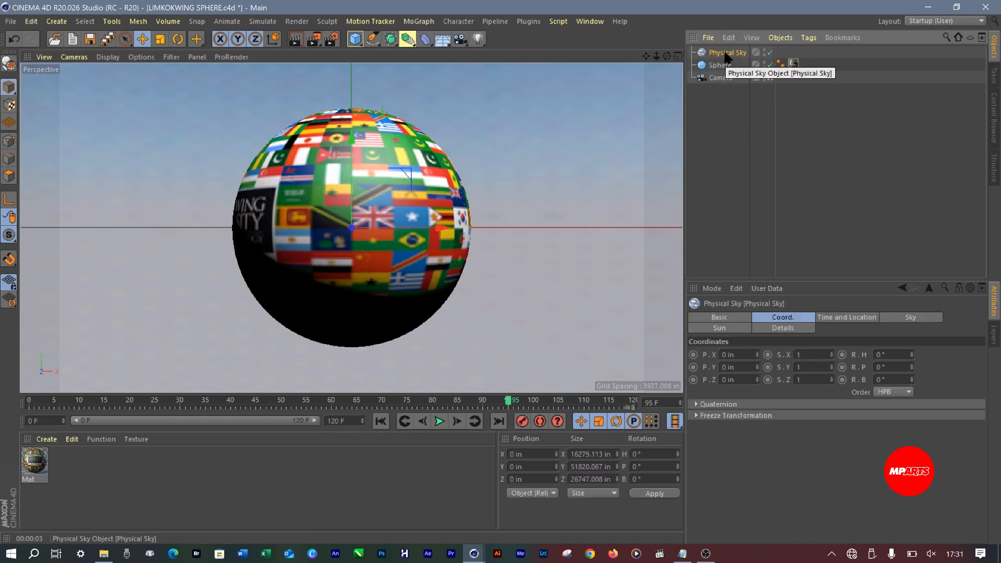
{"action": "right_click", "coordinate": [724, 52]}
{"action": "mouse_move", "coordinate": [805, 52]}
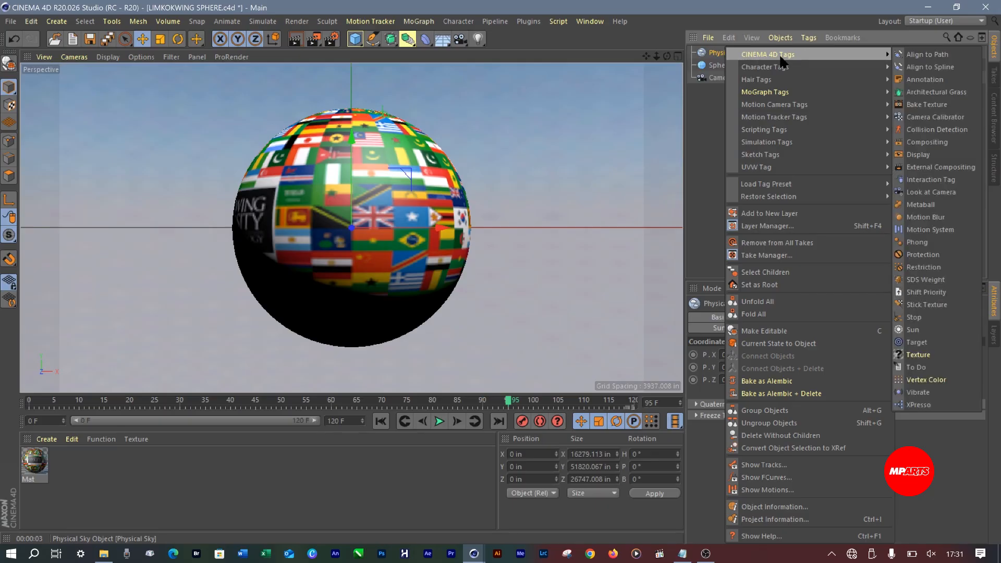
{"action": "left_click", "coordinate": [933, 142]}
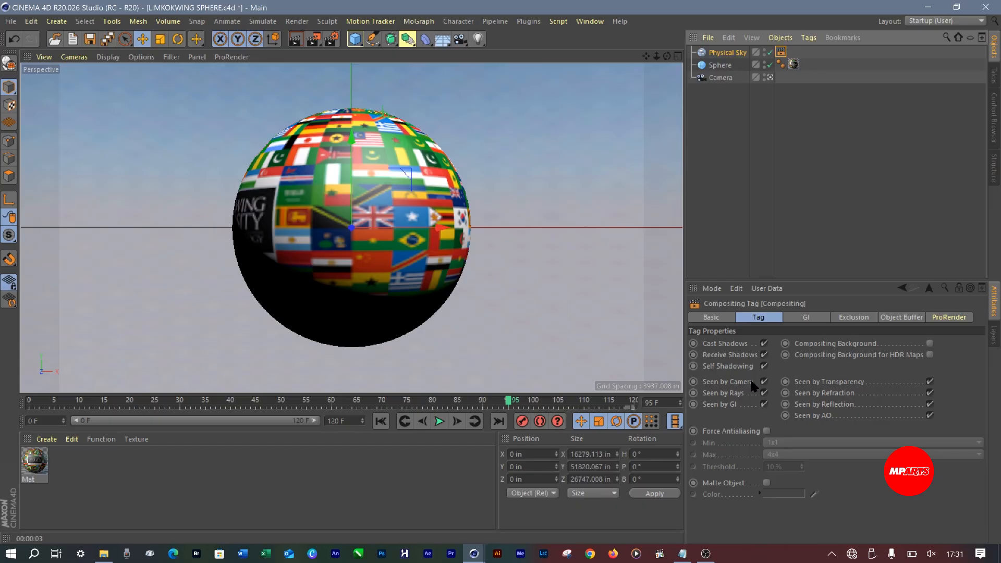
{"action": "left_click", "coordinate": [764, 382]}
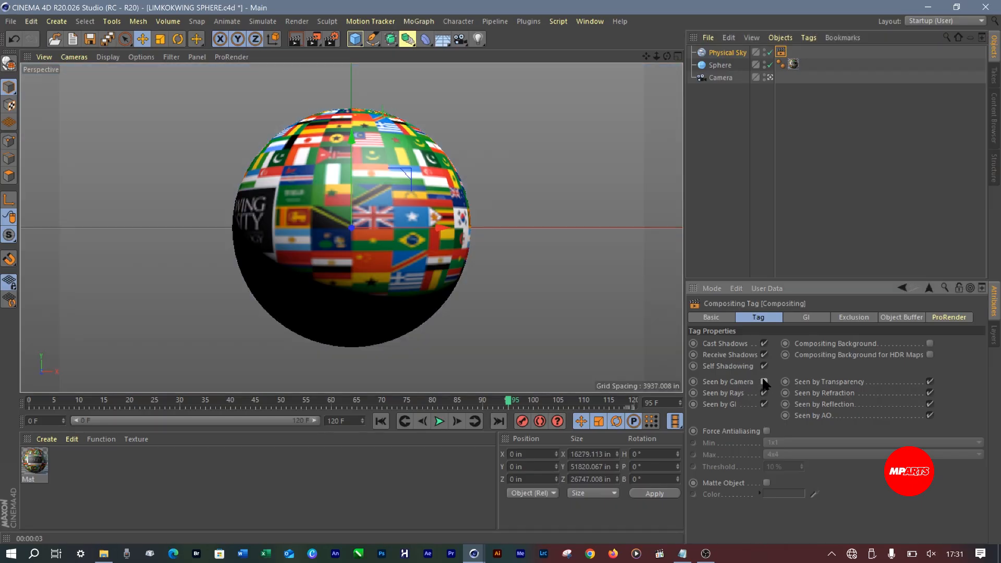
{"action": "left_click", "coordinate": [297, 40]}
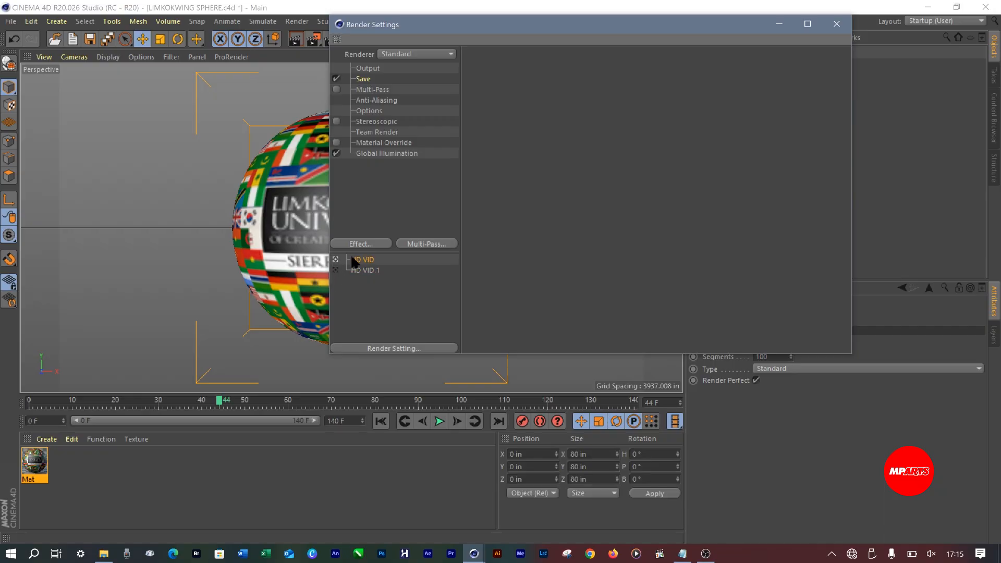
Set the save format of the HD VID.1 render setting to JPG
{"action": "left_click", "coordinate": [367, 69]}
{"action": "left_click", "coordinate": [367, 80]}
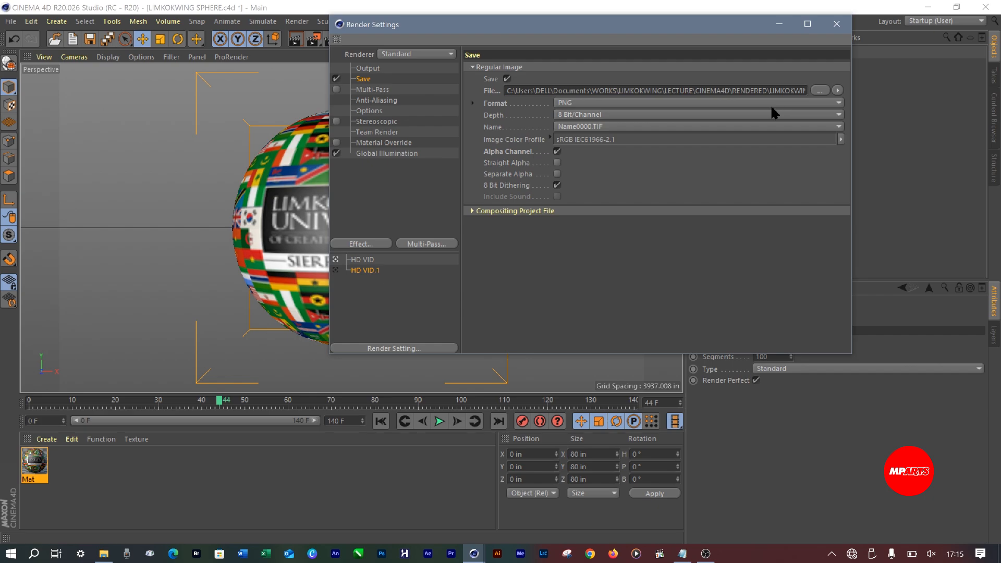
{"action": "left_click", "coordinate": [776, 102]}
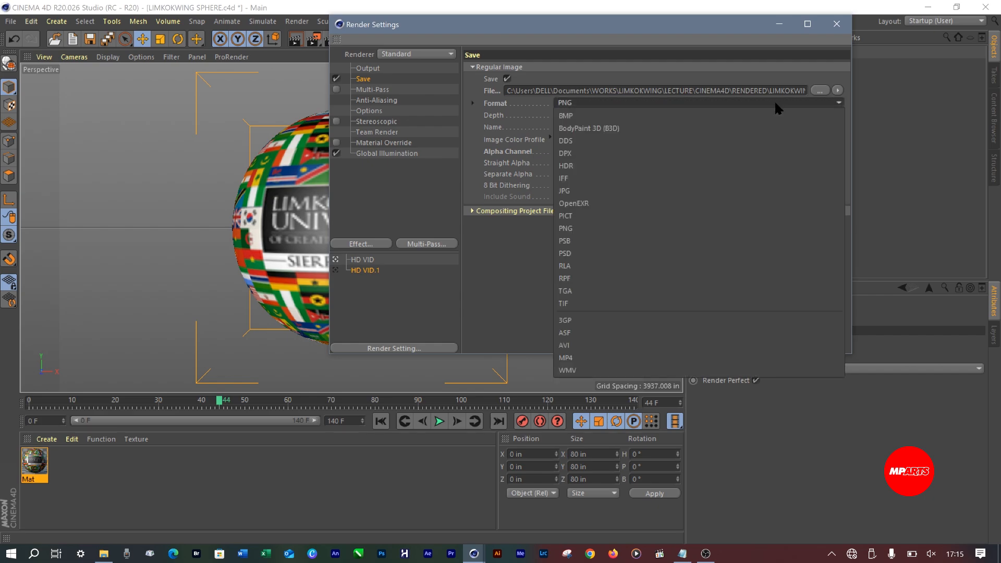
{"action": "left_click", "coordinate": [587, 189]}
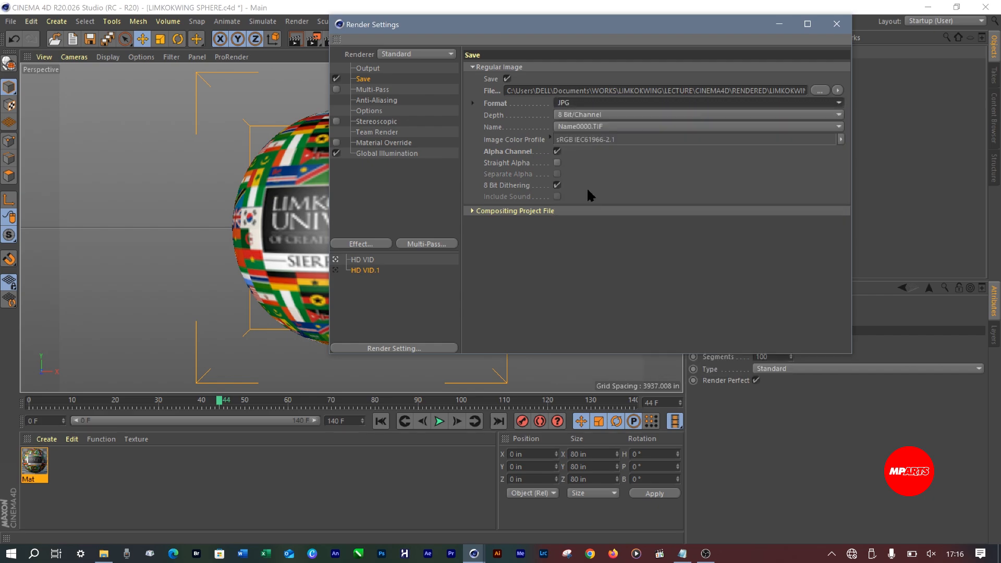
Make HD VID.1 the active render setting and rename it JPEG
{"action": "left_click", "coordinate": [336, 270]}
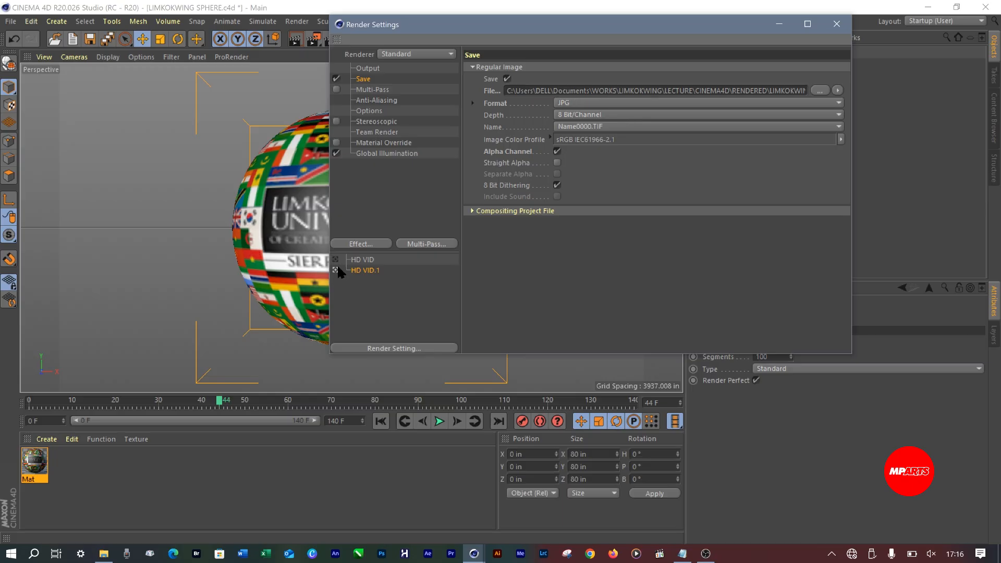
{"action": "left_click", "coordinate": [368, 260]}
{"action": "left_click", "coordinate": [365, 267]}
{"action": "double_click", "coordinate": [364, 270]}
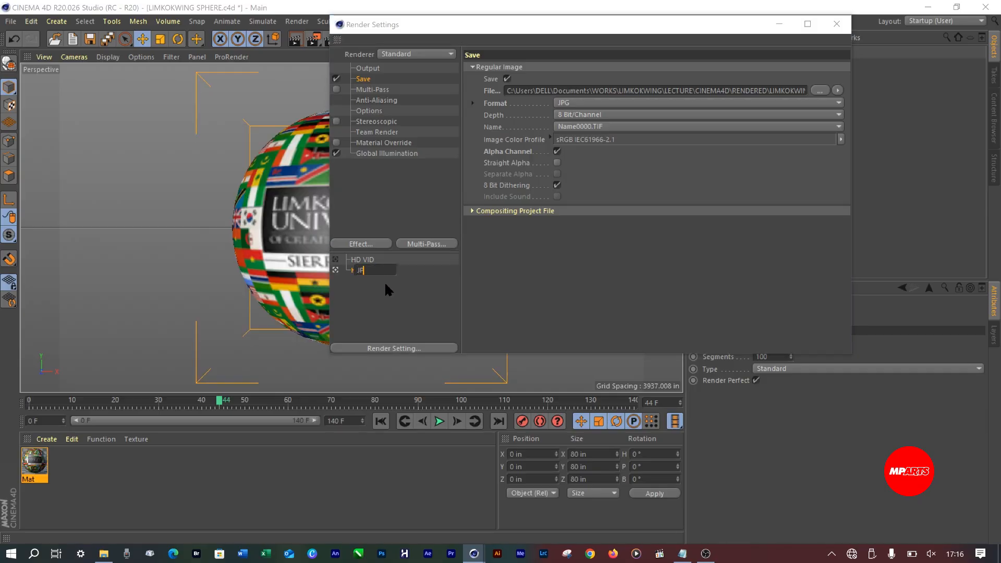
{"action": "type", "text": "JPEG"}
{"action": "key", "text": "Return"}
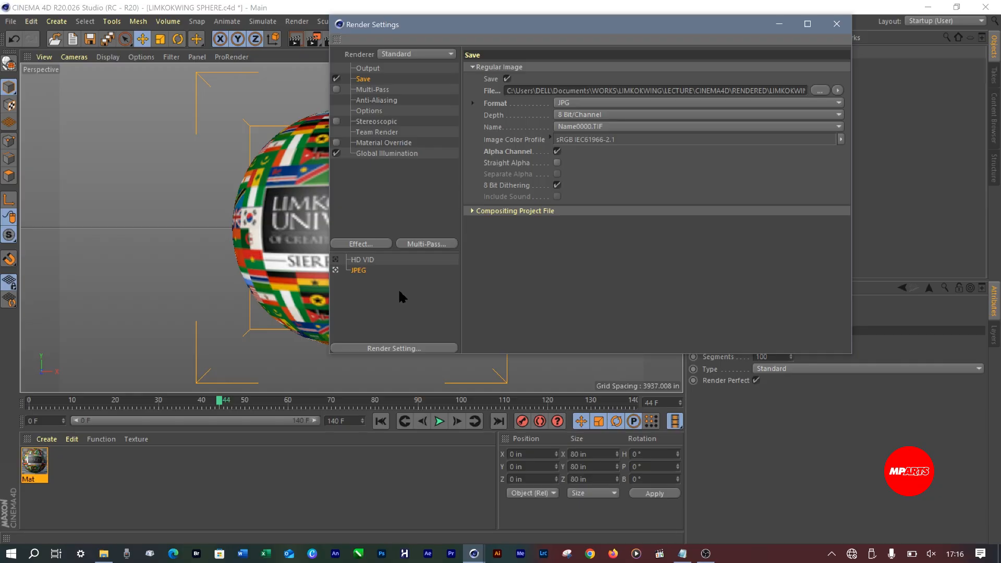
Switch back to the HD VID render setting, save the project and close the render settings
{"action": "left_click", "coordinate": [363, 260]}
{"action": "key", "text": "ctrl+s"}
{"action": "left_click", "coordinate": [835, 24]}
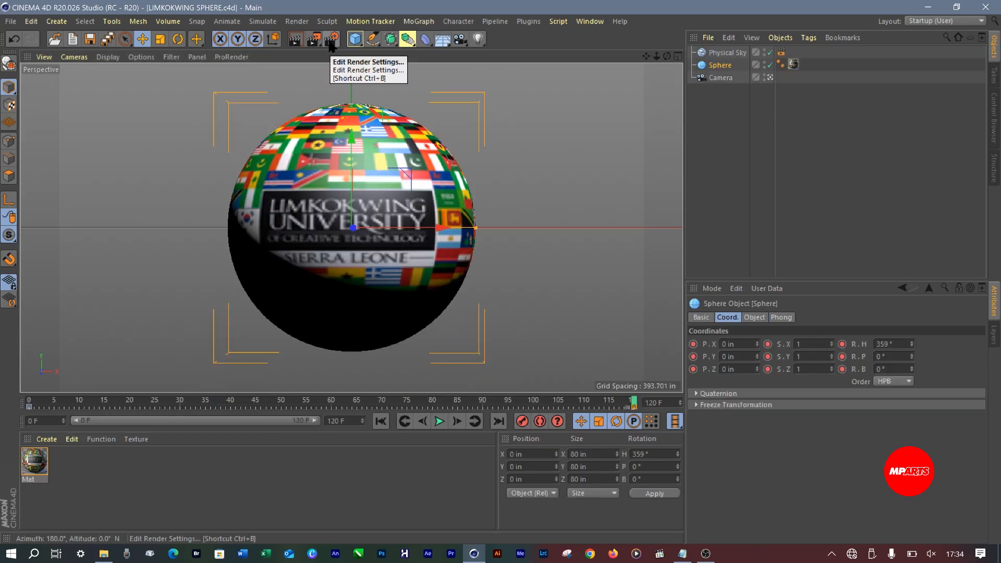
Review the Output options of the HD VID render setting and render the project to the Picture Viewer
{"action": "left_click", "coordinate": [331, 39]}
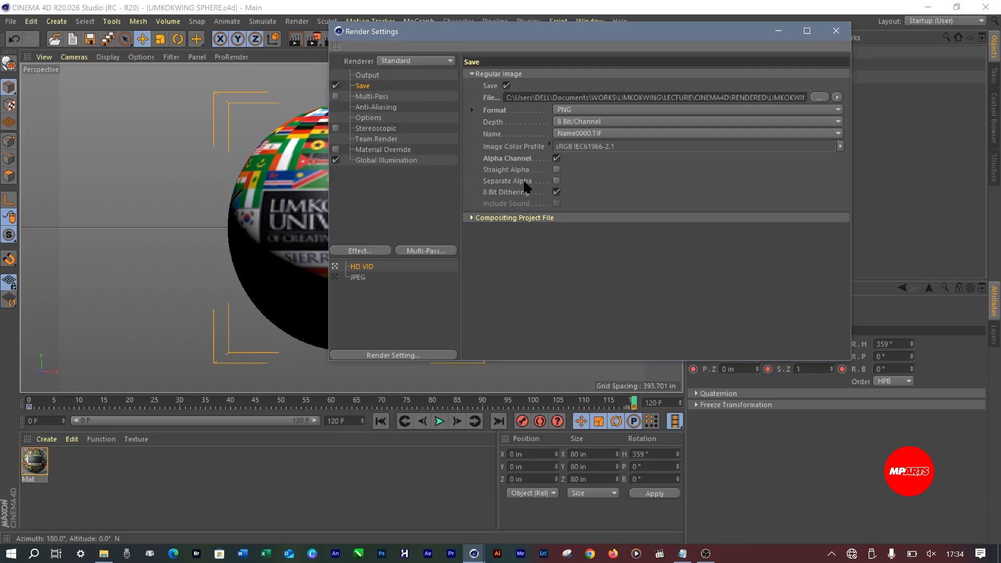
{"action": "left_click", "coordinate": [372, 76]}
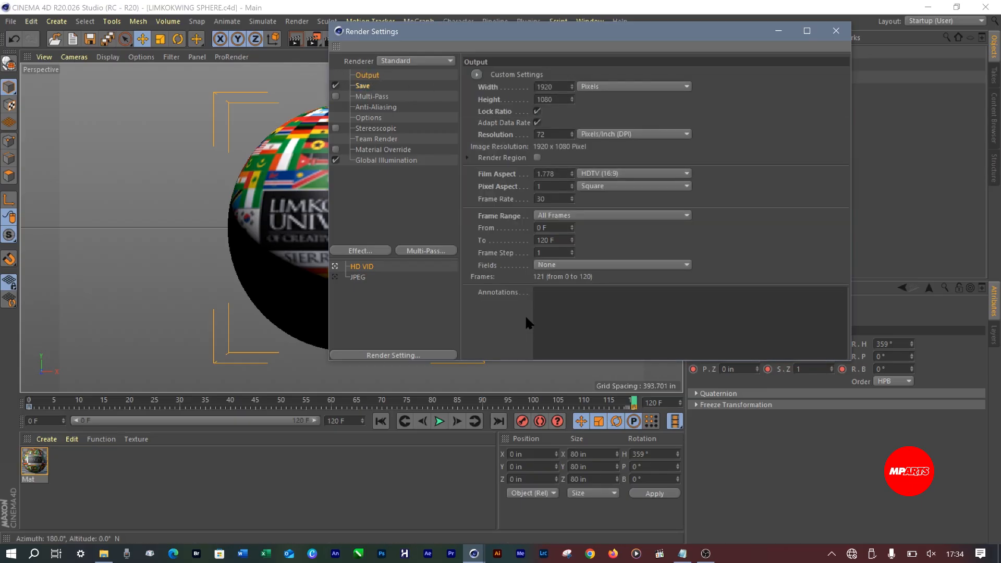
{"action": "left_click", "coordinate": [836, 30]}
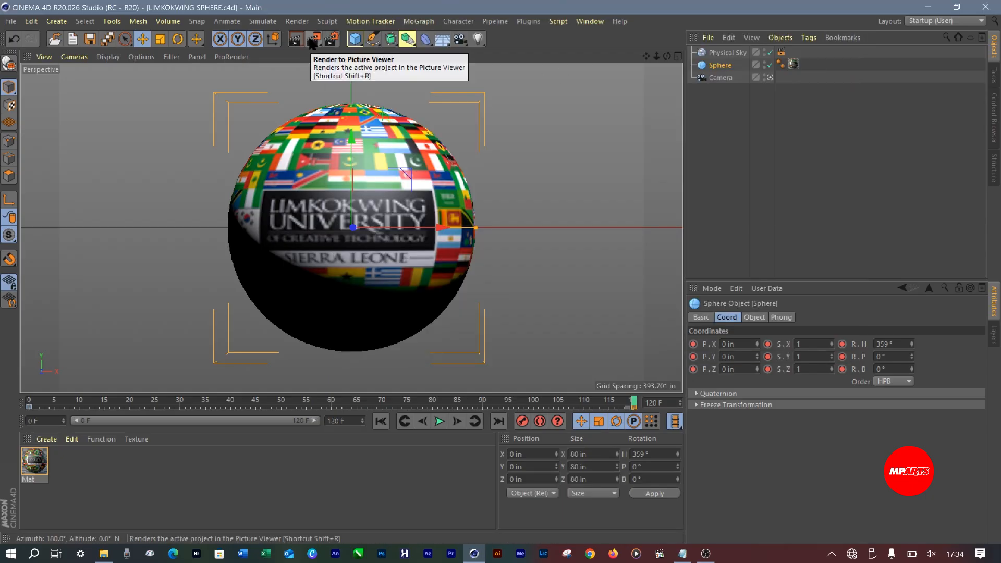
{"action": "left_click", "coordinate": [311, 42]}
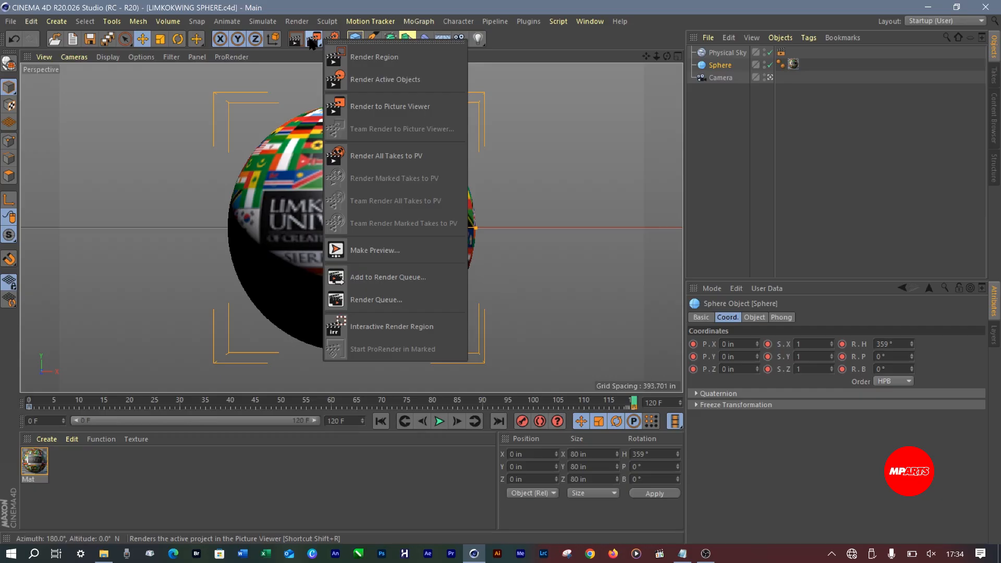
{"action": "left_click", "coordinate": [364, 104]}
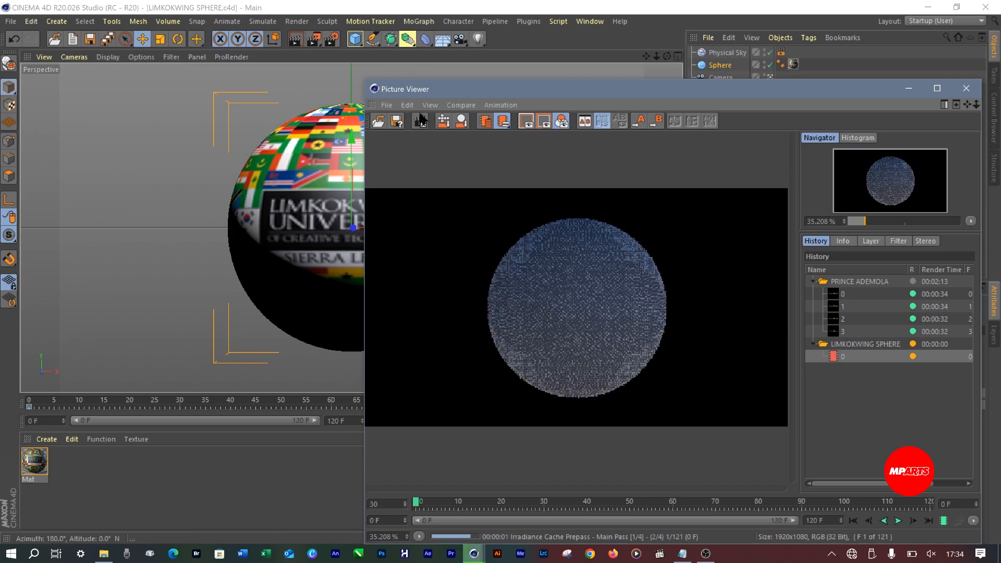
Inspect the first rendering frame up close in the Picture Viewer and return to the full-frame view
{"action": "double_click", "coordinate": [601, 366]}
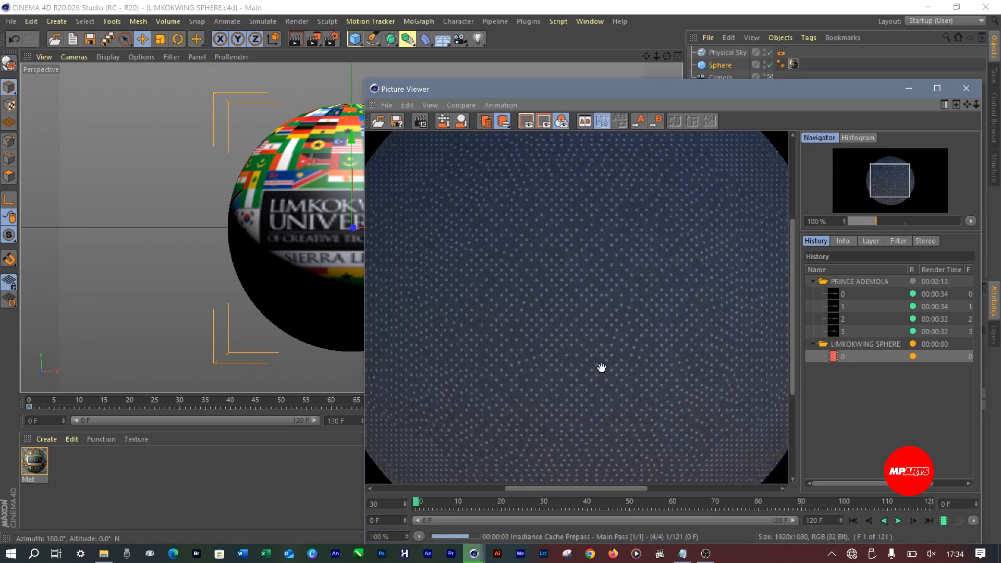
{"action": "double_click", "coordinate": [602, 368]}
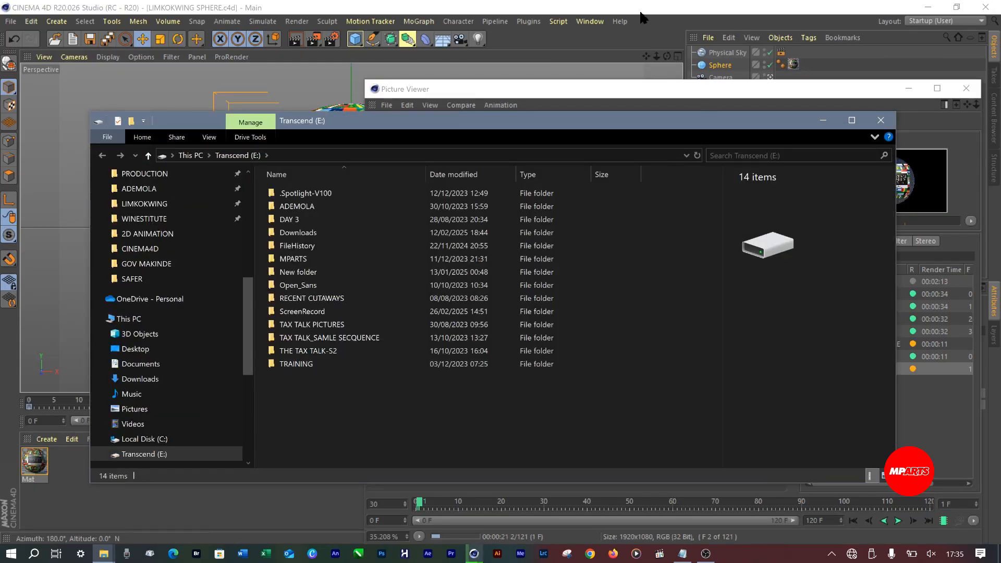
{"action": "left_click", "coordinate": [789, 87]}
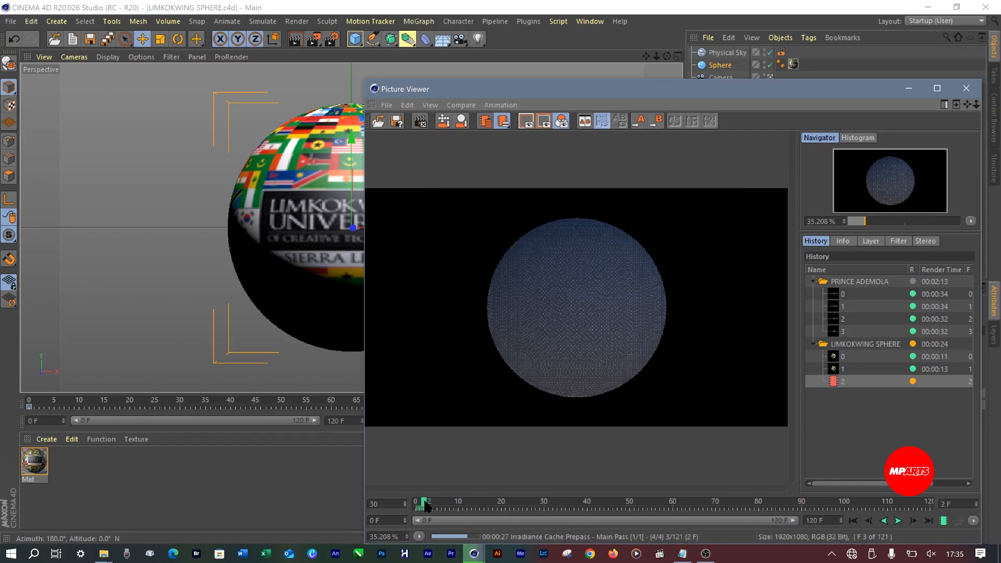
Step through the first rendered frames in the Picture Viewer and play the rendered sequence forwards
{"action": "left_click_drag", "start_coordinate": [421, 505], "coordinate": [415, 505]}
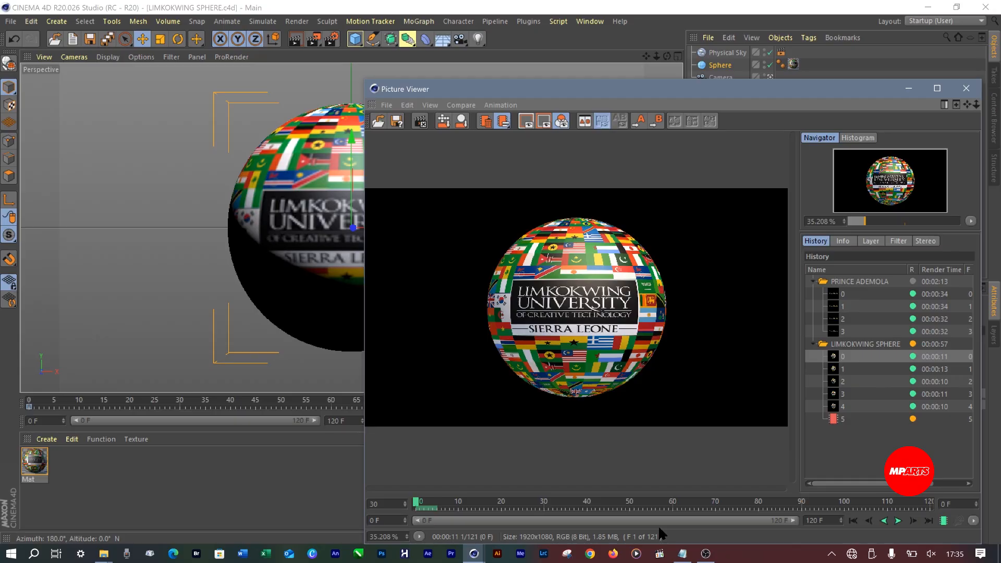
{"action": "key", "text": "Down"}
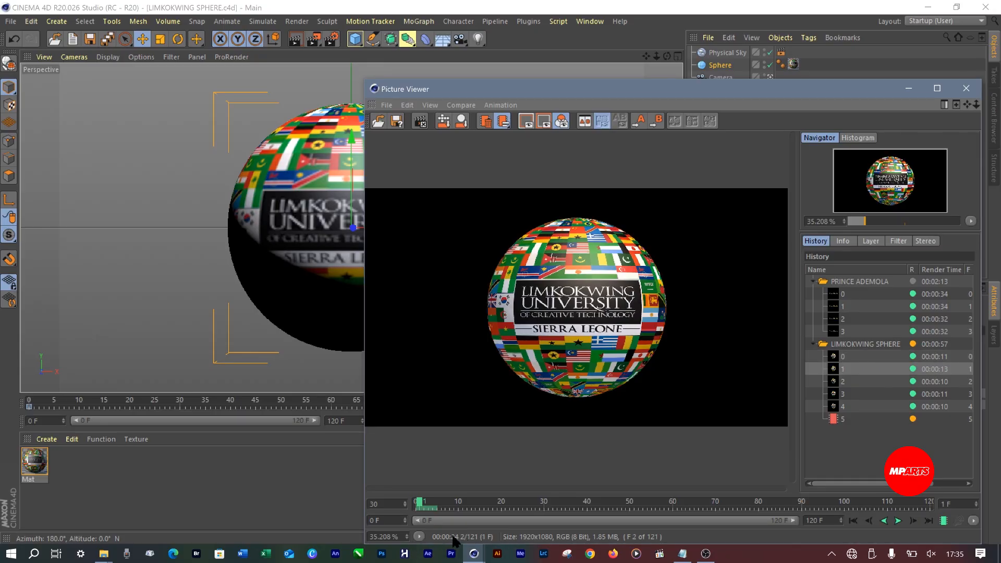
{"action": "key", "text": "Down"}
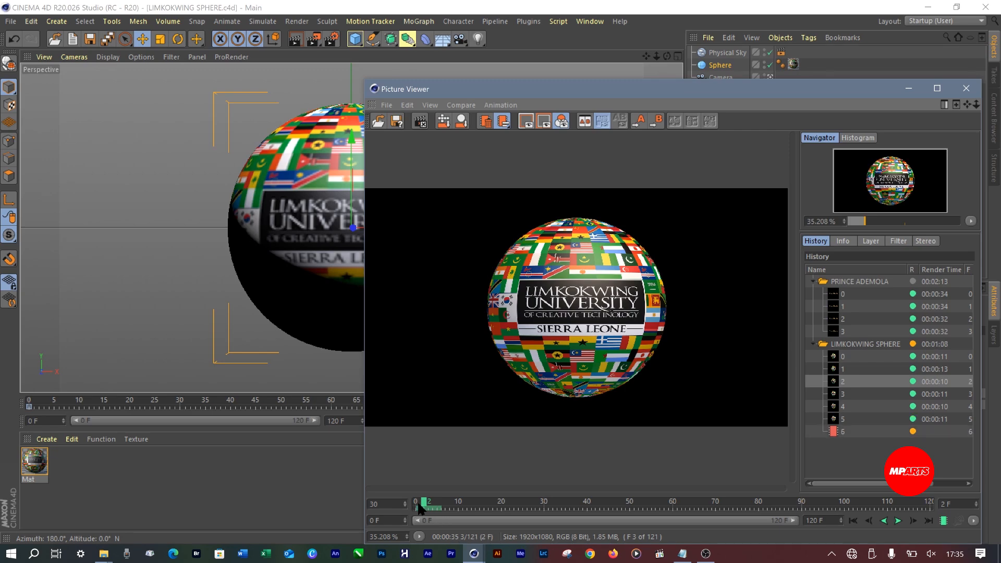
{"action": "left_click_drag", "start_coordinate": [423, 502], "coordinate": [404, 504]}
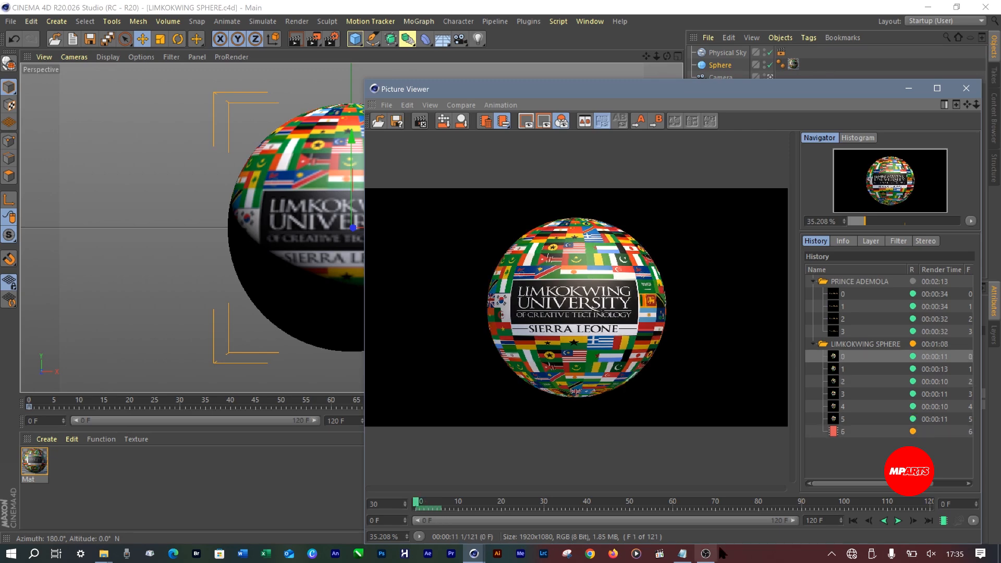
{"action": "left_click", "coordinate": [927, 519]}
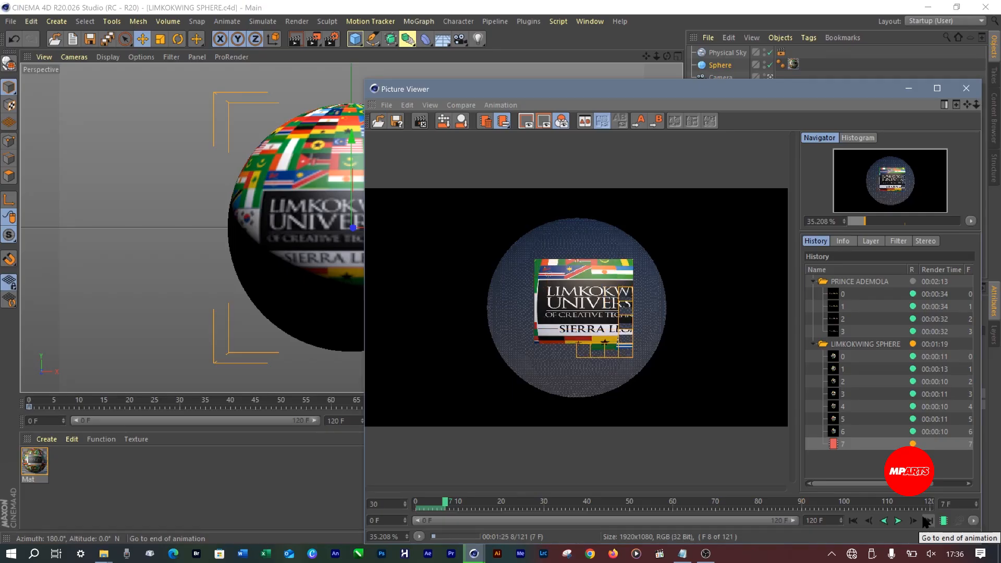
{"action": "left_click", "coordinate": [898, 520]}
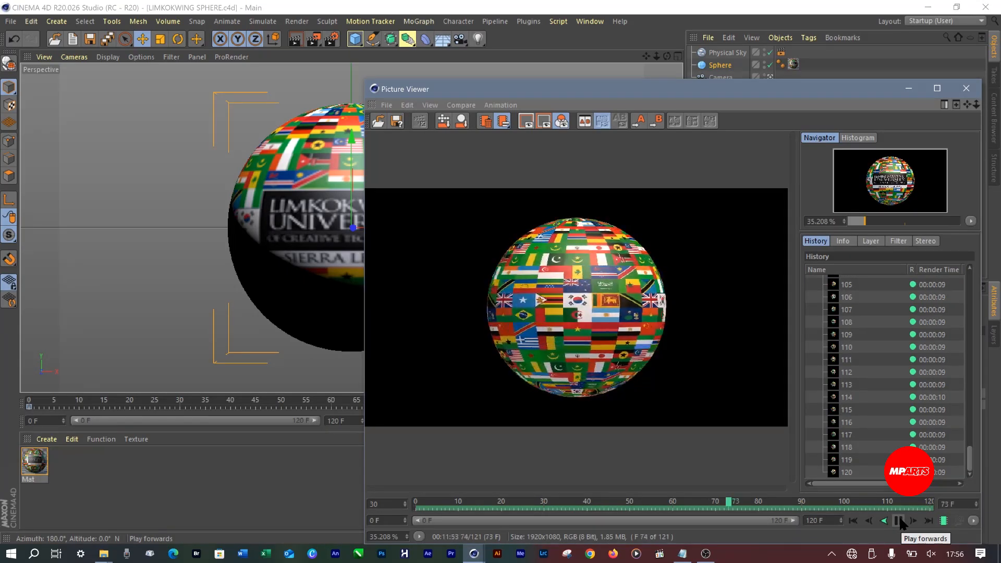